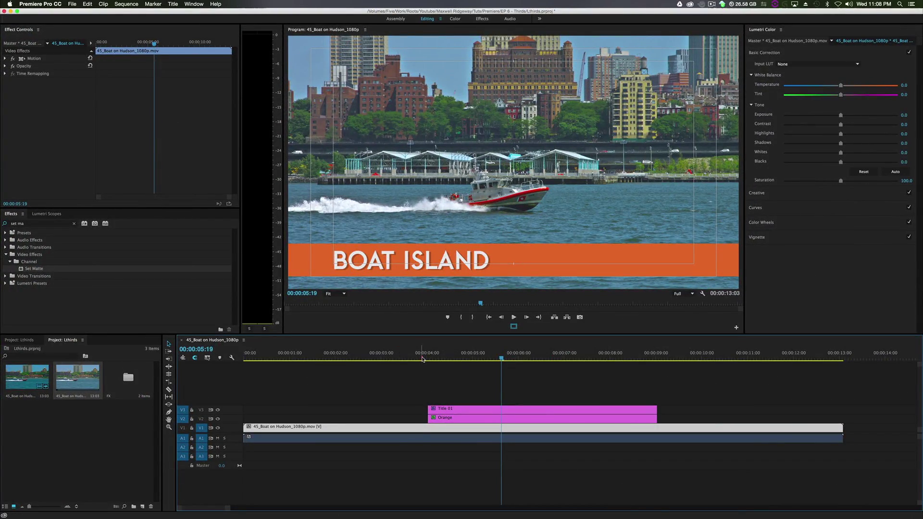
Remove all clips from the sequence timeline, including both title layers and the boat footage with its audio.
{"action": "left_click_drag", "start_coordinate": [423, 358], "coordinate": [543, 384]}
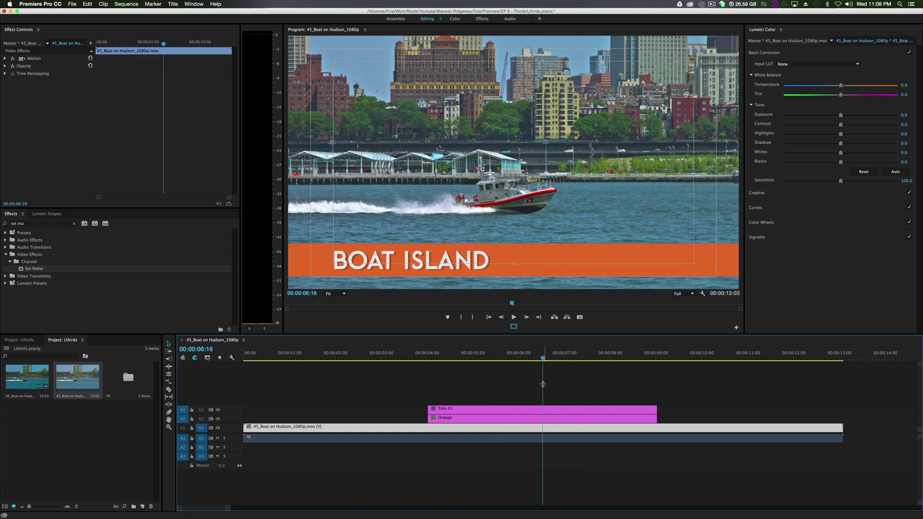
{"action": "left_click", "coordinate": [516, 394]}
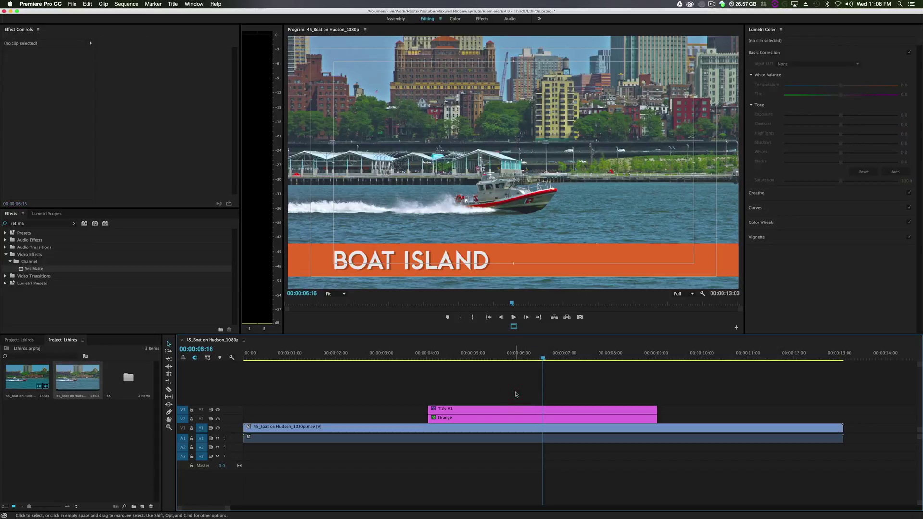
{"action": "left_click_drag", "start_coordinate": [475, 389], "coordinate": [494, 447]}
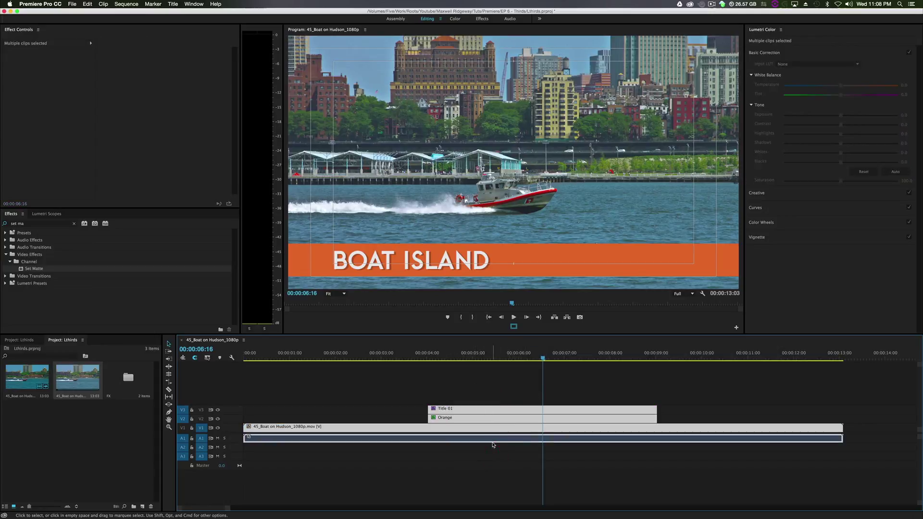
{"action": "key", "text": "BackSpace"}
{"action": "left_click", "coordinate": [76, 439]}
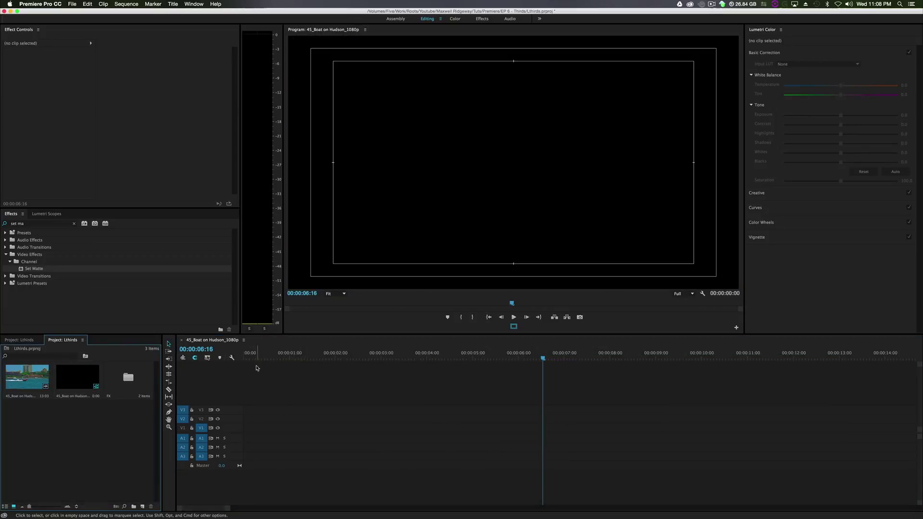
Place the boat clip on tracks V1 and A1 at the start of the sequence, and clear the effects search.
{"action": "left_click_drag", "start_coordinate": [21, 379], "coordinate": [240, 432]}
{"action": "left_click_drag", "start_coordinate": [260, 367], "coordinate": [359, 362]}
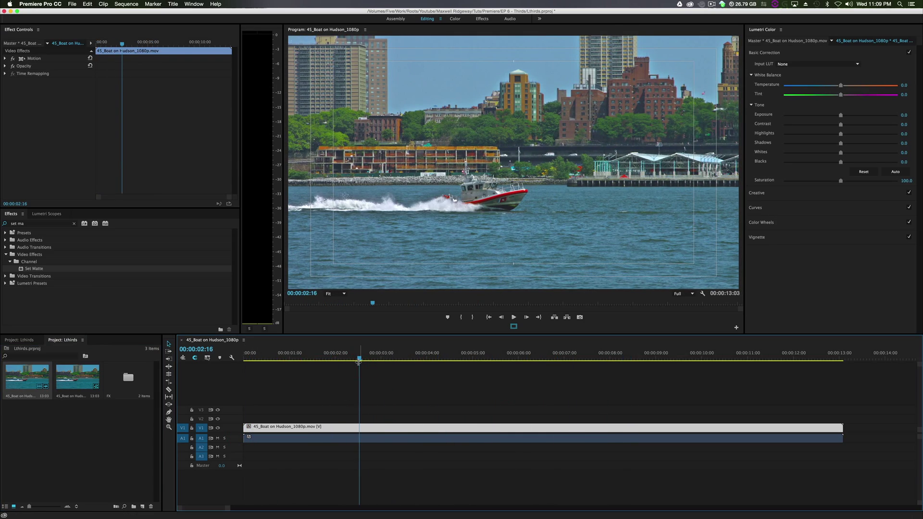
{"action": "left_click", "coordinate": [74, 225]}
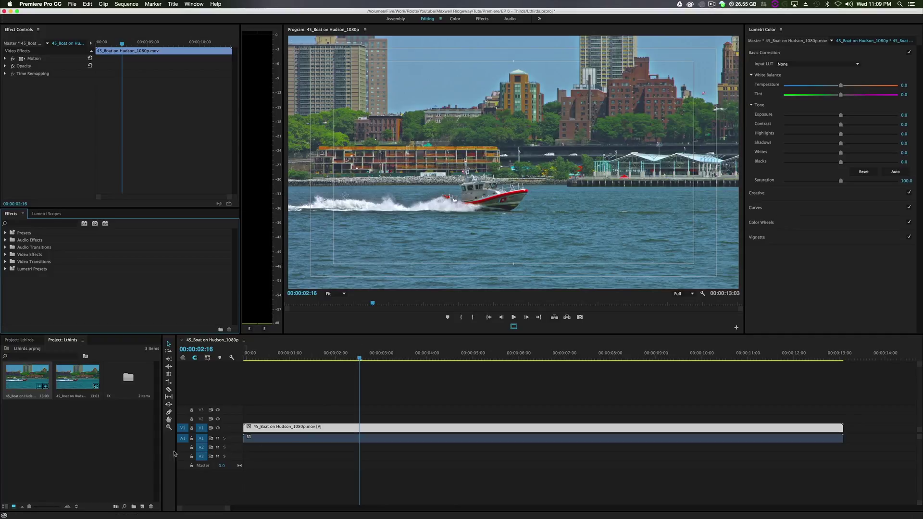
Delete the existing FX bin from the project, keeping only the boat clip and its sequence.
{"action": "left_click", "coordinate": [123, 439]}
{"action": "key", "text": "BackSpace"}
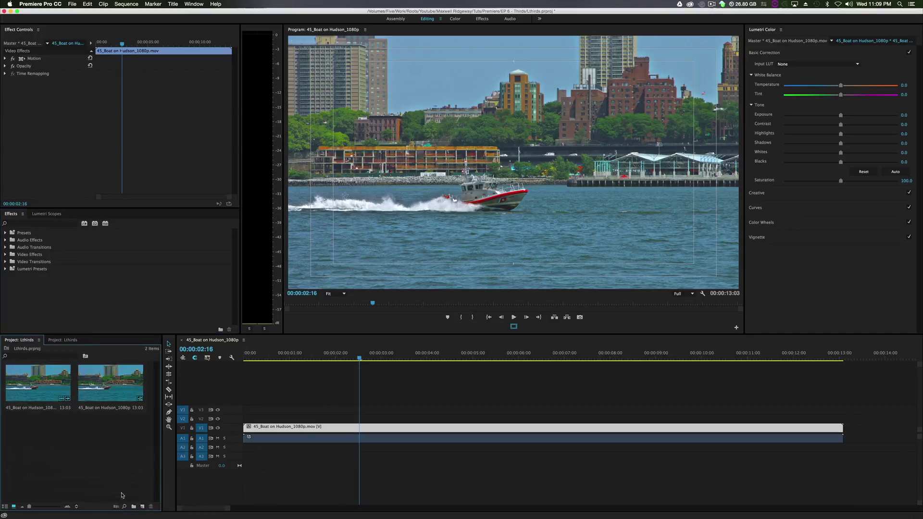
{"action": "left_click", "coordinate": [19, 387]}
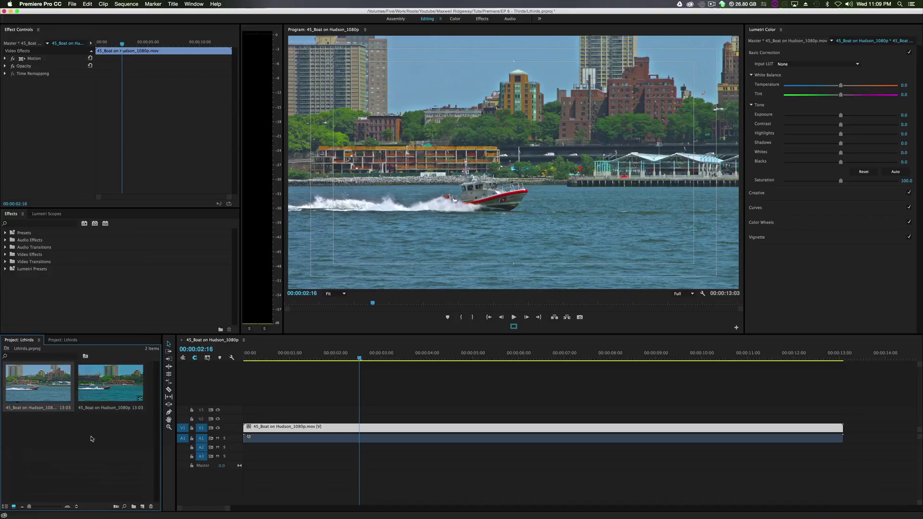
{"action": "left_click", "coordinate": [118, 463]}
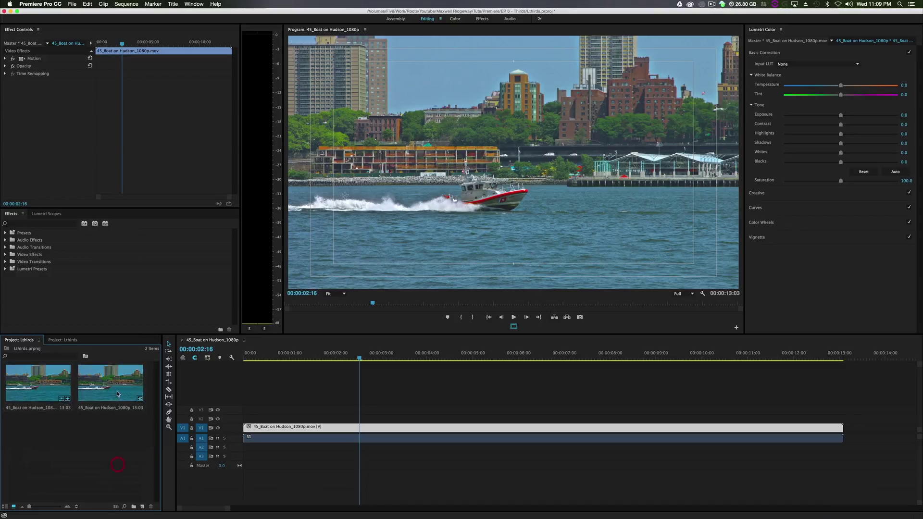
Create a new bin named FX and open it docked alongside the project's own listing.
{"action": "left_click", "coordinate": [134, 507]}
{"action": "type", "text": "FX"}
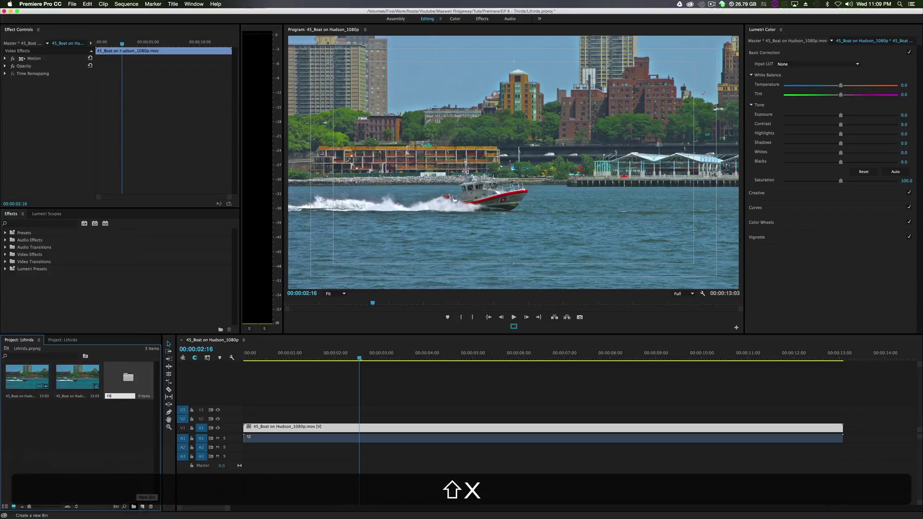
{"action": "key", "text": "shift+Return"}
{"action": "left_click", "coordinate": [103, 443]}
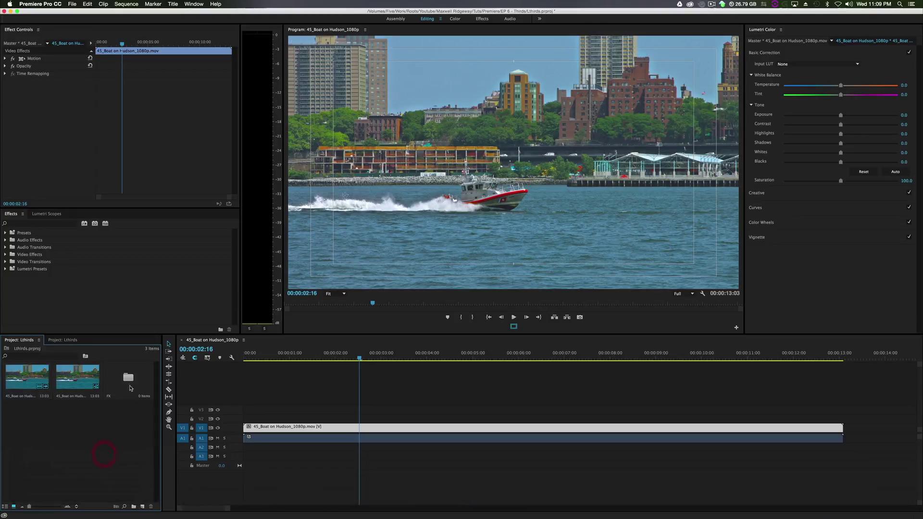
{"action": "left_click", "coordinate": [128, 383]}
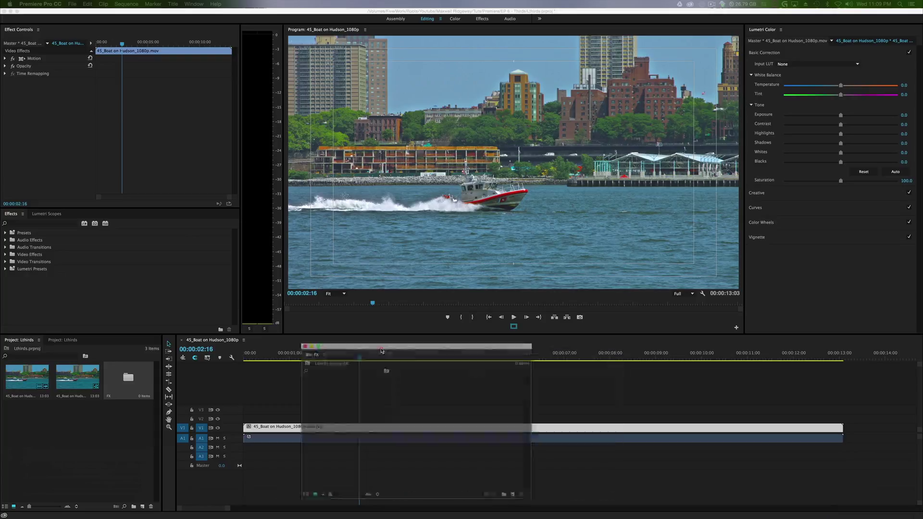
{"action": "left_click_drag", "start_coordinate": [207, 321], "coordinate": [99, 352]}
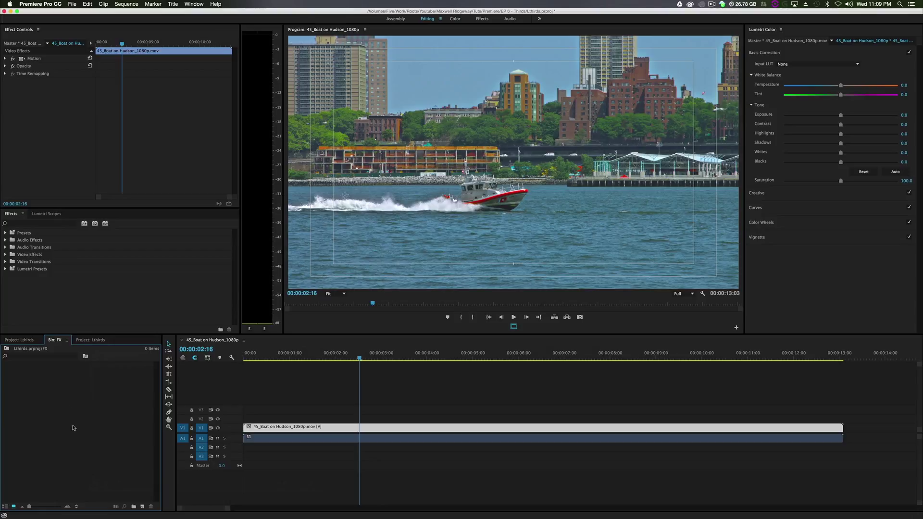
Create a bright mint-green color matte in the FX bin at 1920 × 1080, 30 fps, square pixels, keeping the name Color Matte.
{"action": "left_click", "coordinate": [142, 506]}
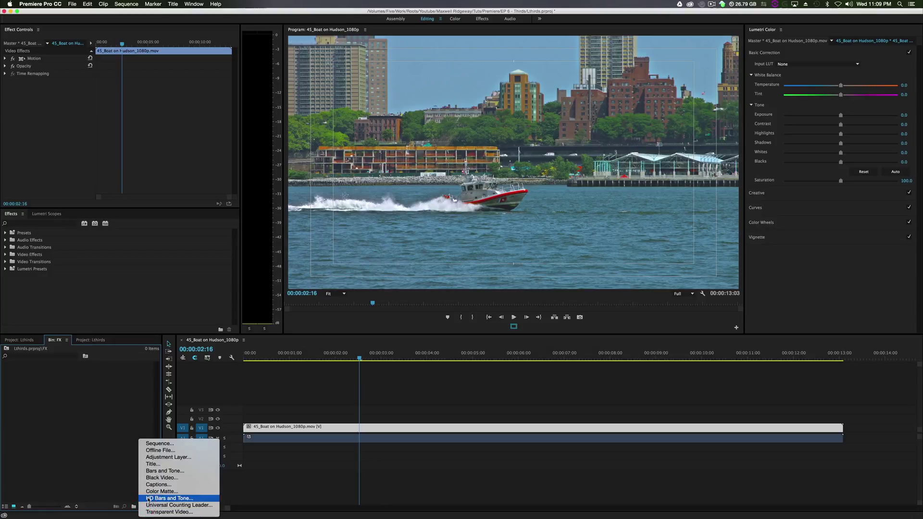
{"action": "left_click", "coordinate": [149, 492]}
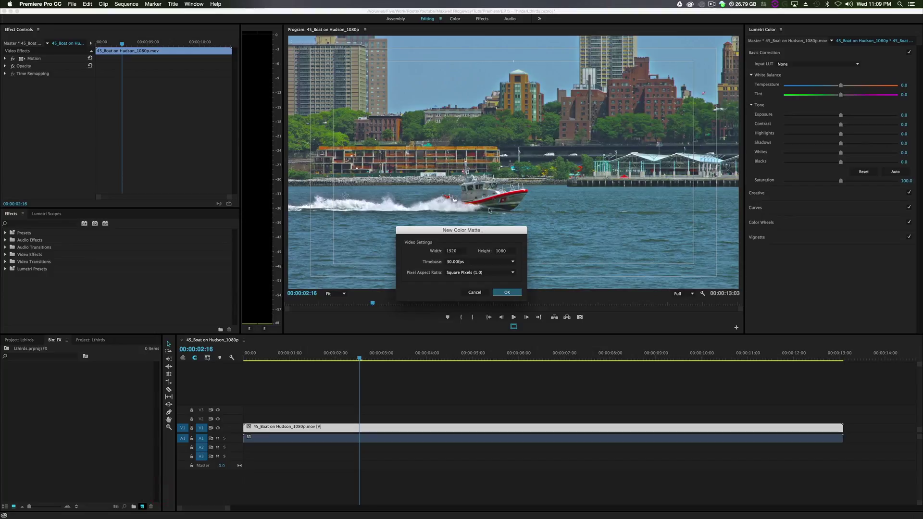
{"action": "left_click_drag", "start_coordinate": [482, 234], "coordinate": [604, 134]}
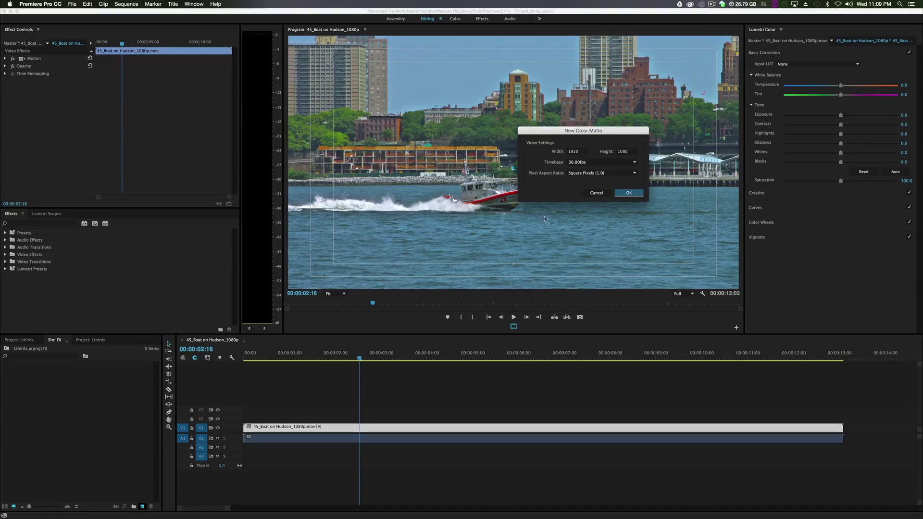
{"action": "left_click", "coordinate": [629, 192]}
{"action": "mouse_move", "coordinate": [435, 198]}
{"action": "left_mouse_down"}
{"action": "mouse_move", "coordinate": [461, 212]}
{"action": "mouse_move", "coordinate": [480, 203]}
{"action": "mouse_move", "coordinate": [484, 138]}
{"action": "mouse_move", "coordinate": [489, 168]}
{"action": "left_mouse_up"}
{"action": "left_click_drag", "start_coordinate": [462, 212], "coordinate": [484, 226]}
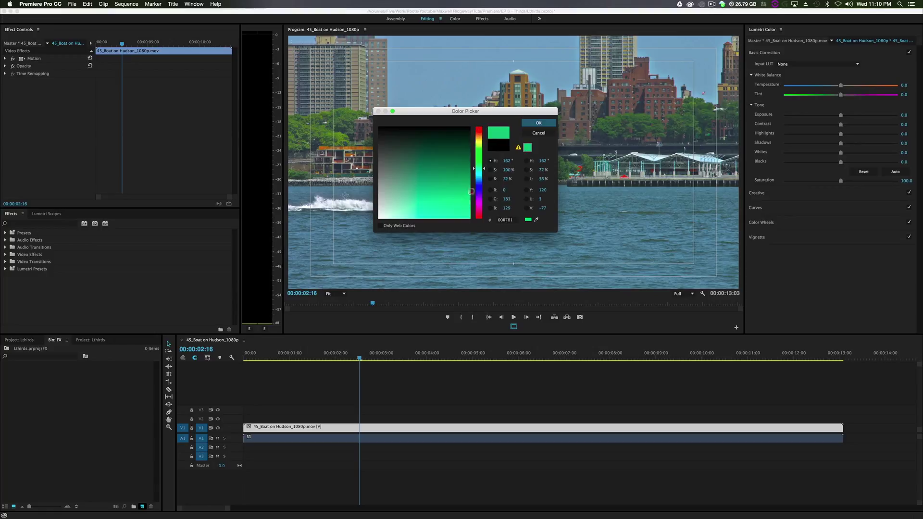
{"action": "left_click", "coordinate": [540, 124]}
{"action": "left_click", "coordinate": [479, 278]}
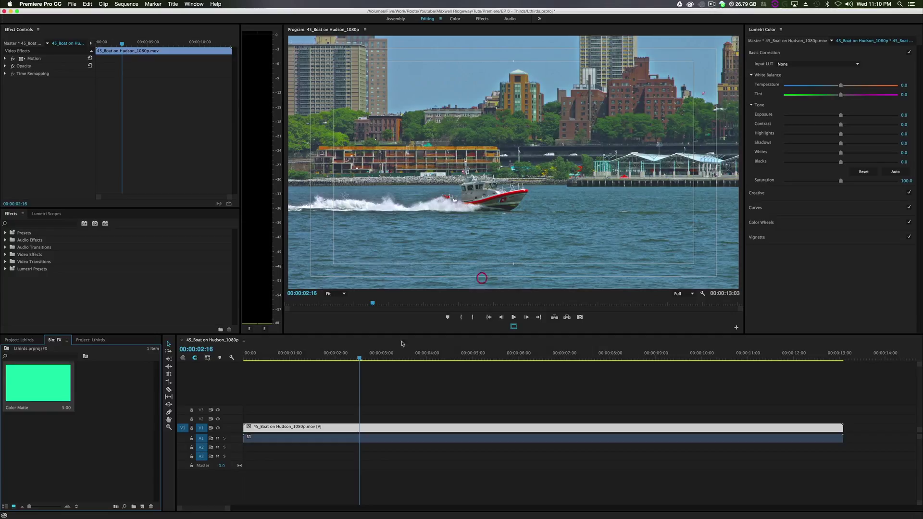
Place the color matte on track V2 above the boat footage, starting at about 3 seconds.
{"action": "left_click", "coordinate": [48, 395]}
{"action": "left_click_drag", "start_coordinate": [41, 388], "coordinate": [379, 418]}
Shuttle playback forward and backward over the color matte section to examine how it covers the footage.
{"action": "key", "text": "l"}
{"action": "key", "text": "l"}
{"action": "key", "text": "l"}
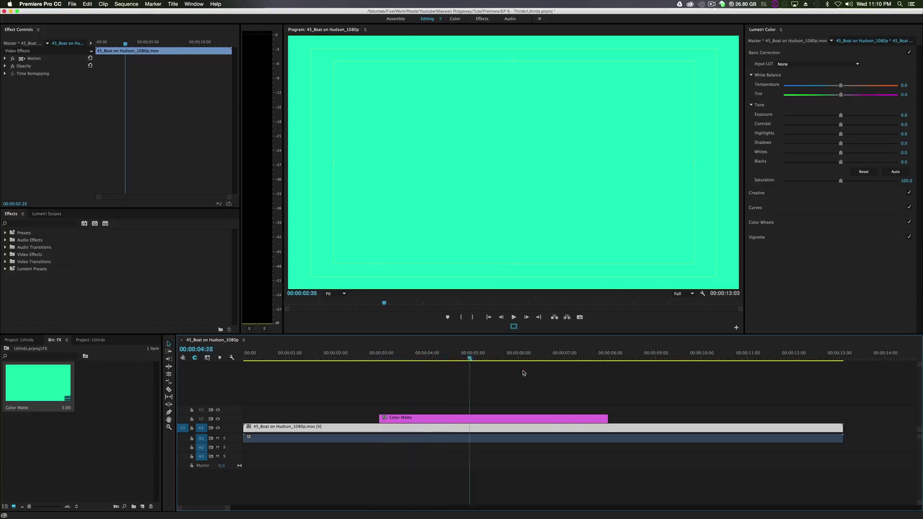
{"action": "key", "text": "j"}
{"action": "key", "text": "j"}
{"action": "key", "text": "j"}
{"action": "key", "text": "l"}
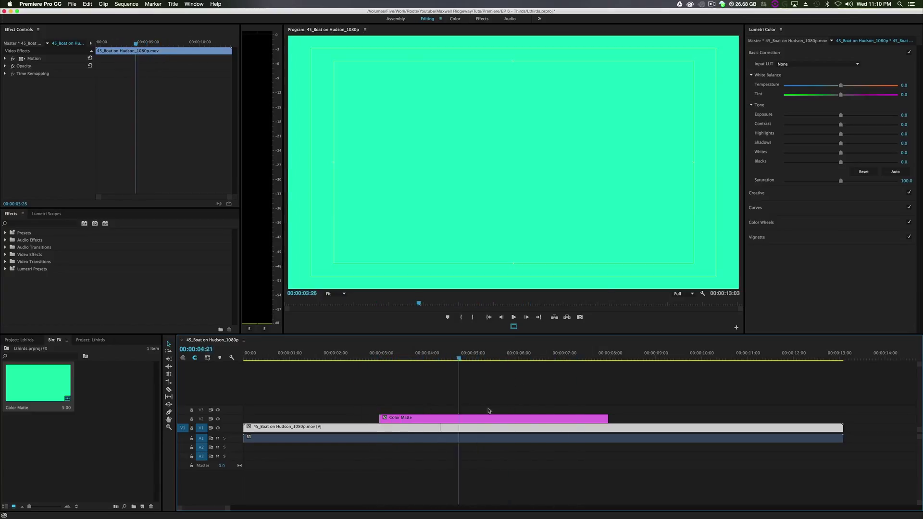
{"action": "key", "text": "j"}
{"action": "key", "text": "j"}
{"action": "key", "text": "j"}
{"action": "key", "text": "l"}
{"action": "key", "text": "l"}
{"action": "key", "text": "l"}
Find the Crop effect and apply it to the color matte clip on V2.
{"action": "left_click", "coordinate": [408, 416]}
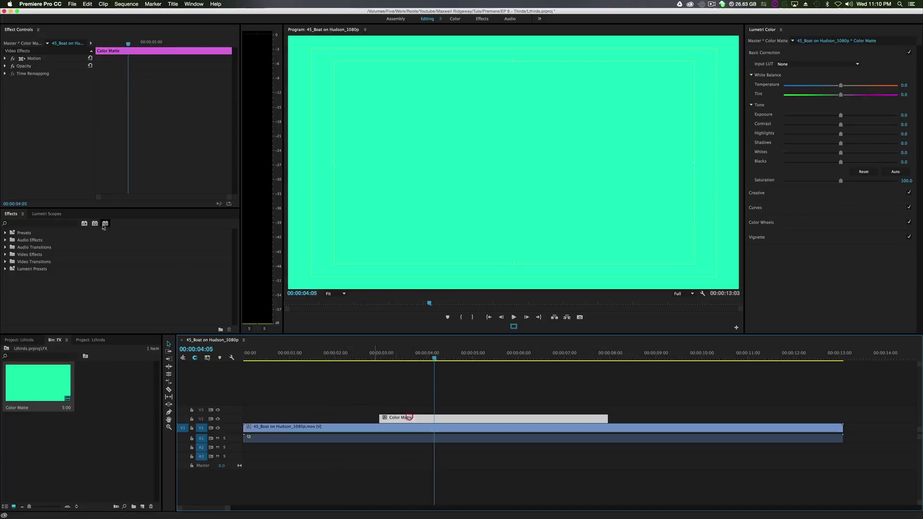
{"action": "left_click", "coordinate": [37, 223]}
{"action": "type", "text": "crop"}
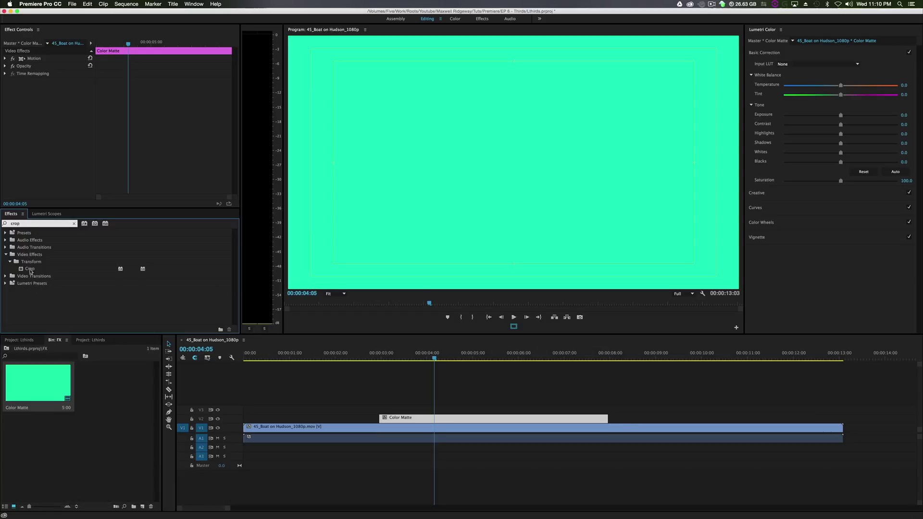
{"action": "left_click_drag", "start_coordinate": [30, 270], "coordinate": [423, 417]}
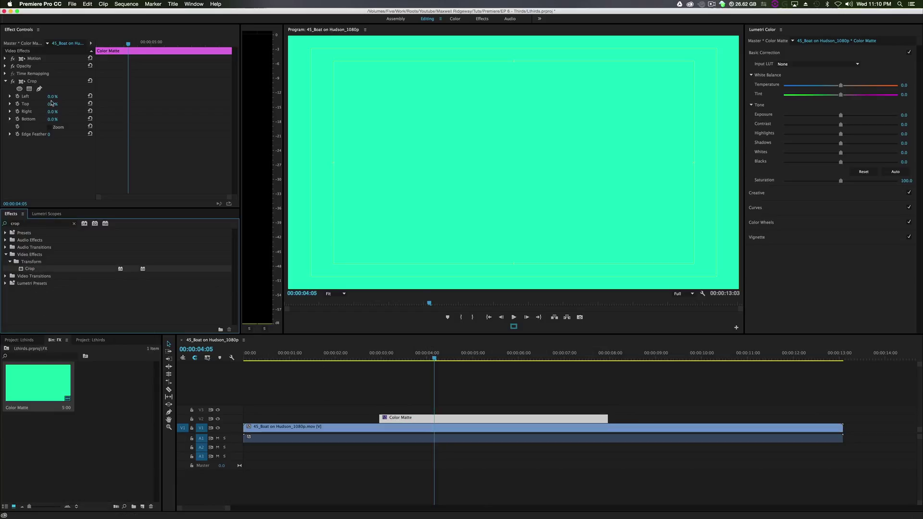
Crop the color matte 80% from the top and 5% from the bottom, checking the strip against the safe margins.
{"action": "left_click_drag", "start_coordinate": [52, 104], "coordinate": [115, 104]}
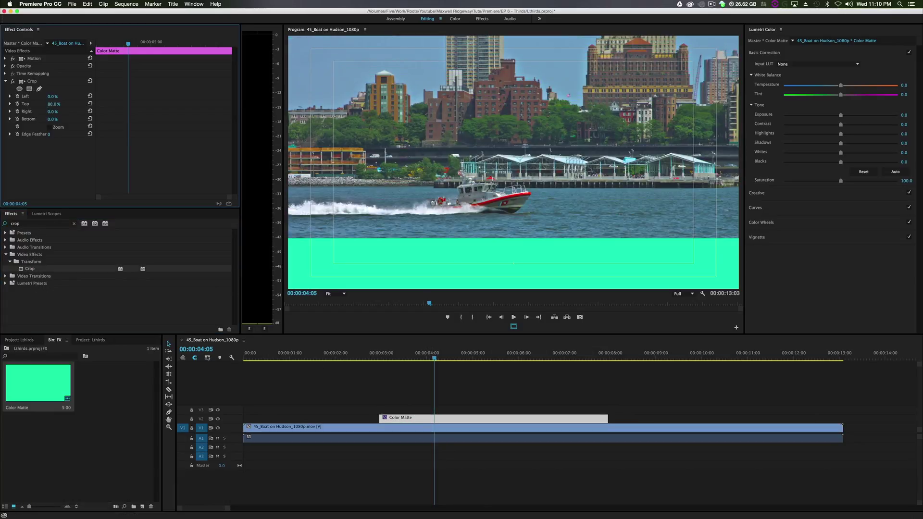
{"action": "left_click_drag", "start_coordinate": [52, 119], "coordinate": [56, 119]}
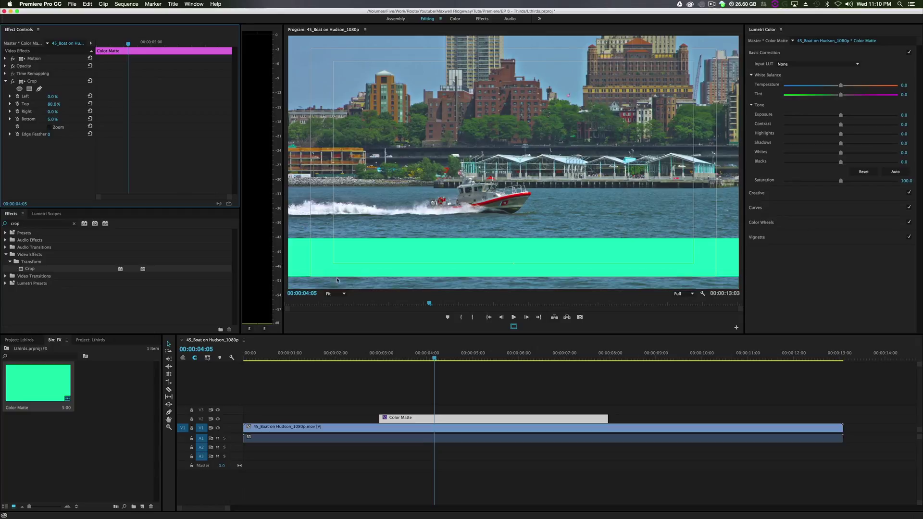
{"action": "left_click", "coordinate": [514, 326]}
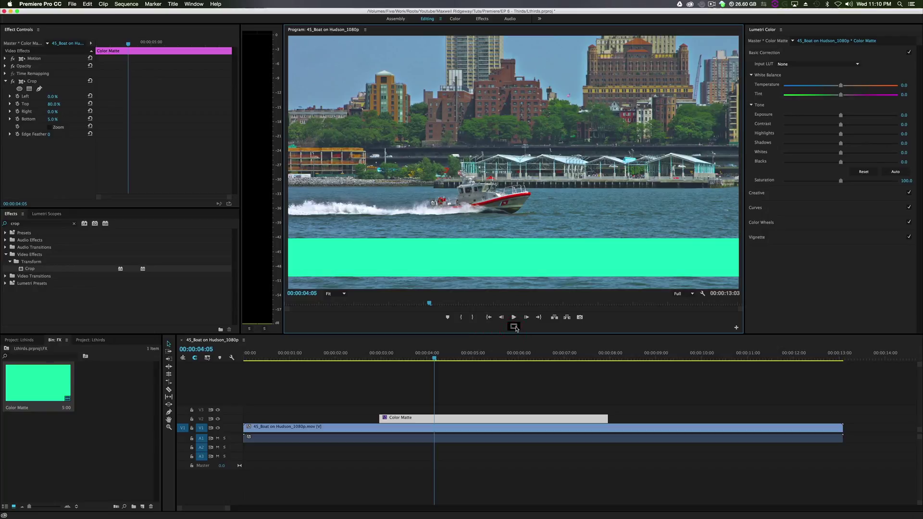
{"action": "left_click", "coordinate": [515, 327]}
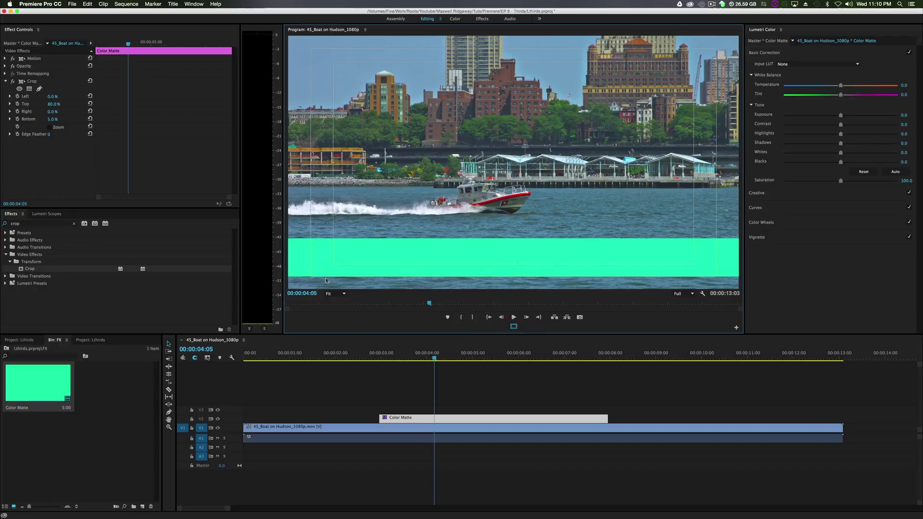
{"action": "left_click", "coordinate": [87, 477]}
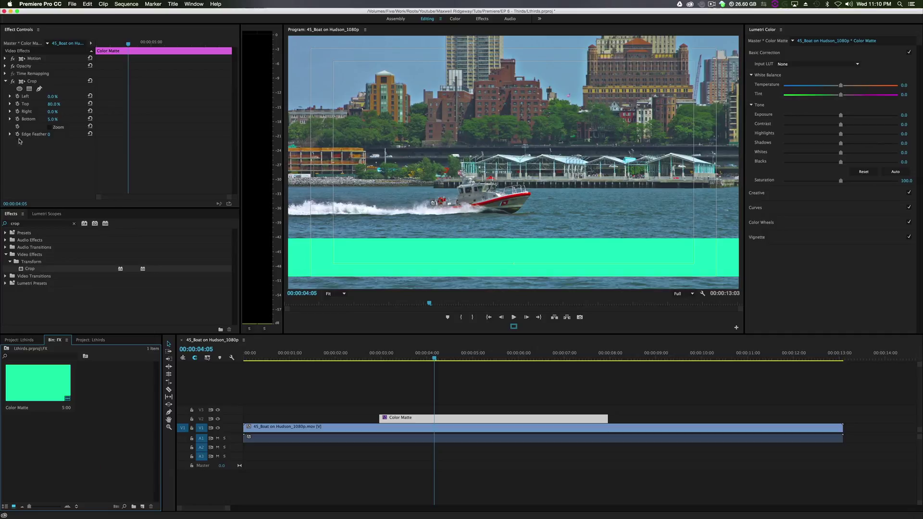
Set the color matte's opacity to 65% and play back the semi-transparent strip over the footage.
{"action": "left_click", "coordinate": [37, 58]}
{"action": "left_click", "coordinate": [6, 58]}
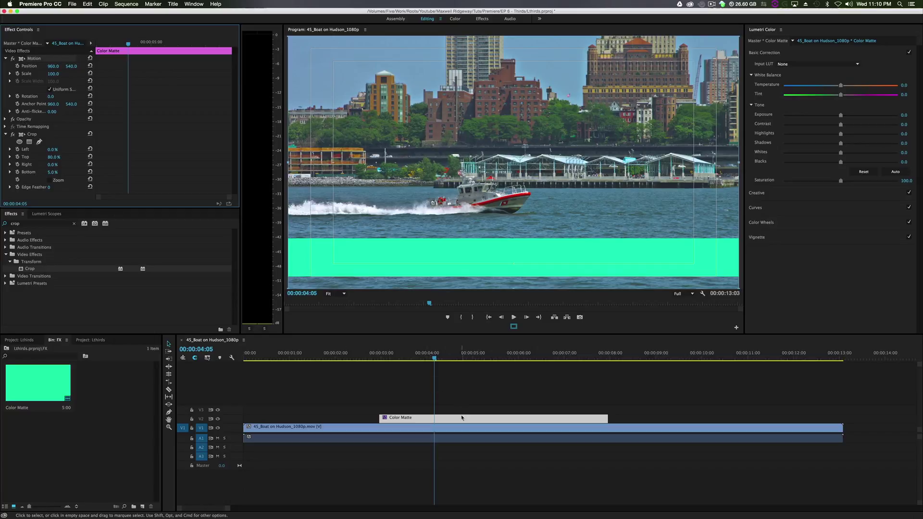
{"action": "left_click", "coordinate": [5, 119]}
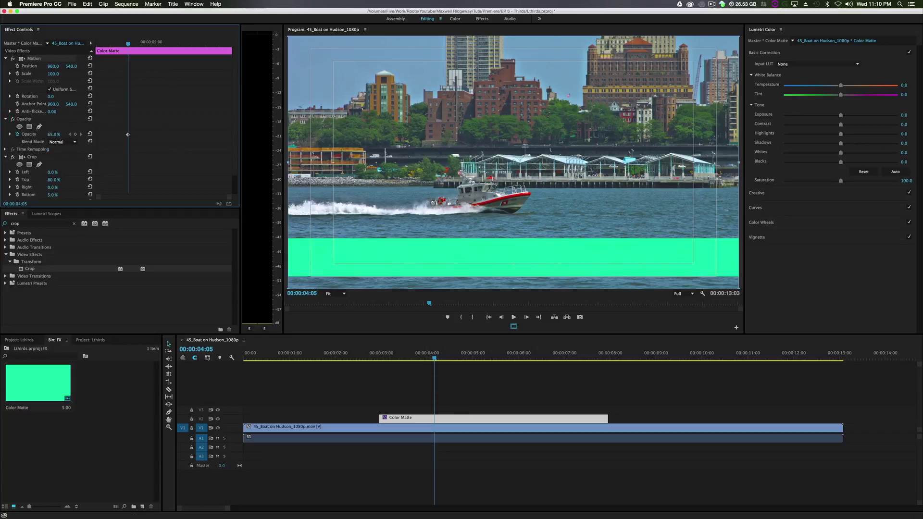
{"action": "left_click", "coordinate": [379, 357]}
{"action": "key", "text": "space"}
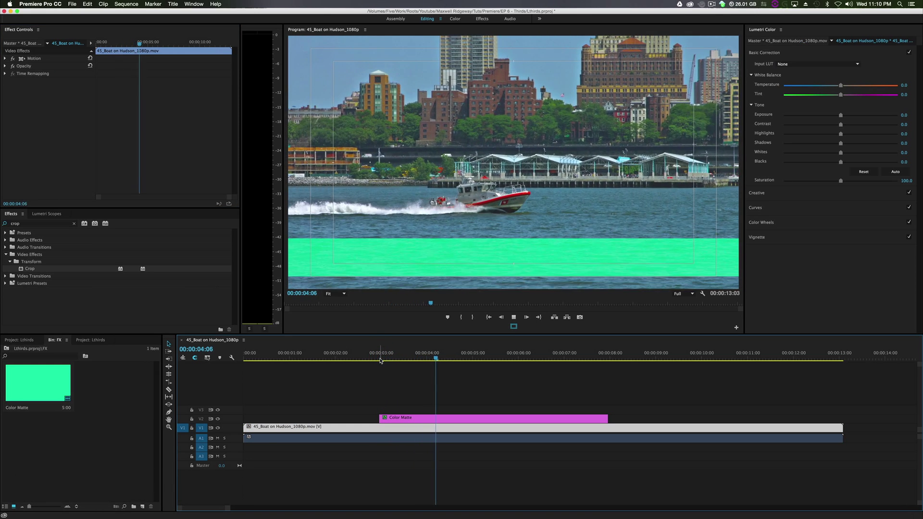
{"action": "key", "text": "space"}
Create a new title named Title 02 and start a text line at the left end of the green strip.
{"action": "left_click", "coordinate": [96, 460]}
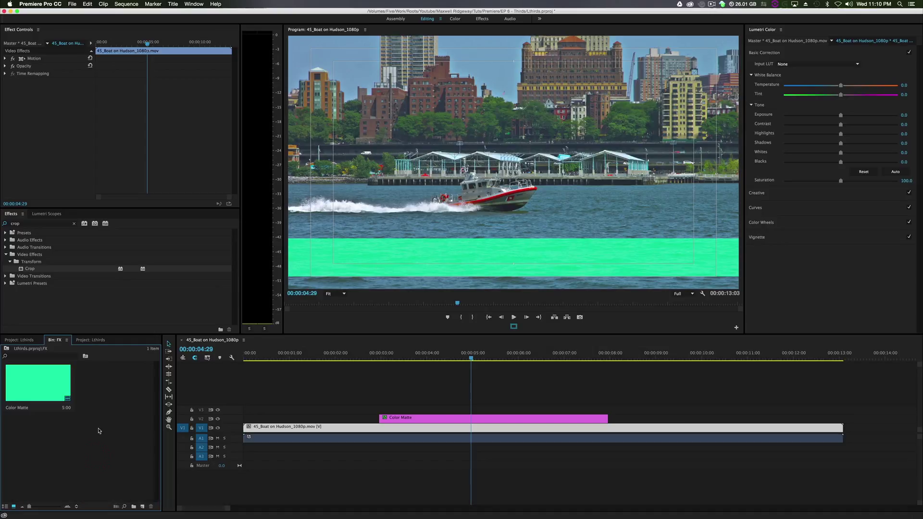
{"action": "left_click", "coordinate": [143, 508]}
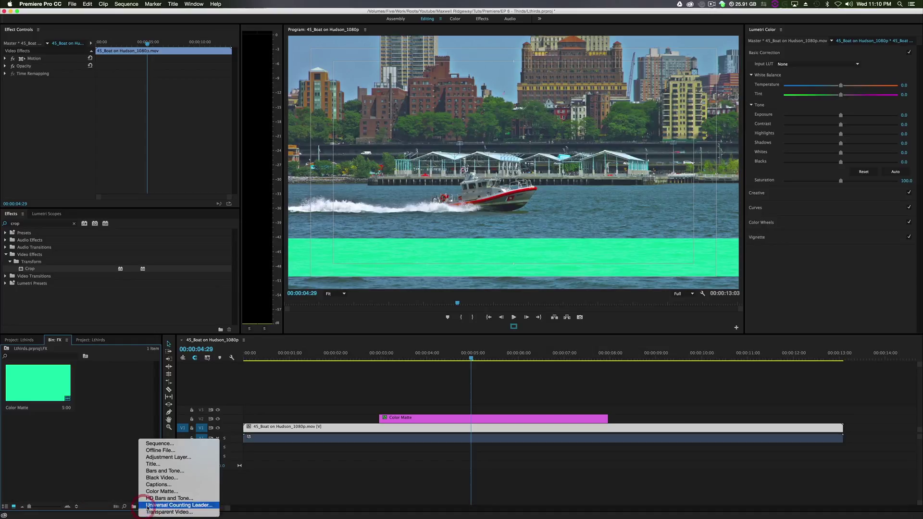
{"action": "left_click", "coordinate": [162, 466]}
{"action": "left_click", "coordinate": [498, 298]}
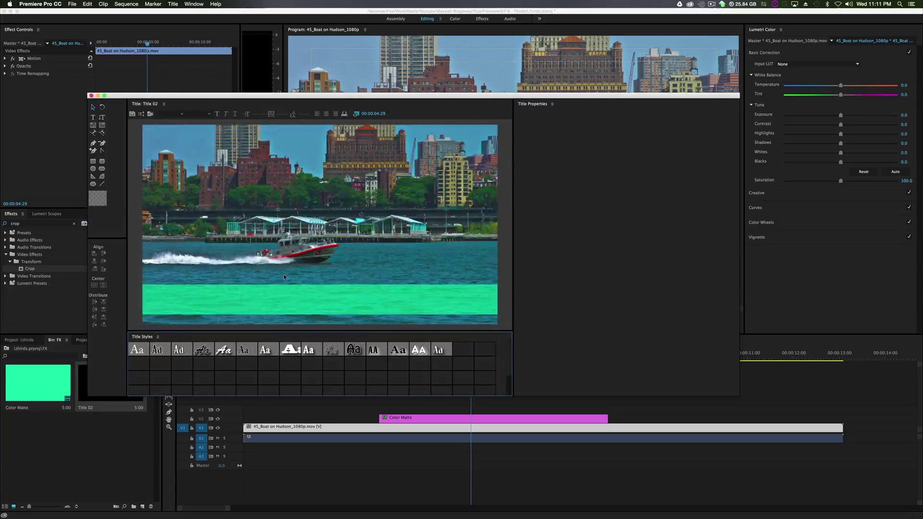
{"action": "left_click", "coordinate": [93, 117]}
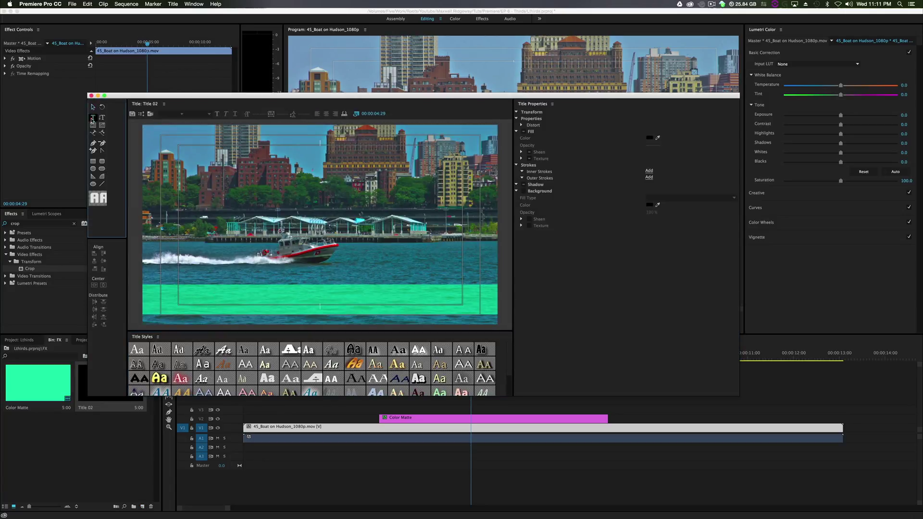
{"action": "left_click", "coordinate": [174, 306]}
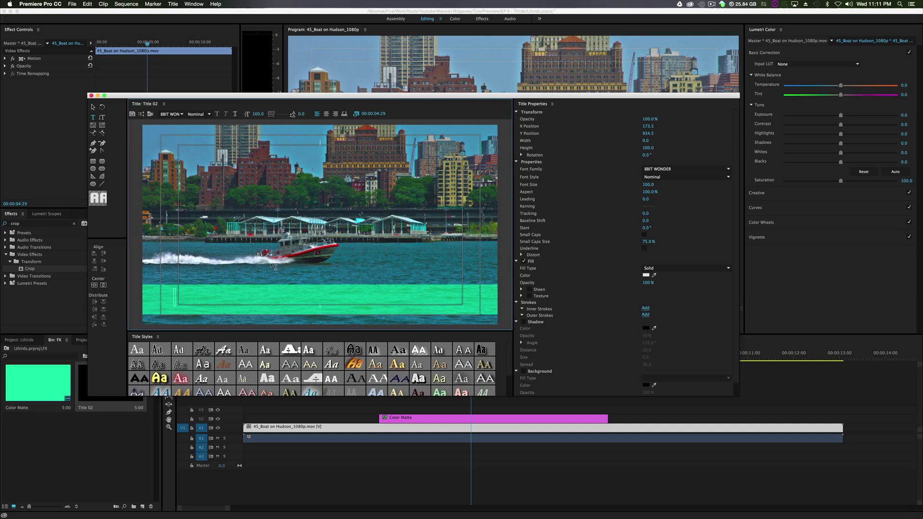
Set the title's font family to Bebas Neue and its style to Bold.
{"action": "left_click", "coordinate": [729, 171]}
{"action": "scroll", "coordinate": [678, 272], "scroll_direction": "down", "scroll_amount": 5}
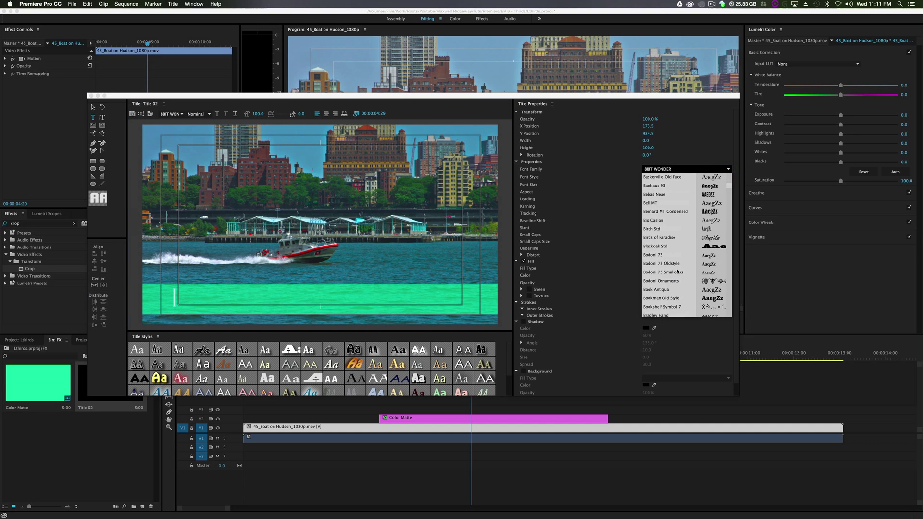
{"action": "scroll", "coordinate": [678, 273], "scroll_direction": "down", "scroll_amount": 5}
{"action": "scroll", "coordinate": [678, 271], "scroll_direction": "down", "scroll_amount": 4}
{"action": "scroll", "coordinate": [677, 264], "scroll_direction": "up", "scroll_amount": 15}
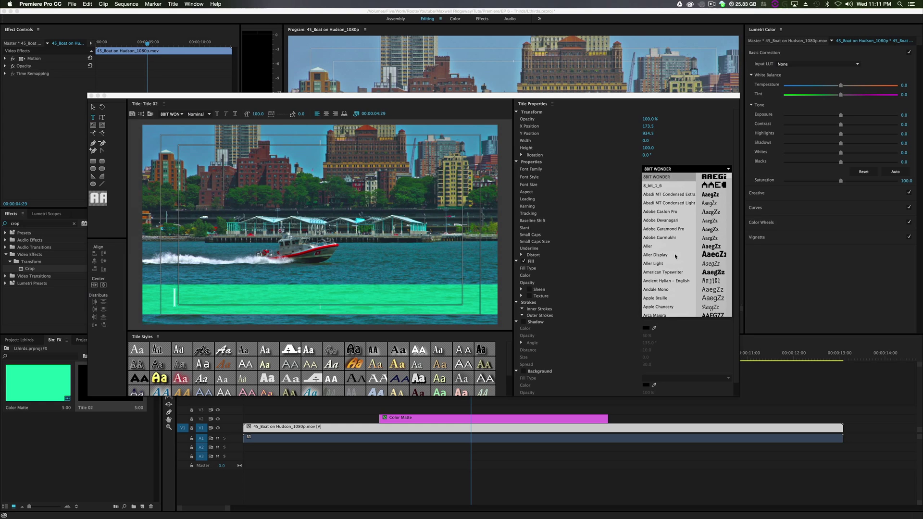
{"action": "left_click", "coordinate": [662, 169]}
{"action": "type", "text": "bas Neue"}
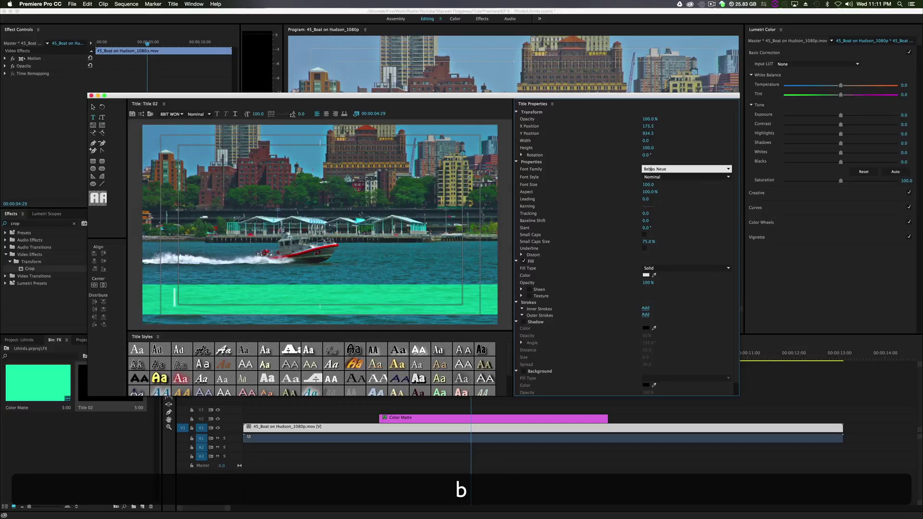
{"action": "left_click", "coordinate": [727, 176]}
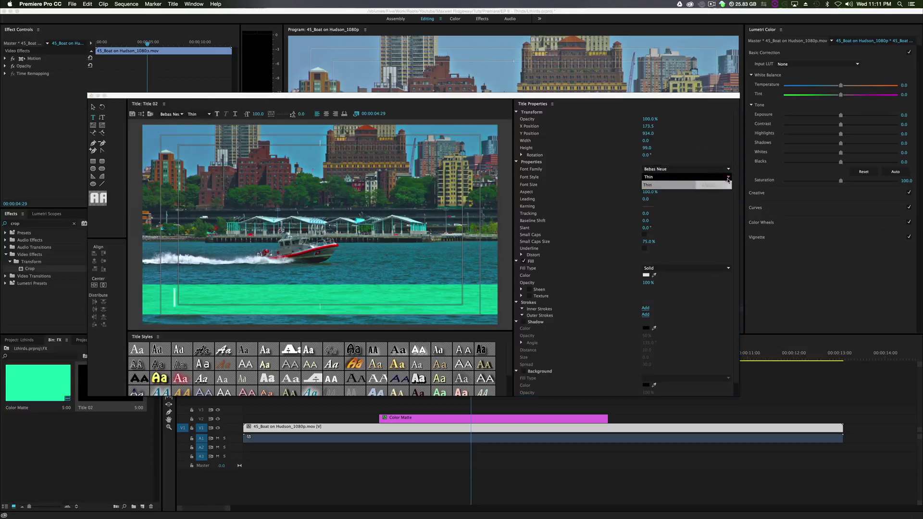
{"action": "left_click", "coordinate": [683, 216]}
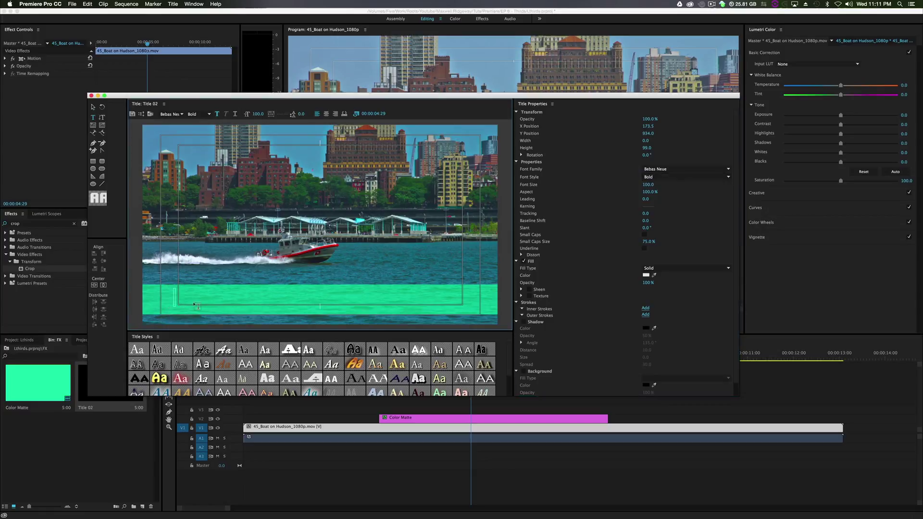
Enter the title text "COAST GUARD - EPISODE 1" on the green strip.
{"action": "key", "text": "shift"}
{"action": "type", "text": "COAST GUAR"}
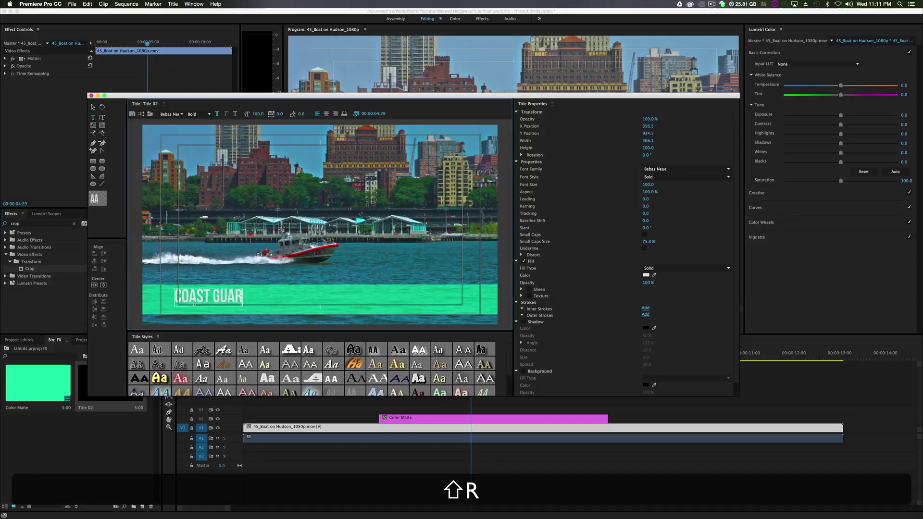
{"action": "type", "text": "D CHRONIC"}
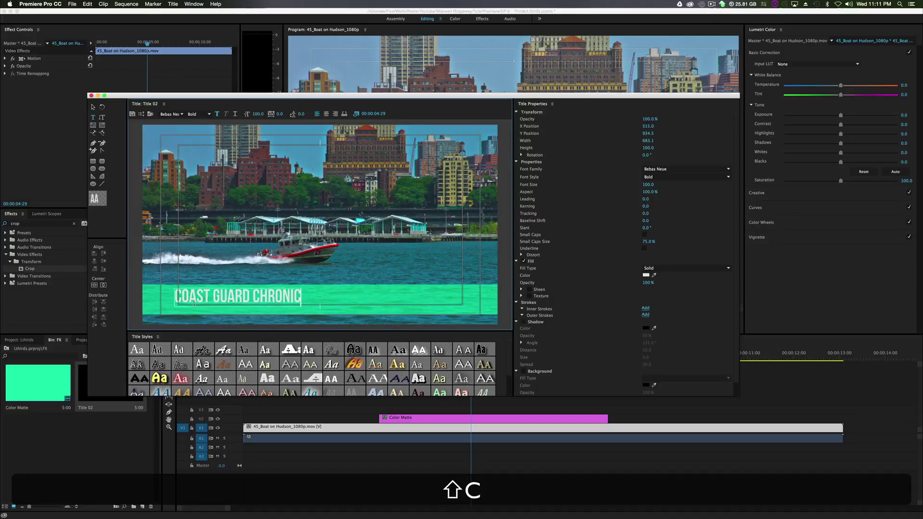
{"action": "key", "text": "BackSpace"}
{"action": "key", "text": "BackSpace"}
{"action": "key", "text": "BackSpace"}
{"action": "key", "text": "BackSpace"}
{"action": "key", "text": "BackSpace"}
{"action": "key", "text": "BackSpace"}
{"action": "key", "text": "BackSpace"}
{"action": "key", "text": "BackSpace"}
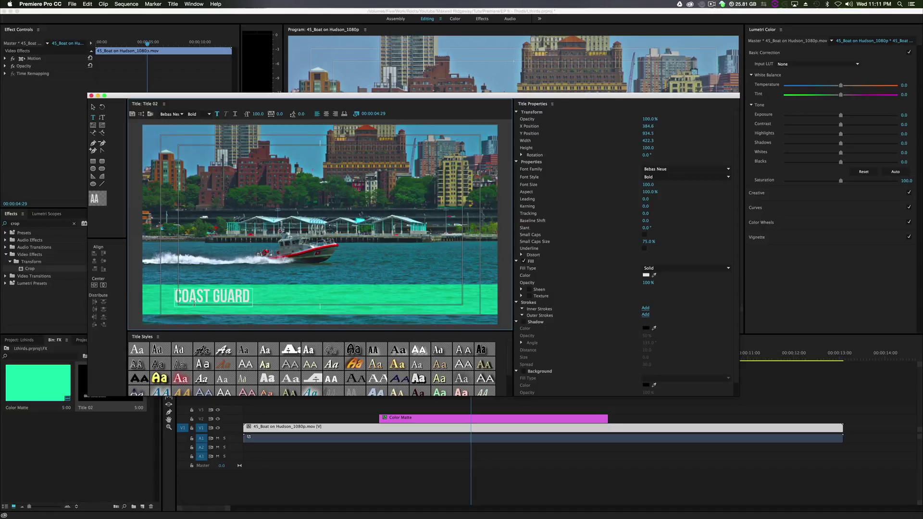
{"action": "type", "text": "- EPISODE I"}
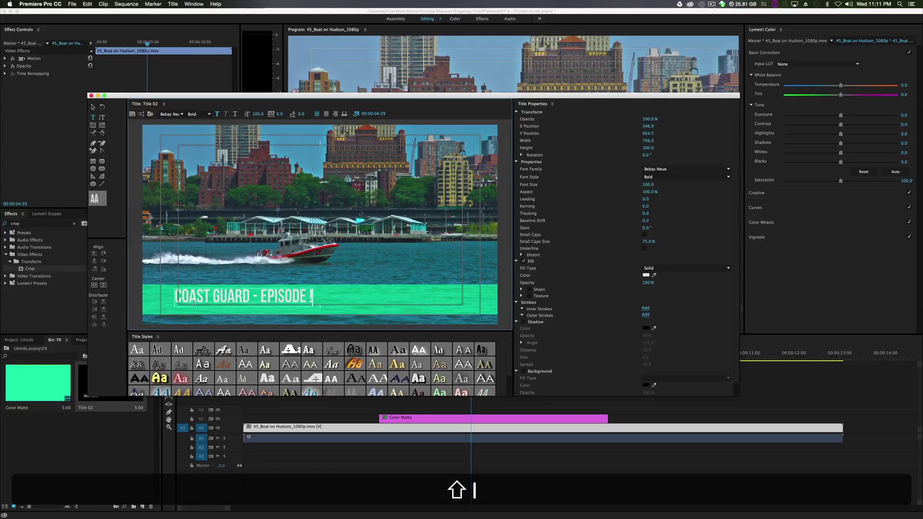
{"action": "key", "text": "BackSpace"}
{"action": "type", "text": "1"}
Enlarge the title text to font size 127 and align its left edge with the outer safe margin inside the strip.
{"action": "left_click", "coordinate": [93, 107]}
{"action": "left_click_drag", "start_coordinate": [222, 297], "coordinate": [221, 302]}
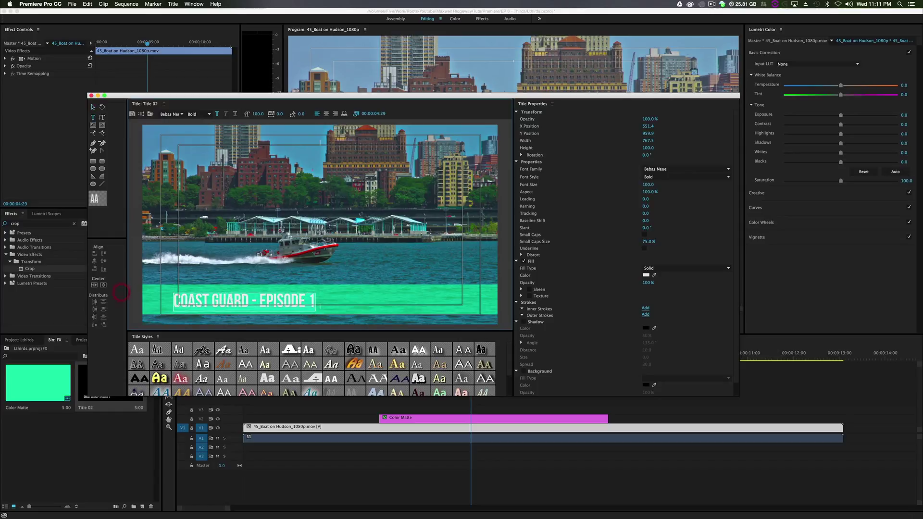
{"action": "left_click_drag", "start_coordinate": [645, 185], "coordinate": [657, 185]}
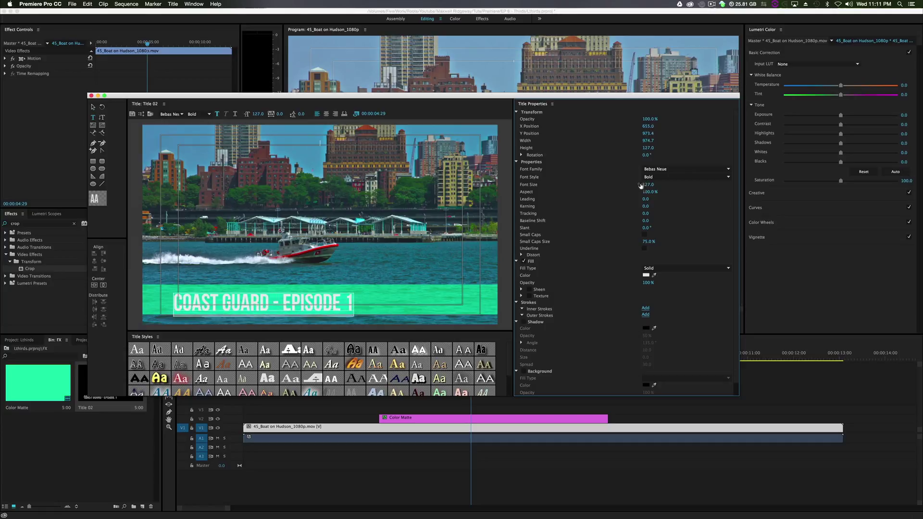
{"action": "left_click", "coordinate": [93, 106]}
{"action": "left_click_drag", "start_coordinate": [231, 299], "coordinate": [218, 298]}
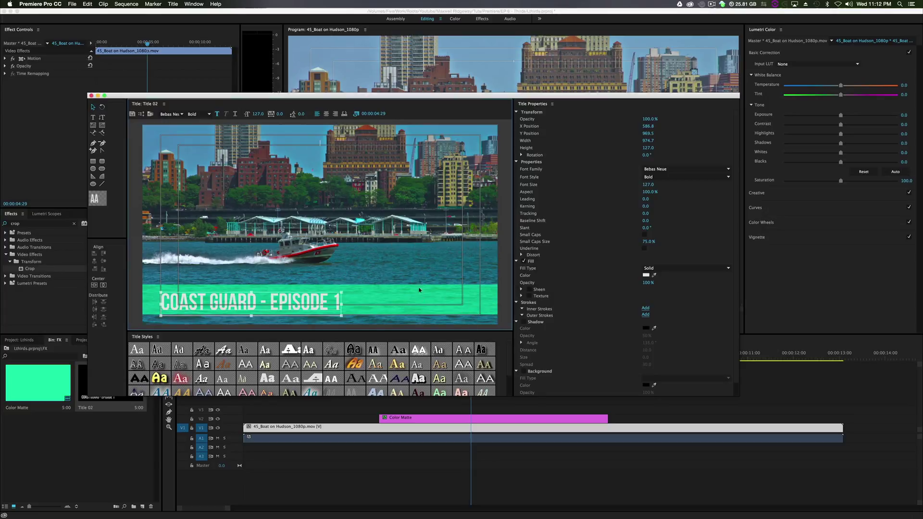
Place Title 02 on V3 directly above the color matte clip and adjust its text vertically to centre it in the strip.
{"action": "left_click", "coordinate": [92, 96]}
{"action": "left_click_drag", "start_coordinate": [110, 385], "coordinate": [386, 409]}
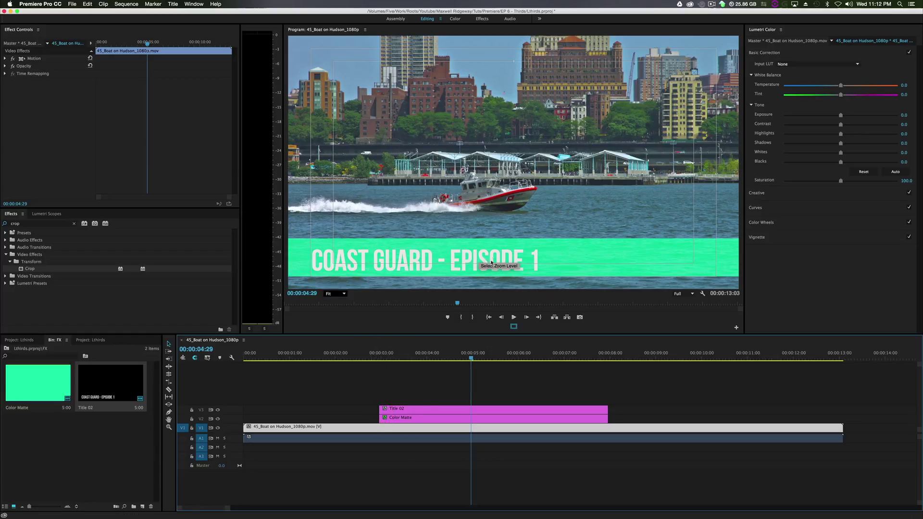
{"action": "double_click", "coordinate": [419, 409]}
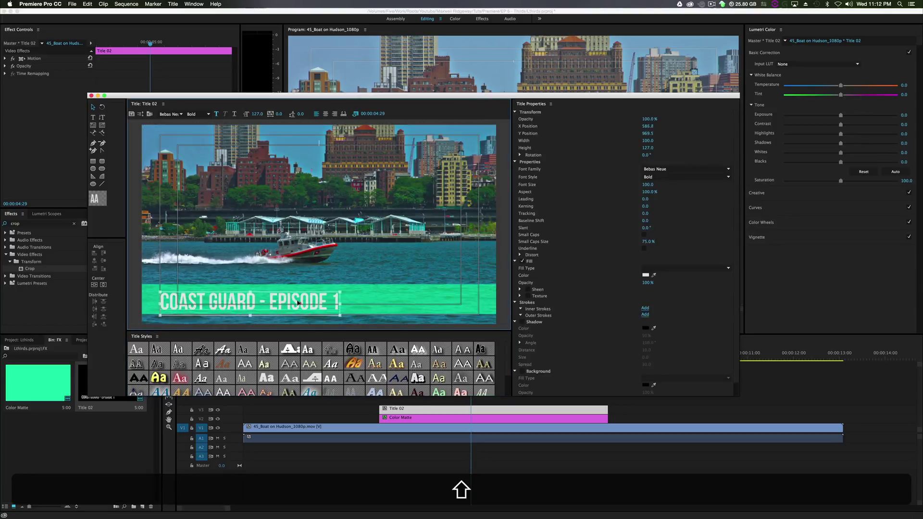
{"action": "left_click", "coordinate": [91, 96]}
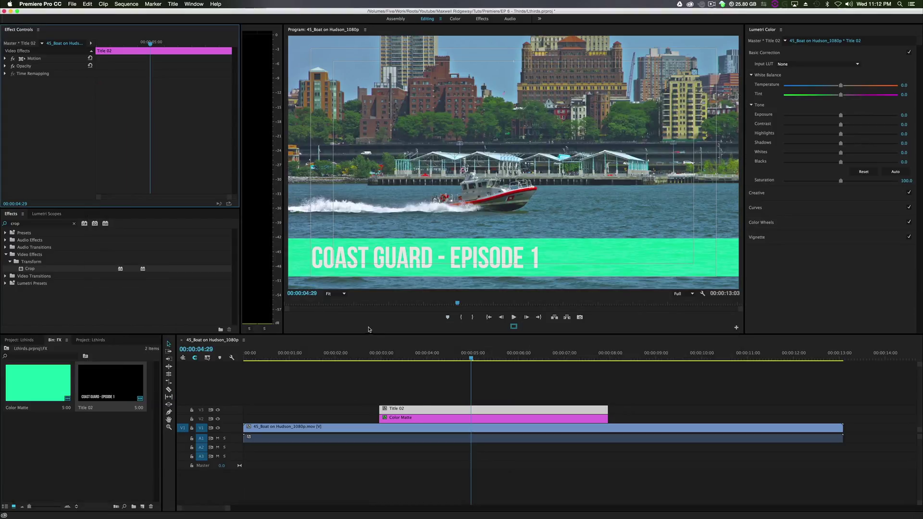
{"action": "double_click", "coordinate": [430, 410]}
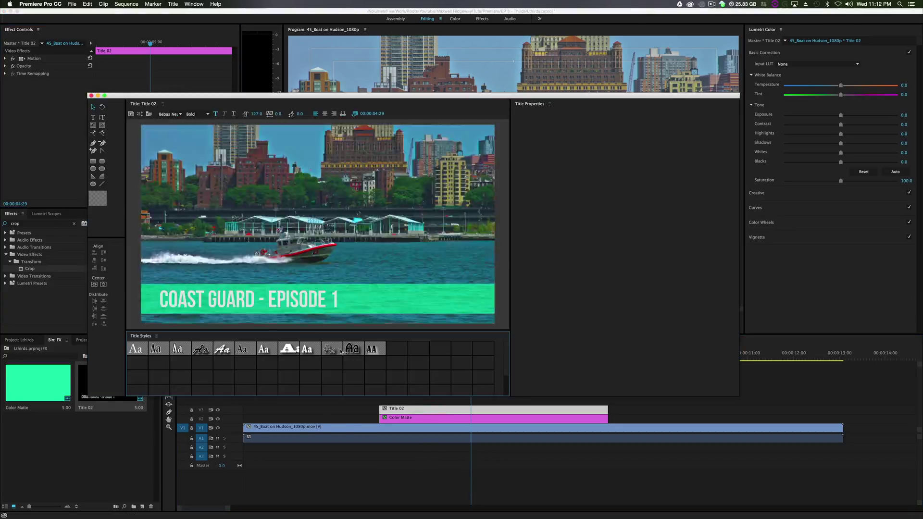
{"action": "key", "text": "shift"}
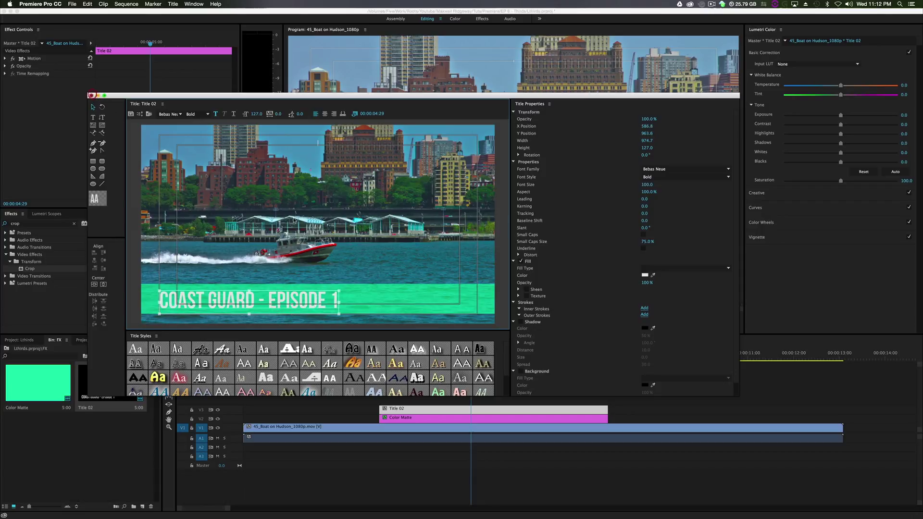
{"action": "left_click", "coordinate": [92, 96]}
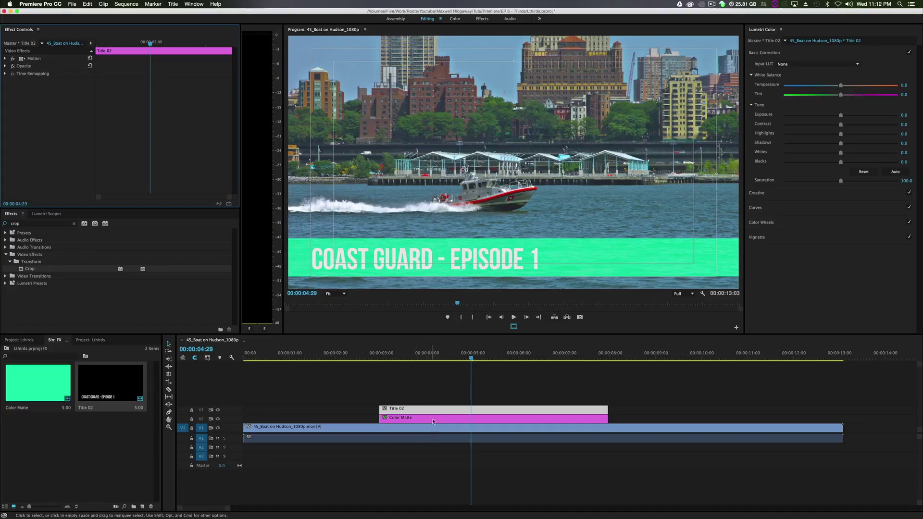
Find the Drop Shadow effect, apply it to the Title 02 clip on V3, and play back the lower third.
{"action": "left_click", "coordinate": [120, 452]}
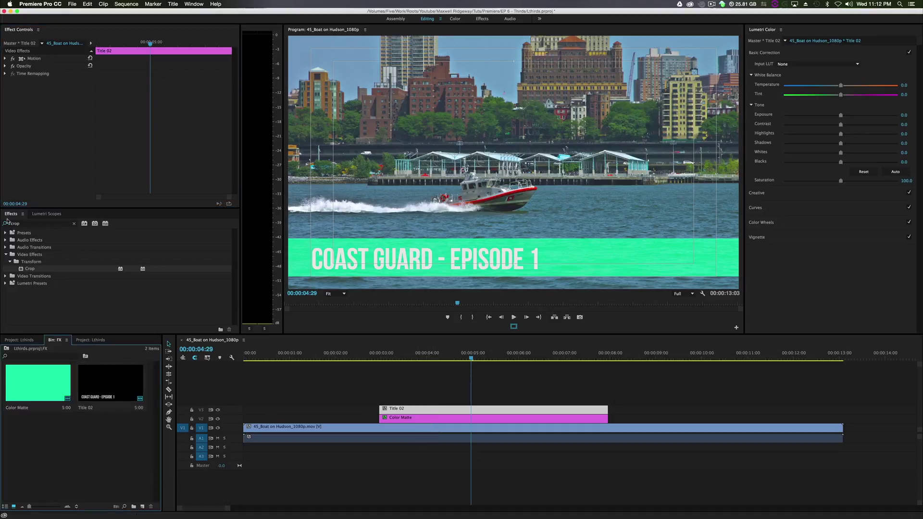
{"action": "left_click", "coordinate": [75, 223]}
{"action": "left_click", "coordinate": [53, 225]}
{"action": "type", "text": "d"}
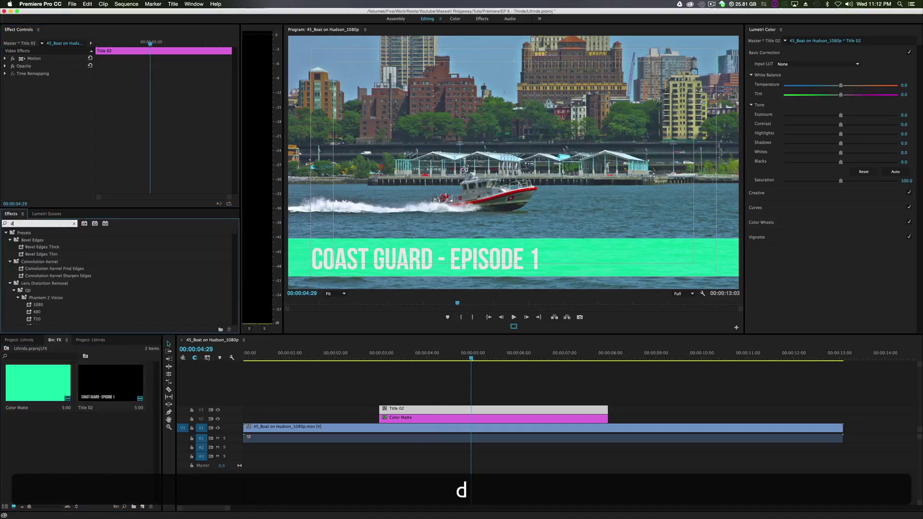
{"action": "type", "text": "rop"}
{"action": "left_click_drag", "start_coordinate": [38, 298], "coordinate": [424, 410]}
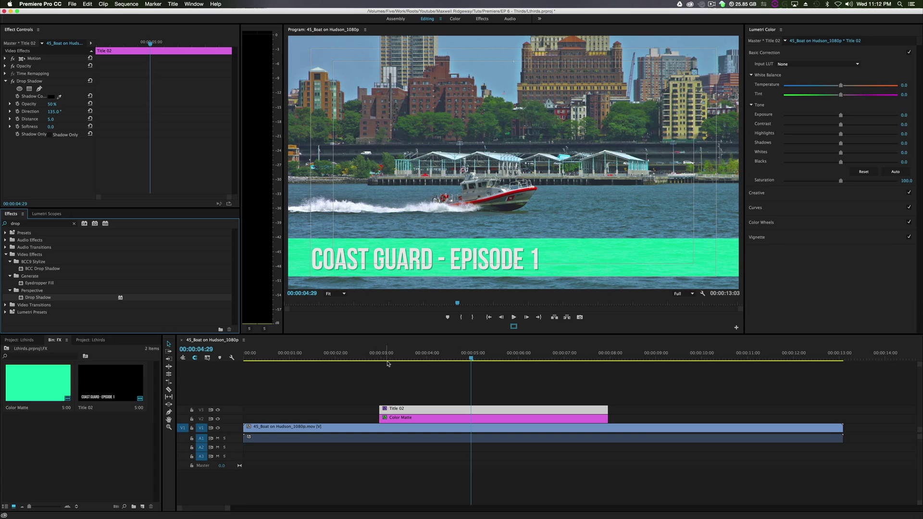
{"action": "left_click_drag", "start_coordinate": [378, 355], "coordinate": [323, 360]}
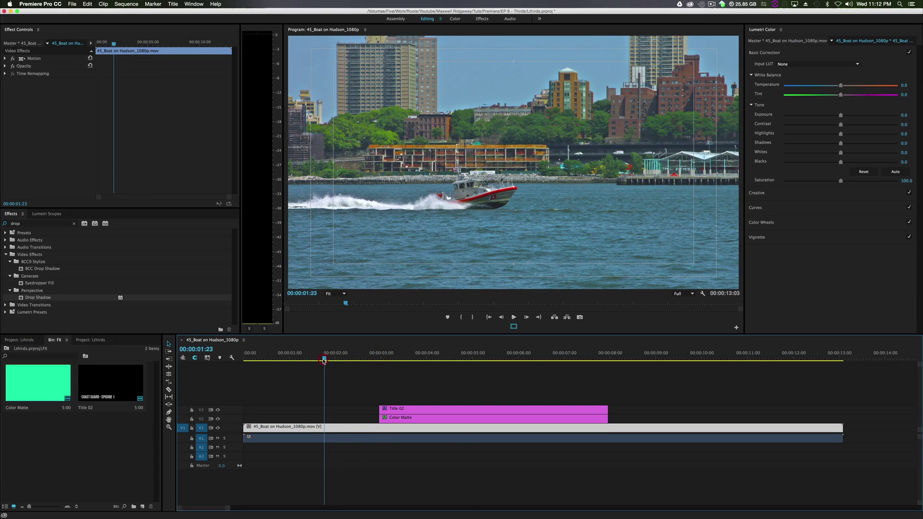
{"action": "key", "text": "space"}
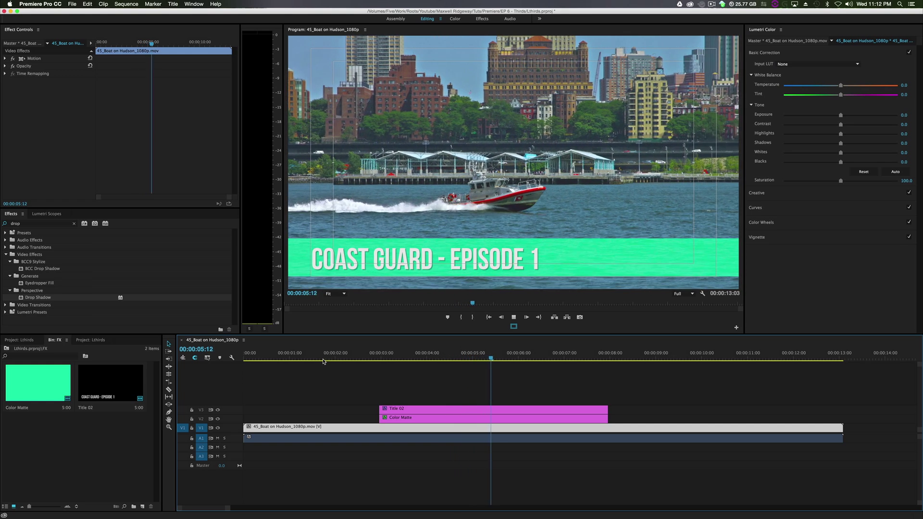
{"action": "key", "text": "space"}
Apply the default Cross Dissolve to the start of the Title 02 and Color Matte clips and play back the fade-in.
{"action": "left_click", "coordinate": [359, 358]}
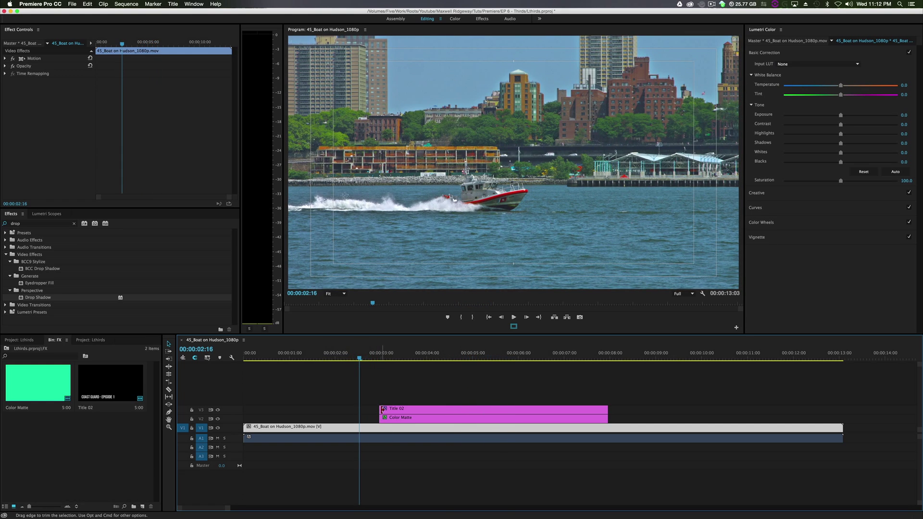
{"action": "right_click", "coordinate": [384, 411]}
{"action": "left_click", "coordinate": [400, 456]}
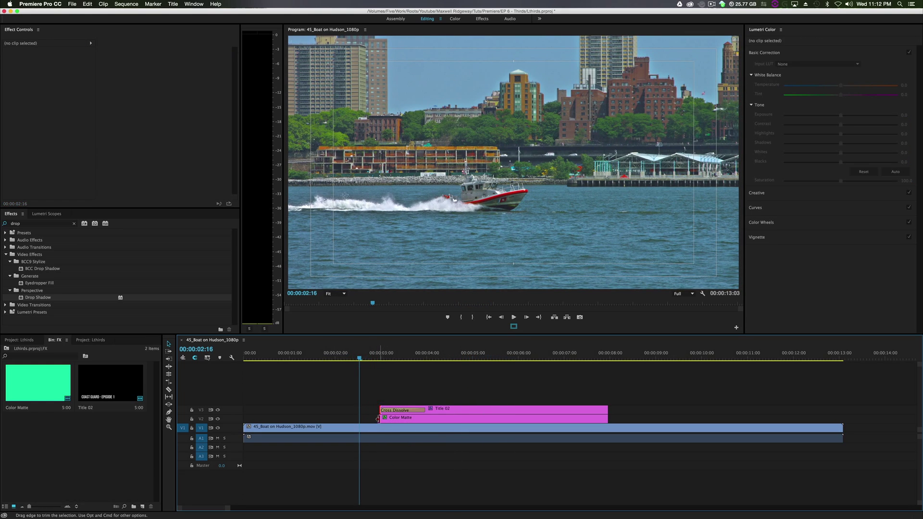
{"action": "right_click", "coordinate": [382, 420]}
{"action": "left_click", "coordinate": [407, 464]}
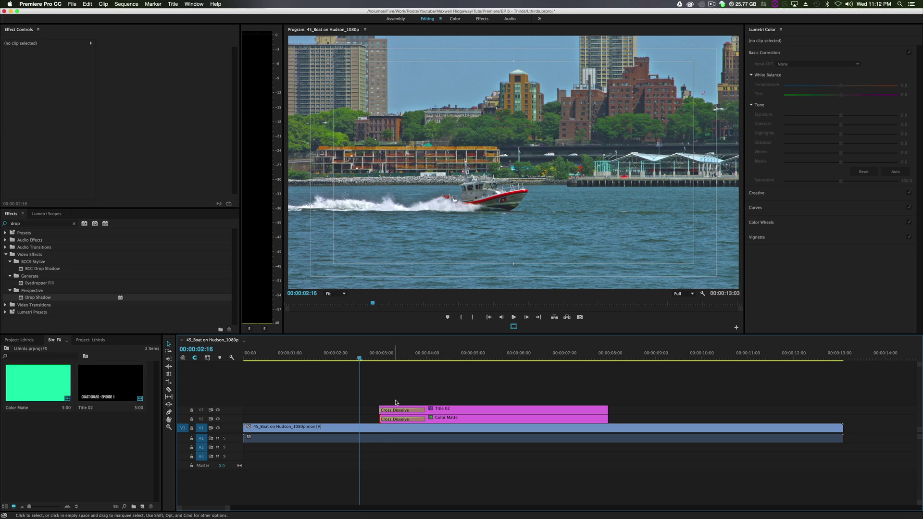
{"action": "key", "text": "space"}
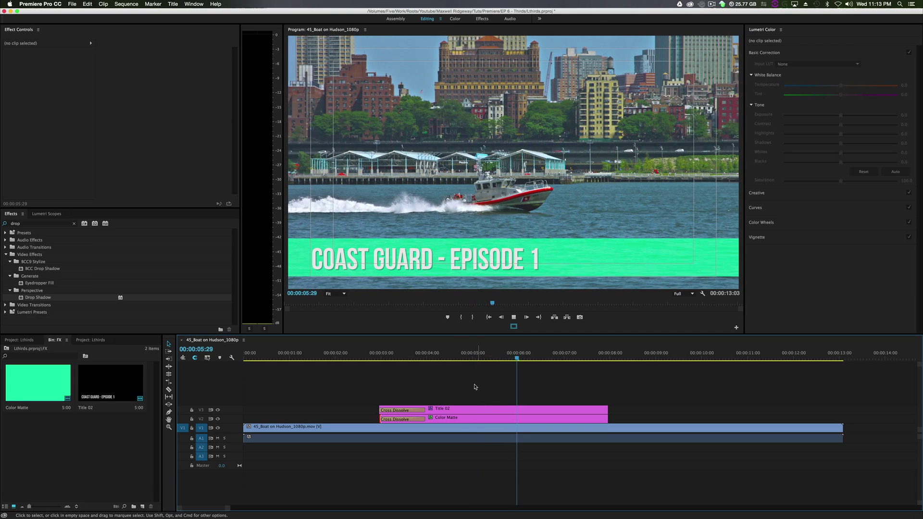
{"action": "key", "text": "space"}
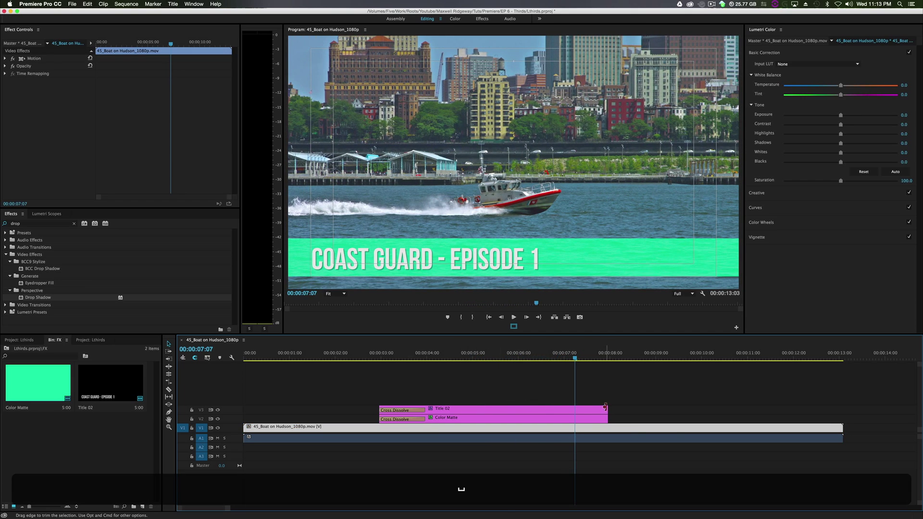
Apply the default Cross Dissolve to the end of the Title 02 and Color Matte clips and play back the fade-out.
{"action": "right_click", "coordinate": [606, 409]}
{"action": "left_click", "coordinate": [618, 454]}
{"action": "right_click", "coordinate": [606, 417]}
{"action": "left_click", "coordinate": [625, 462]}
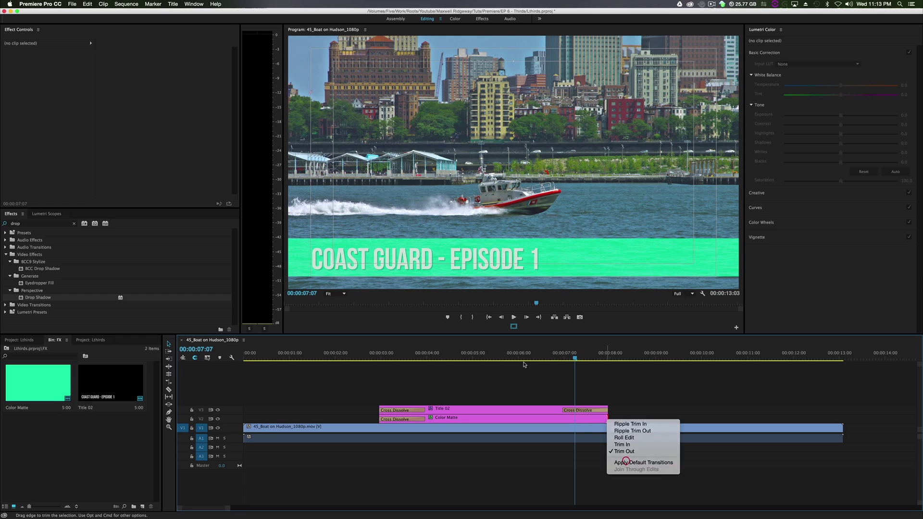
{"action": "left_click", "coordinate": [510, 354]}
{"action": "key", "text": "space"}
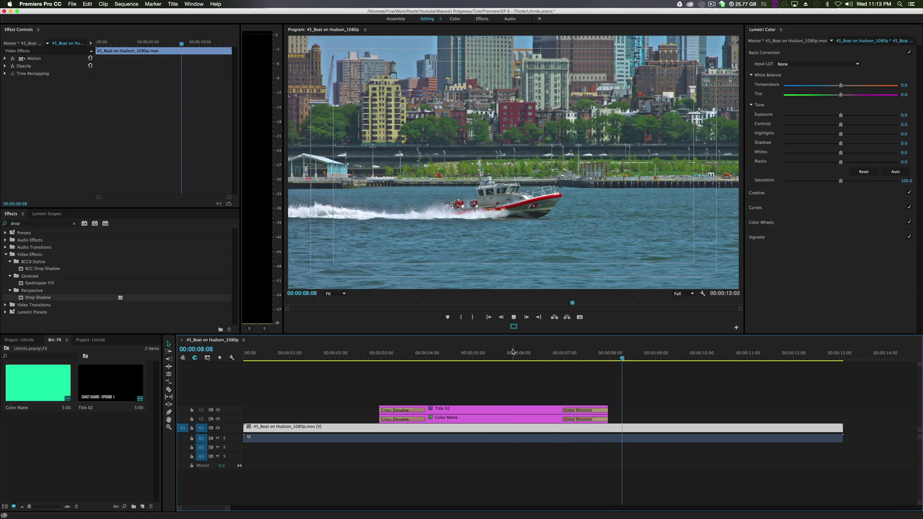
Delete the Cross Dissolve transitions from the start and end of the Title 02 and Color Matte clips.
{"action": "key", "text": "space"}
{"action": "left_click", "coordinate": [415, 409]}
{"action": "key", "text": "BackSpace"}
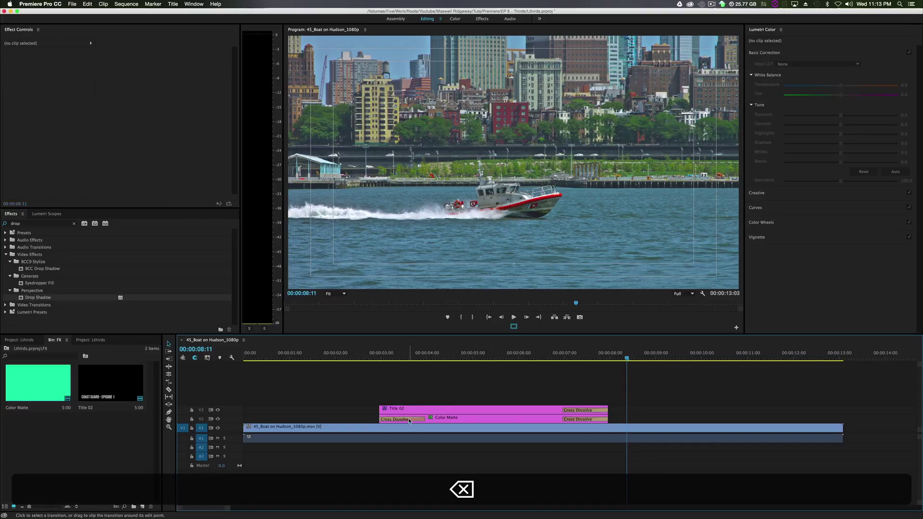
{"action": "left_click", "coordinate": [409, 419]}
{"action": "key", "text": "BackSpace"}
{"action": "left_click", "coordinate": [591, 410]}
{"action": "key", "text": "BackSpace"}
{"action": "left_click", "coordinate": [595, 420]}
{"action": "key", "text": "BackSpace"}
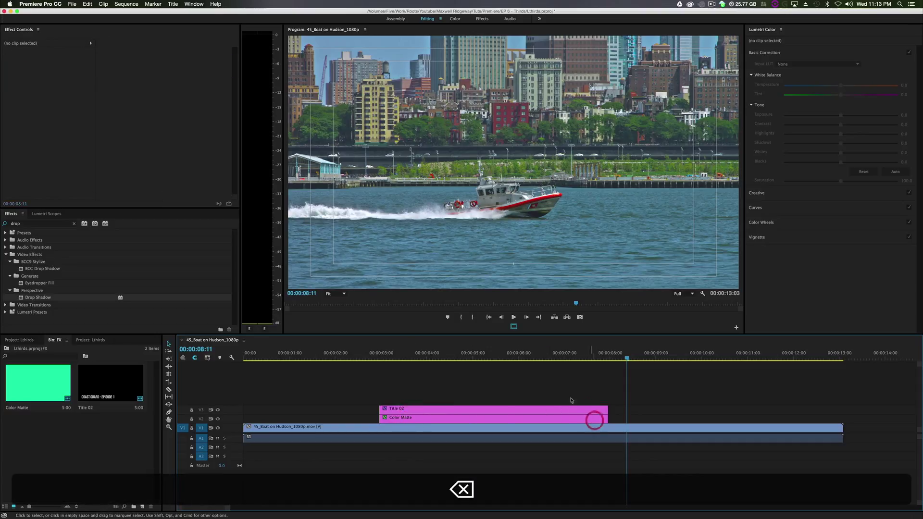
Keyframe the Color Matte clip's Position at 00:00:04:18, and set its horizontal Position to -960 at the clip's start.
{"action": "left_click_drag", "start_coordinate": [399, 360], "coordinate": [432, 367]}
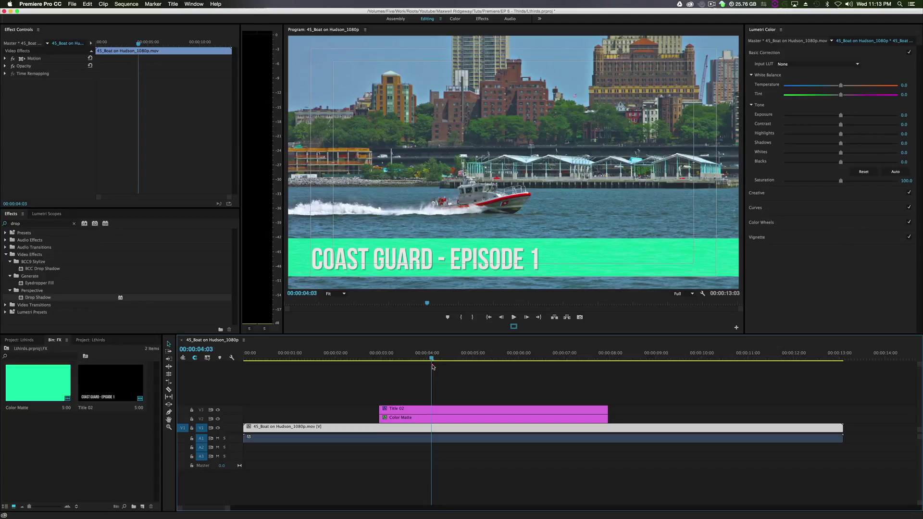
{"action": "key", "text": "space"}
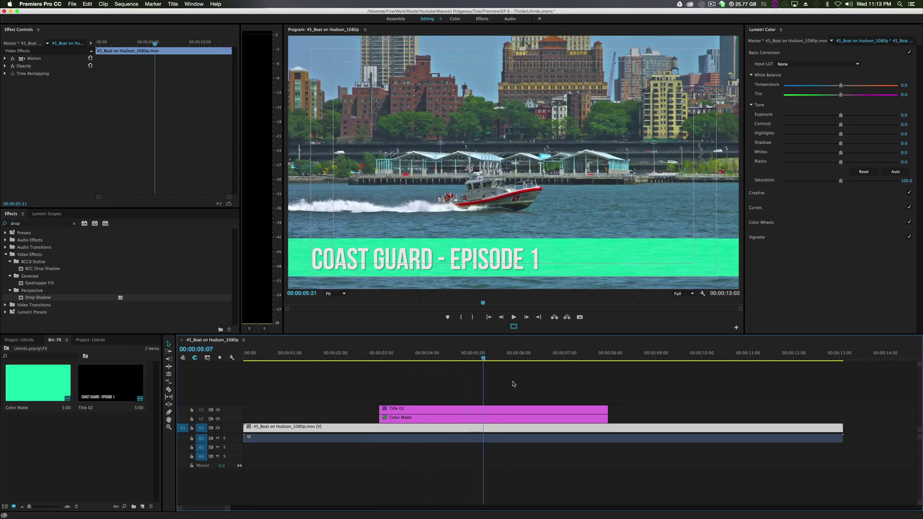
{"action": "key", "text": "super+z"}
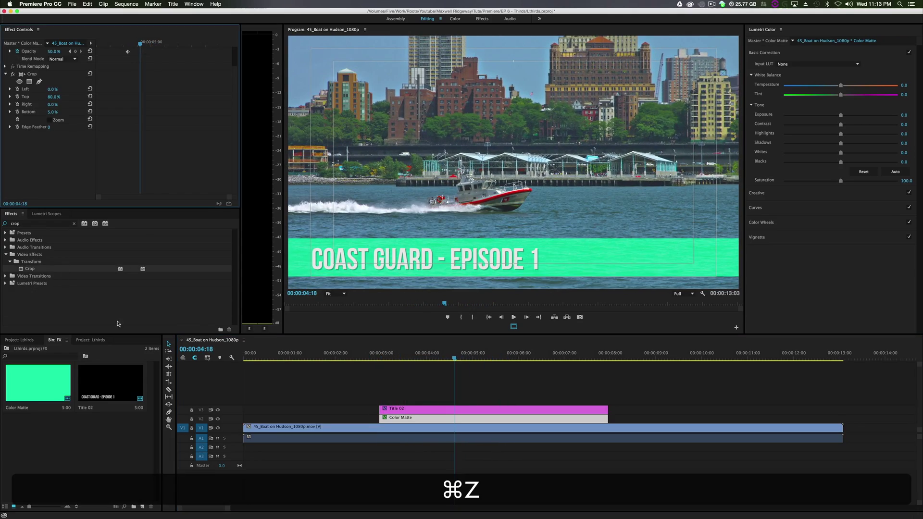
{"action": "left_click", "coordinate": [74, 223]}
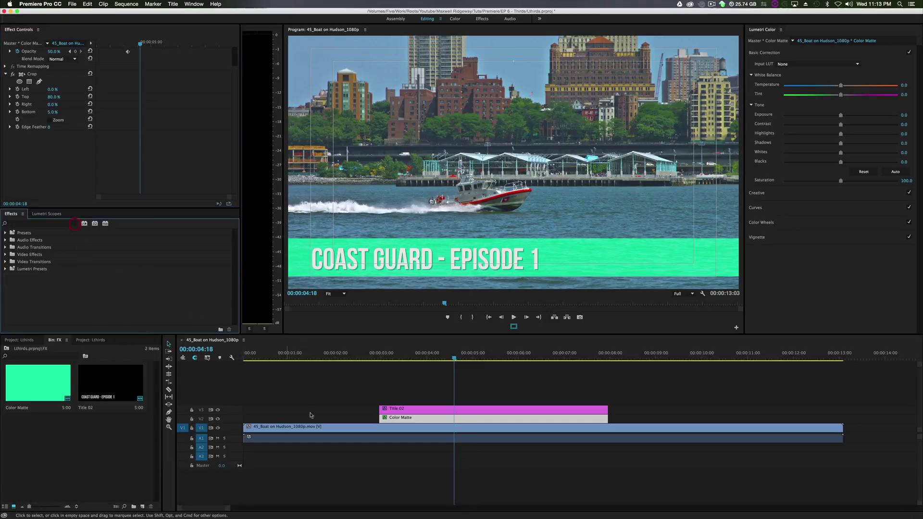
{"action": "left_click", "coordinate": [422, 401]}
{"action": "left_click", "coordinate": [418, 418]}
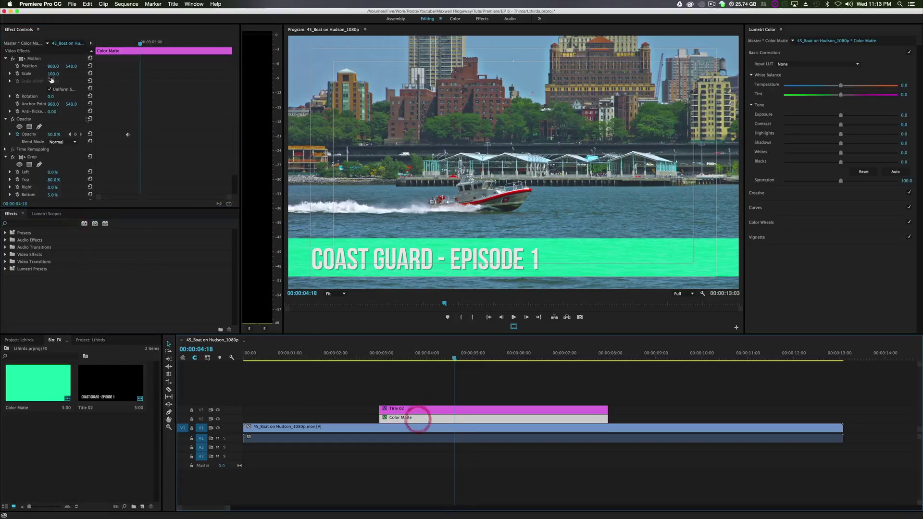
{"action": "left_click", "coordinate": [18, 67]}
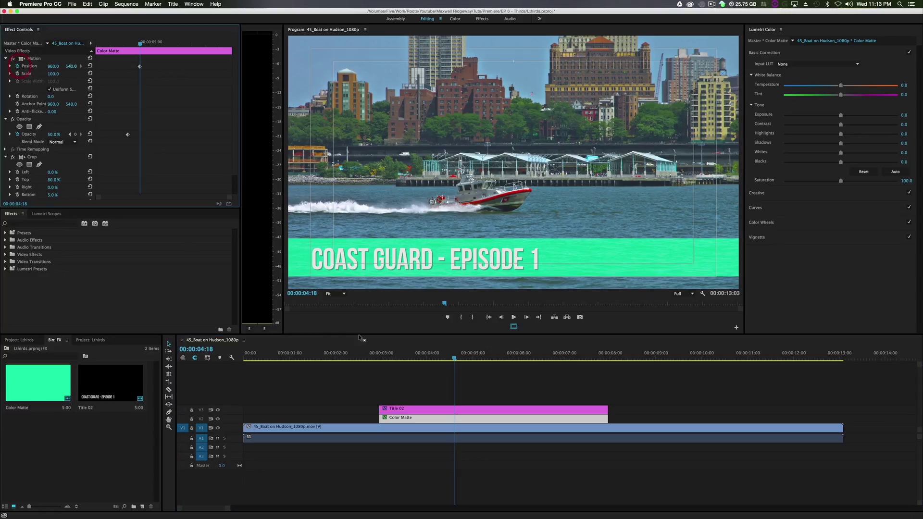
{"action": "left_click_drag", "start_coordinate": [446, 353], "coordinate": [381, 376]}
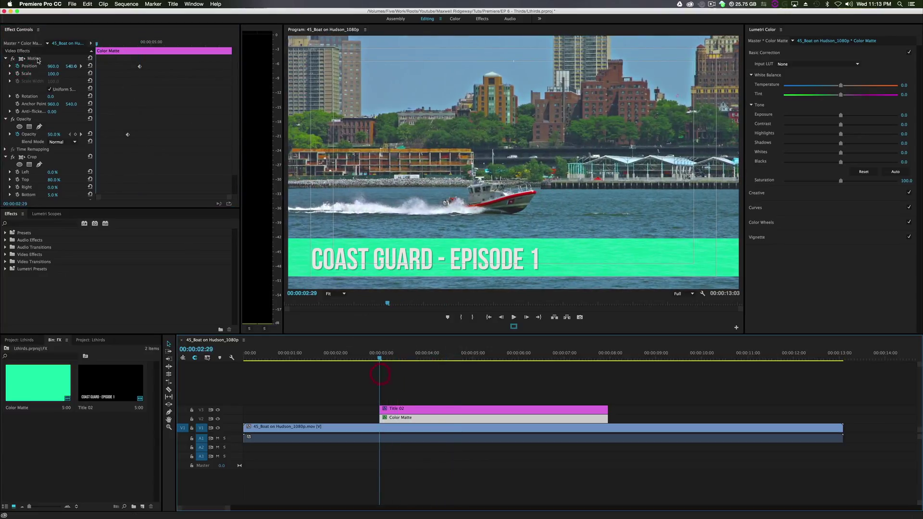
{"action": "left_click_drag", "start_coordinate": [53, 67], "coordinate": [69, 79]}
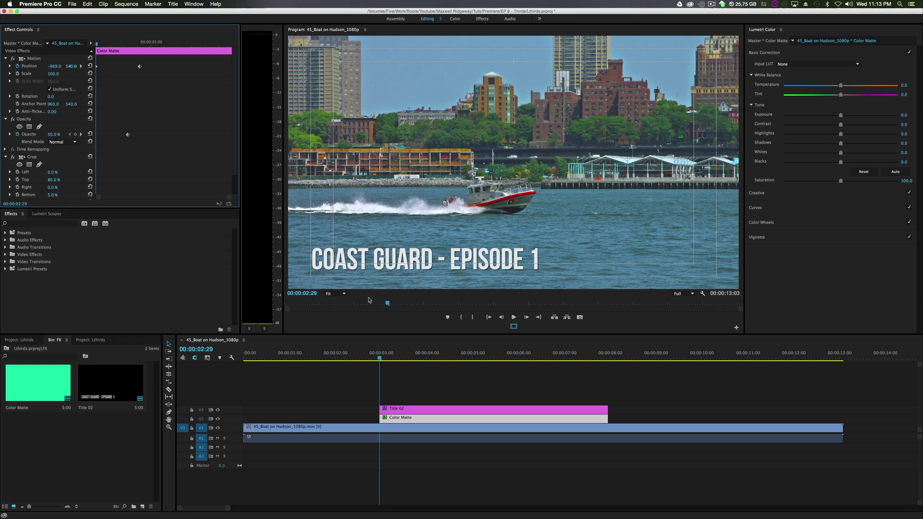
Find the Crop effect and apply it to the Title 02 clip on V3, with the playhead at 00:00:04:18.
{"action": "left_click_drag", "start_coordinate": [380, 359], "coordinate": [455, 372]}
{"action": "left_click", "coordinate": [457, 413]}
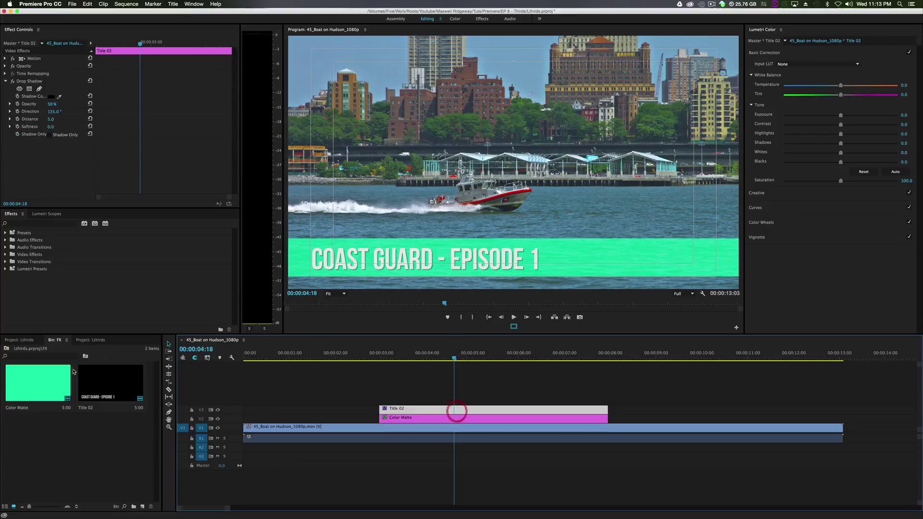
{"action": "left_click", "coordinate": [23, 224]}
{"action": "type", "text": "c"}
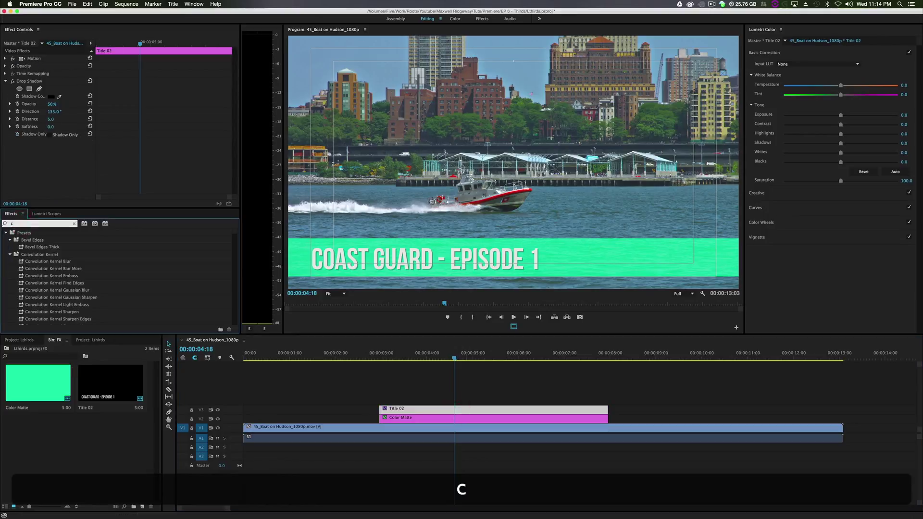
{"action": "type", "text": "rop"}
{"action": "left_click_drag", "start_coordinate": [30, 269], "coordinate": [437, 410]}
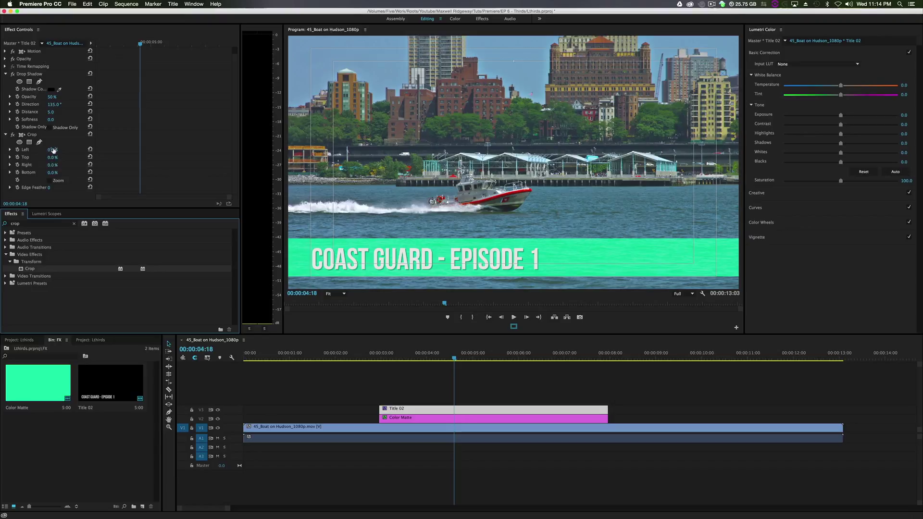
Keyframe Title 02's Crop Right value at 39% at 00:00:04:18 and 100% at the clip's start.
{"action": "left_click_drag", "start_coordinate": [53, 149], "coordinate": [54, 165]}
{"action": "key", "text": "super+z"}
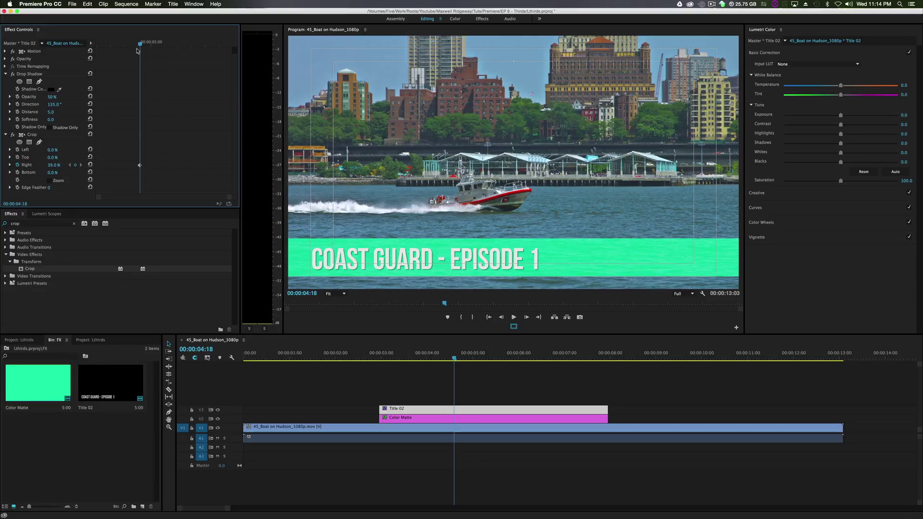
{"action": "left_click_drag", "start_coordinate": [142, 45], "coordinate": [78, 69]}
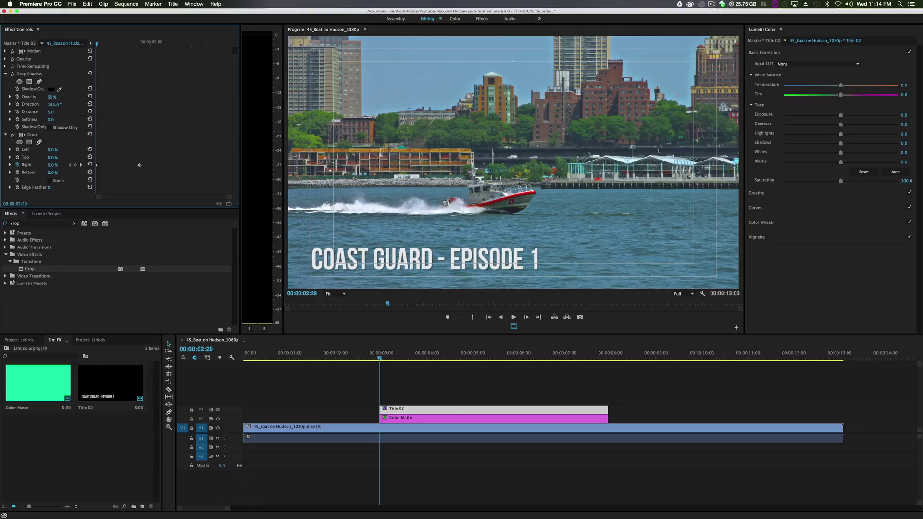
{"action": "left_click_drag", "start_coordinate": [54, 165], "coordinate": [79, 165]}
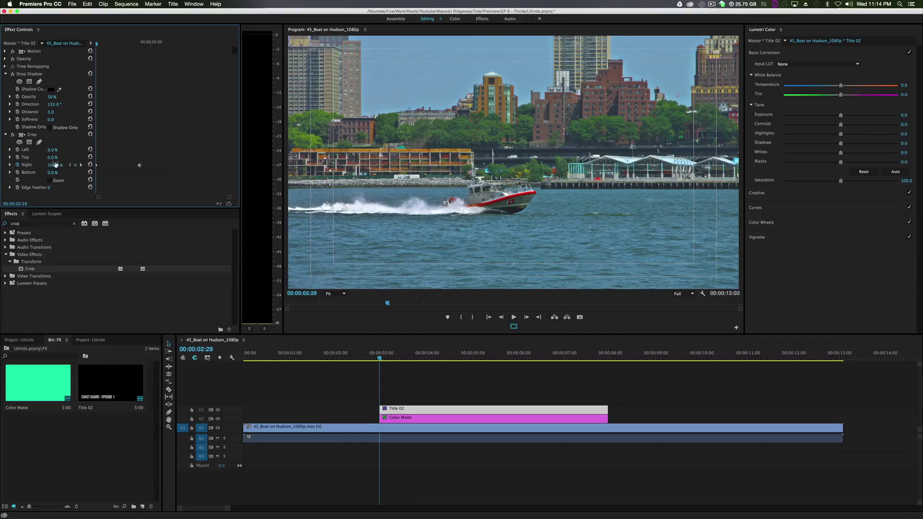
Add a Crop Right keyframe of 88.5% to Title 02 at 00:00:03:05 to match the text reveal to the strip.
{"action": "left_click_drag", "start_coordinate": [380, 360], "coordinate": [391, 361]}
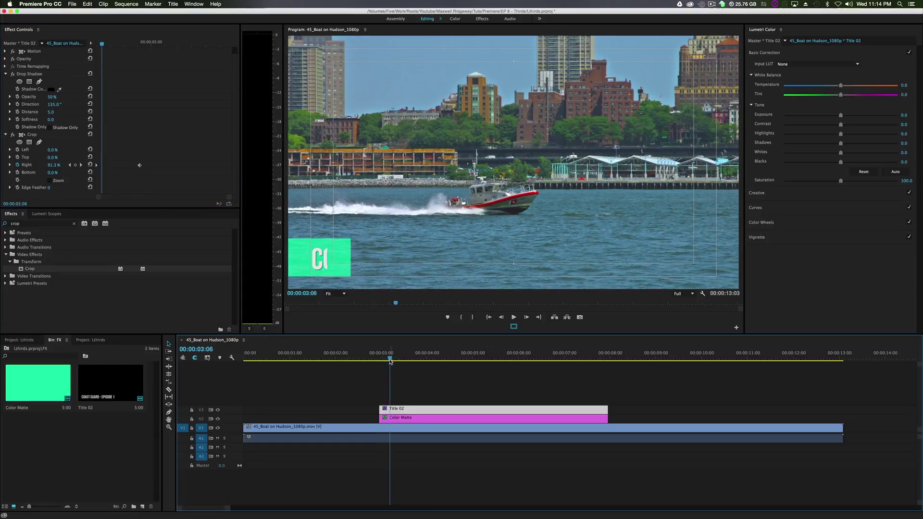
{"action": "left_click_drag", "start_coordinate": [230, 197], "coordinate": [139, 197]}
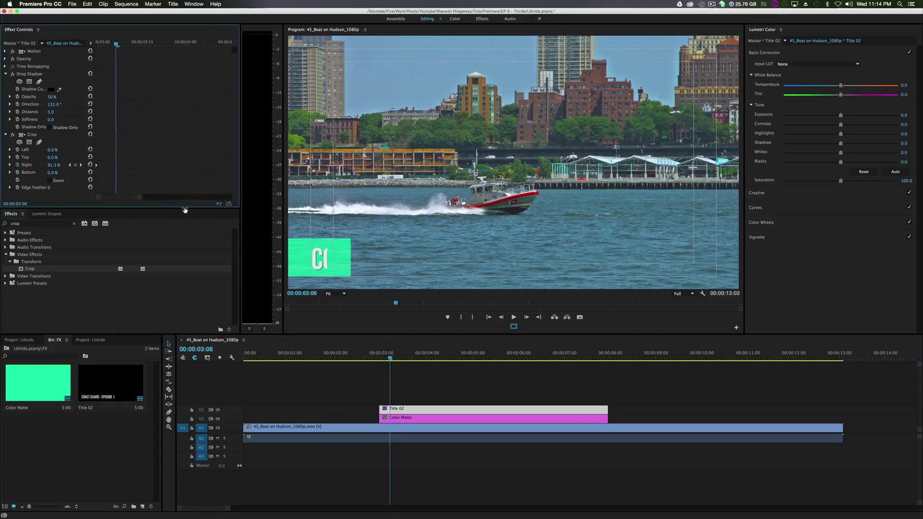
{"action": "left_click", "coordinate": [388, 360]}
{"action": "left_click_drag", "start_coordinate": [388, 360], "coordinate": [388, 360]}
{"action": "left_click_drag", "start_coordinate": [96, 166], "coordinate": [50, 165]}
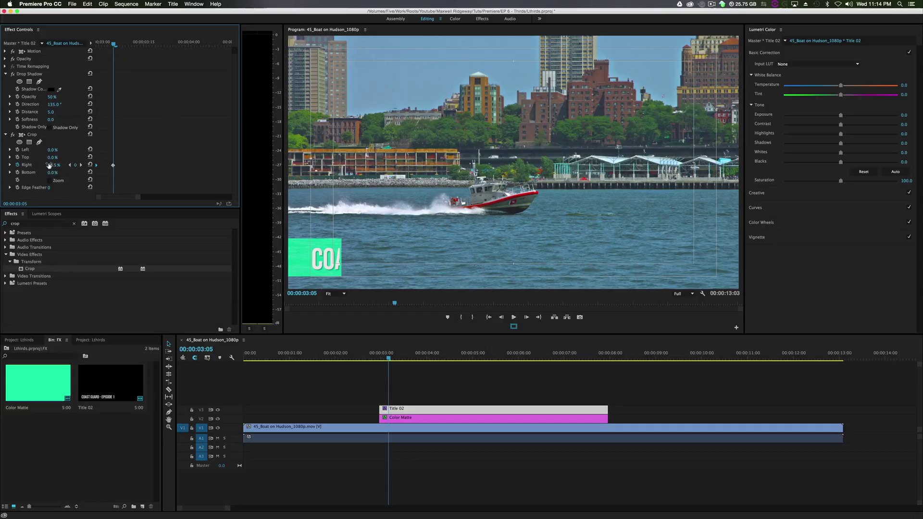
{"action": "left_click_drag", "start_coordinate": [139, 197], "coordinate": [187, 197]}
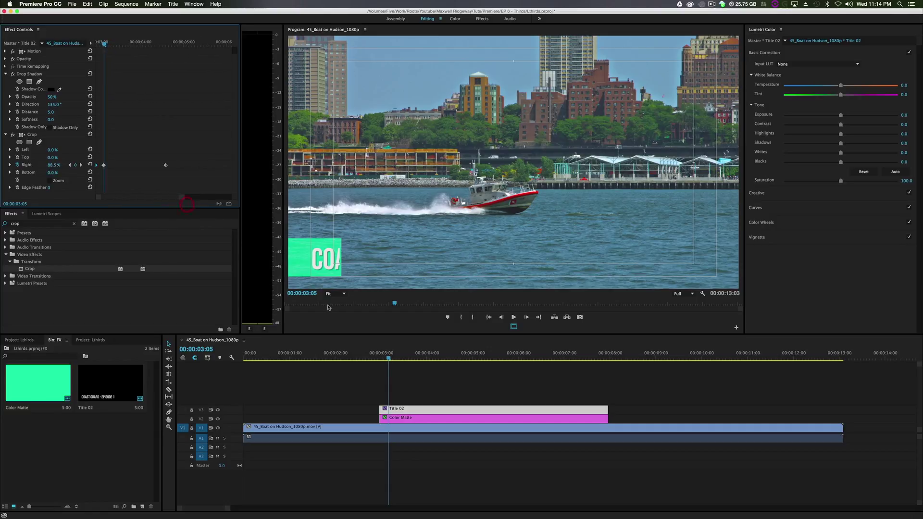
Move Title 02's last Crop Right keyframe earlier, to about 00:00:04:00, and play back the lower third's slide-in.
{"action": "left_click_drag", "start_coordinate": [391, 359], "coordinate": [420, 371]}
{"action": "left_click_drag", "start_coordinate": [167, 167], "coordinate": [137, 175]}
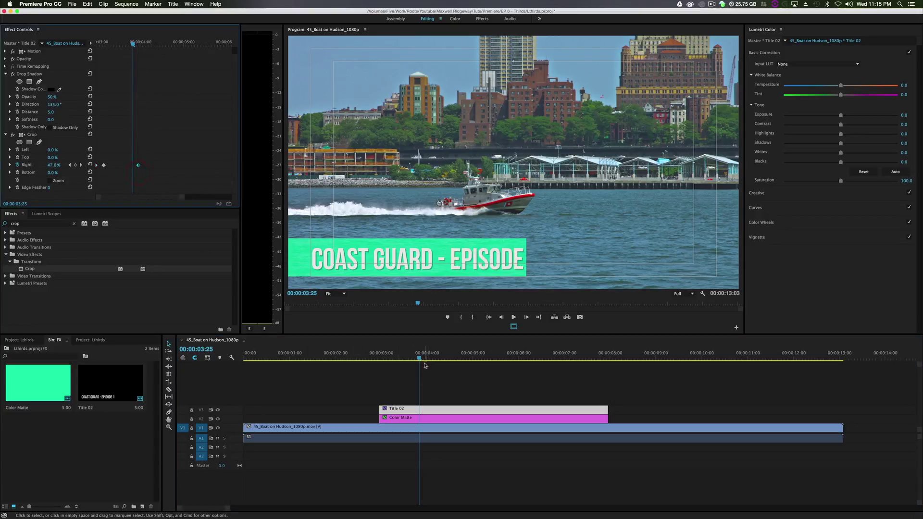
{"action": "left_click_drag", "start_coordinate": [418, 360], "coordinate": [382, 362]}
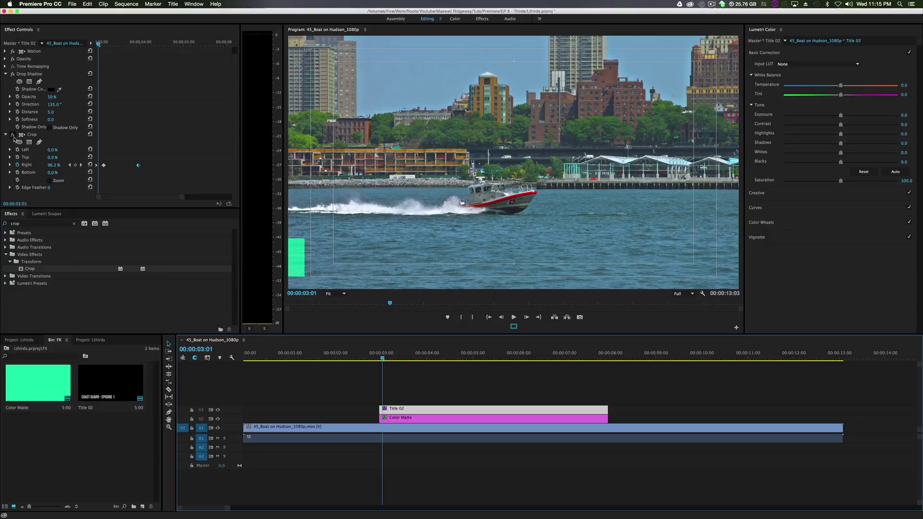
{"action": "left_click", "coordinate": [29, 136]}
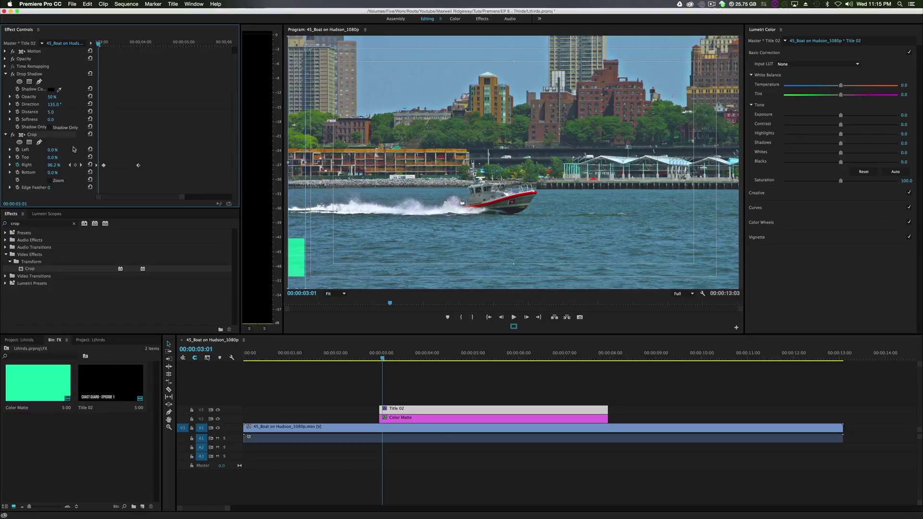
{"action": "left_click", "coordinate": [406, 419]}
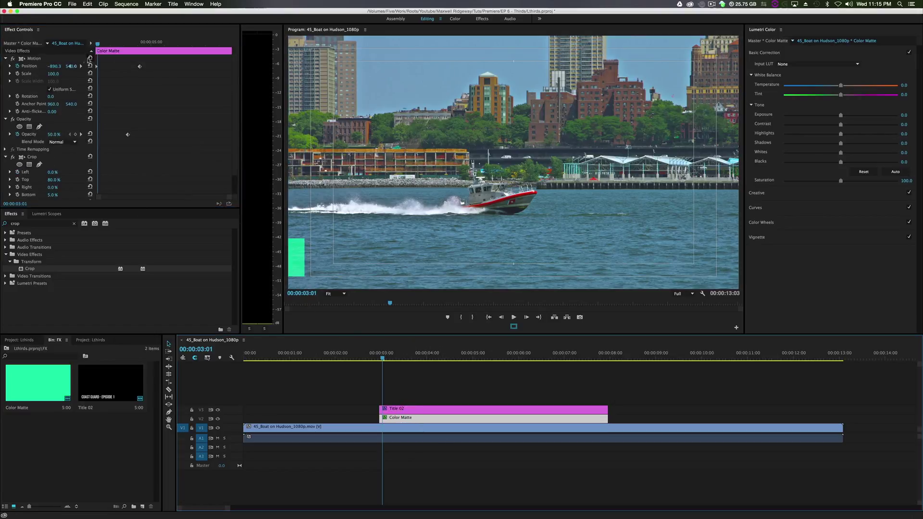
{"action": "left_click_drag", "start_coordinate": [387, 355], "coordinate": [334, 359]}
{"action": "left_click", "coordinate": [334, 427]}
{"action": "key", "text": "space"}
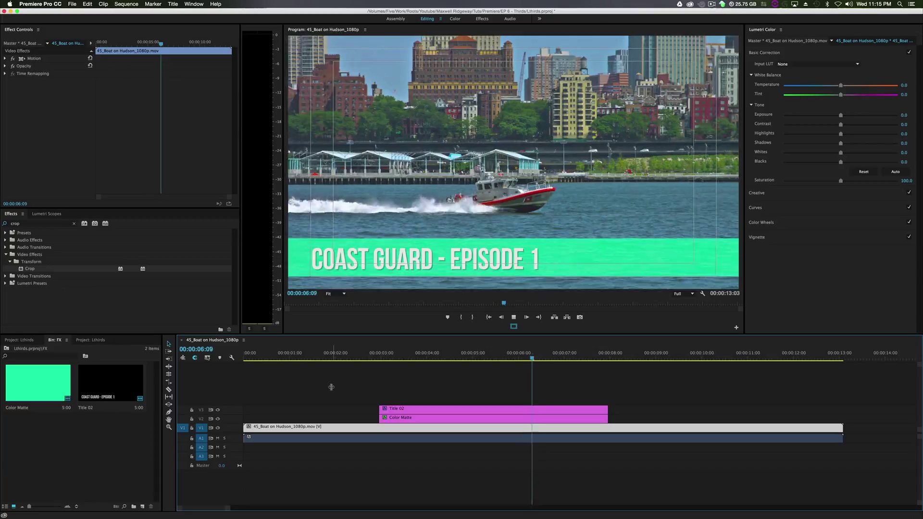
{"action": "key", "text": "space"}
Nest the Title 02 and Color Matte clips together under the default name and play back the nested clip.
{"action": "left_click_drag", "start_coordinate": [403, 383], "coordinate": [427, 418]}
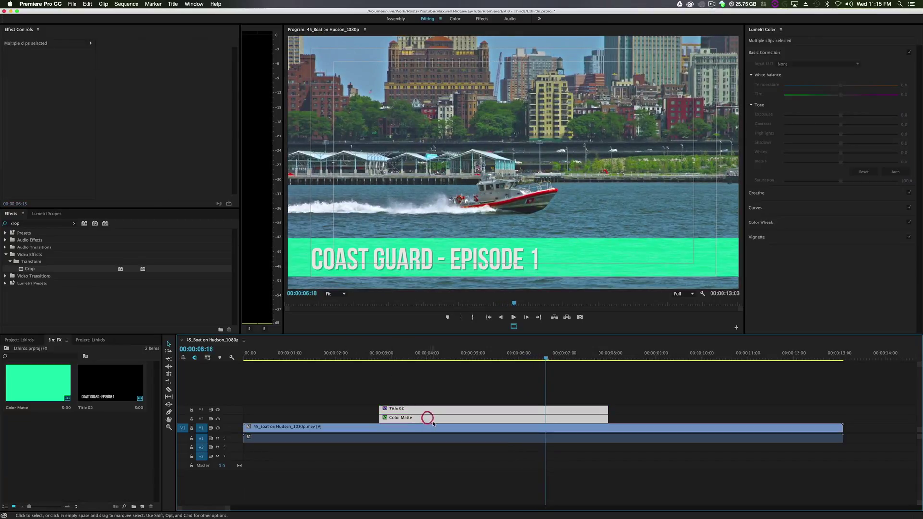
{"action": "right_click", "coordinate": [414, 418]}
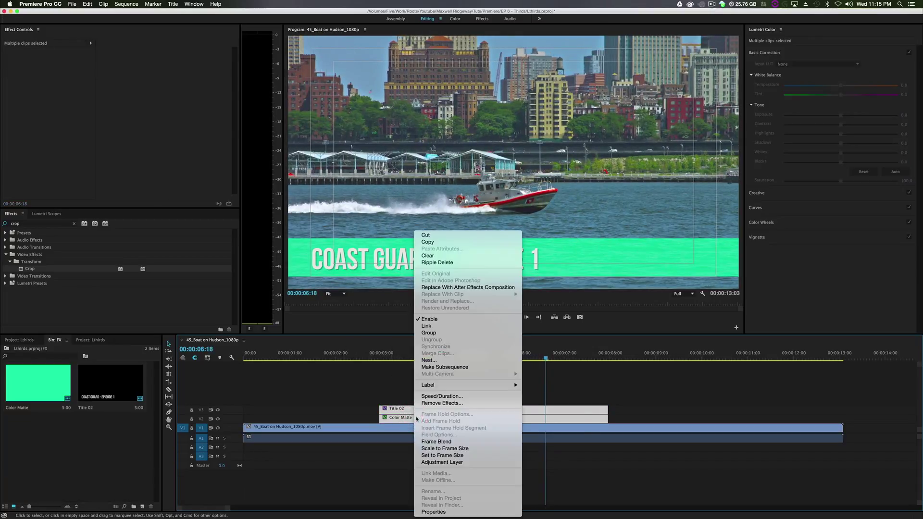
{"action": "left_click", "coordinate": [428, 360]}
{"action": "left_click", "coordinate": [476, 275]}
{"action": "left_click", "coordinate": [375, 358]}
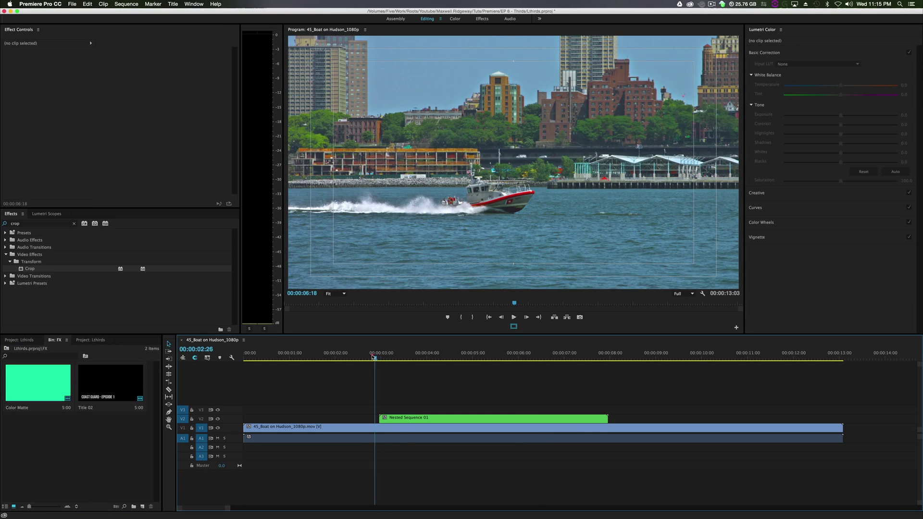
{"action": "key", "text": "space"}
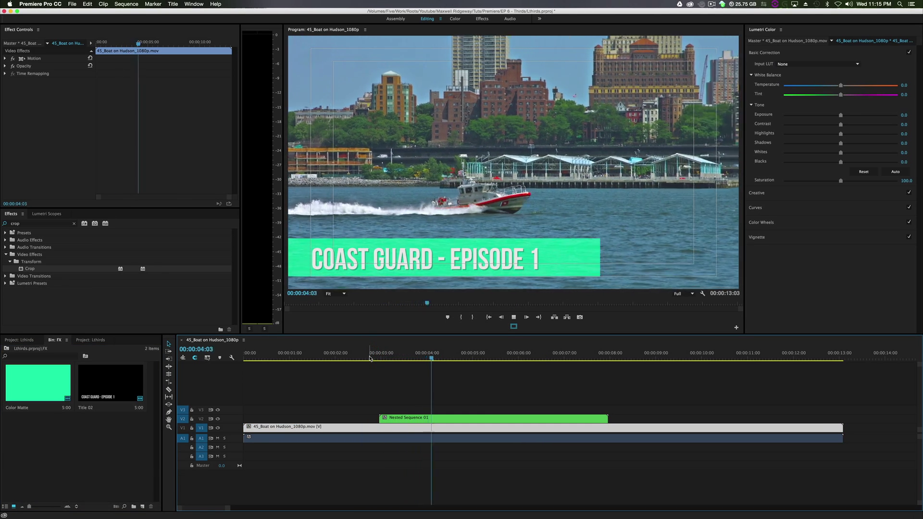
Duplicate the nested sequence clip after the original on V2 and reverse the copy's playback speed.
{"action": "left_click", "coordinate": [430, 417]}
{"action": "key", "text": "super+z"}
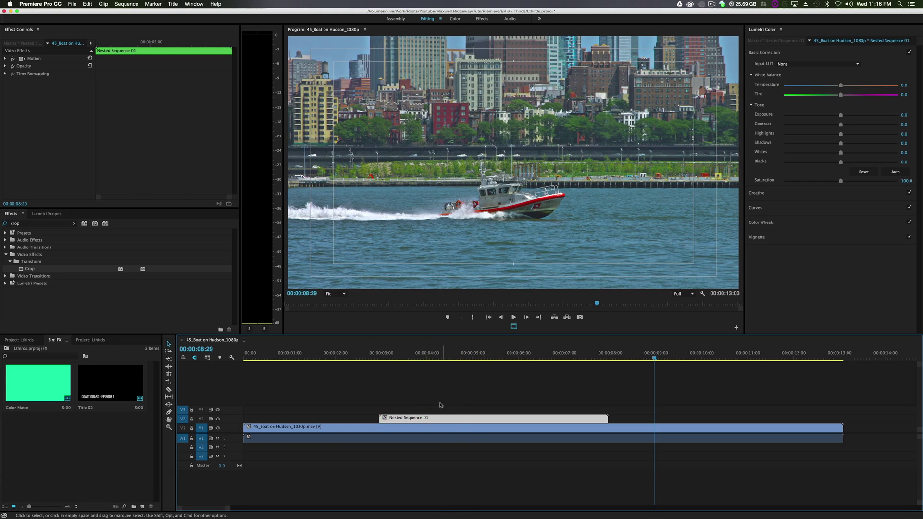
{"action": "key", "text": "alt"}
{"action": "left_click_drag", "start_coordinate": [443, 417], "coordinate": [669, 417]}
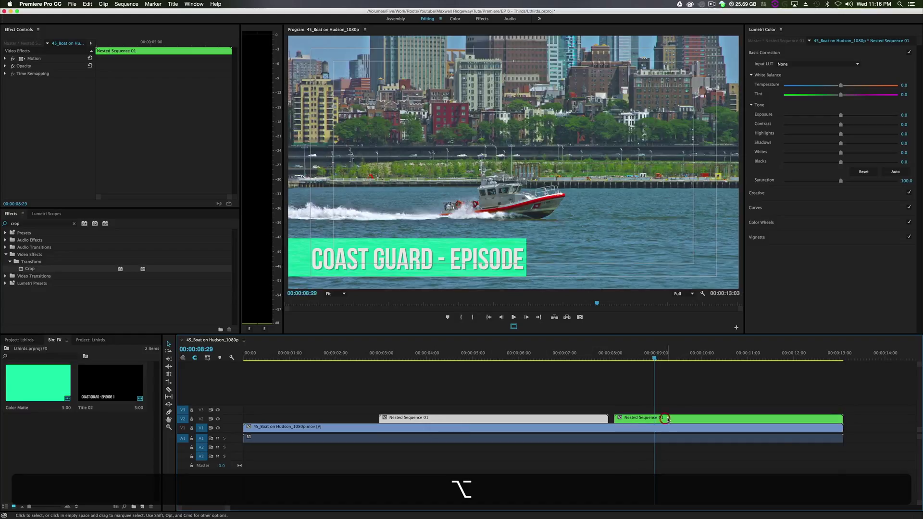
{"action": "right_click", "coordinate": [675, 418]}
{"action": "left_click", "coordinate": [702, 385]}
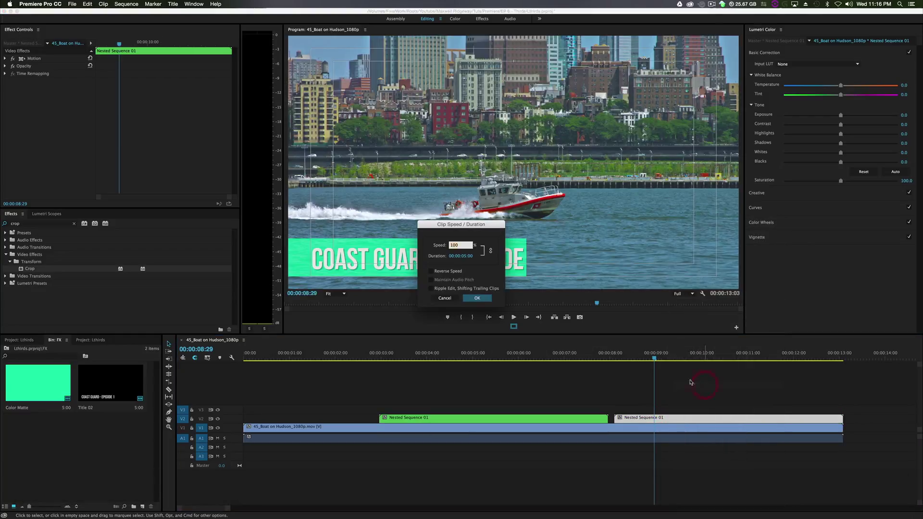
{"action": "left_click", "coordinate": [477, 299]}
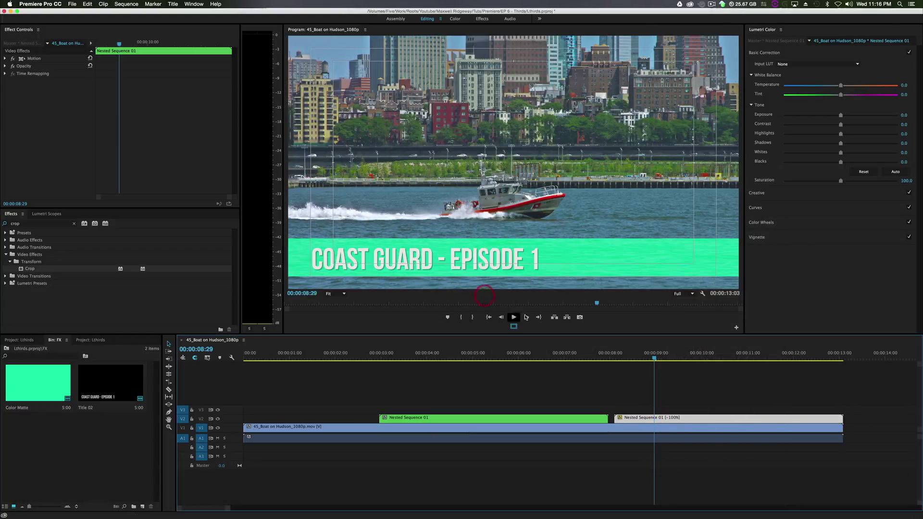
Shorten the reversed nested copy, overlap it onto the original's end at about 00:00:06:09, and play back the full animation.
{"action": "left_click_drag", "start_coordinate": [654, 357], "coordinate": [746, 389]}
{"action": "left_click_drag", "start_coordinate": [843, 418], "coordinate": [558, 418]}
{"action": "left_click", "coordinate": [385, 428]}
{"action": "left_click", "coordinate": [375, 355]}
{"action": "key", "text": "space"}
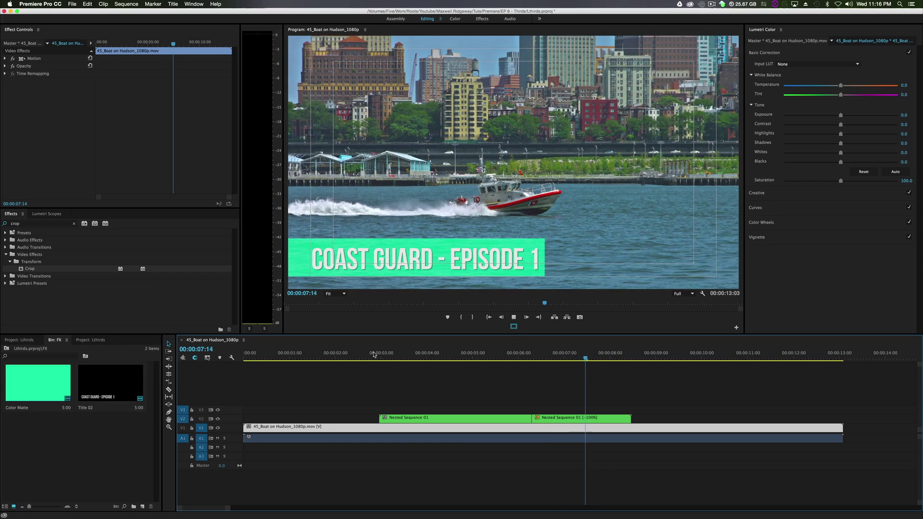
{"action": "key", "text": "space"}
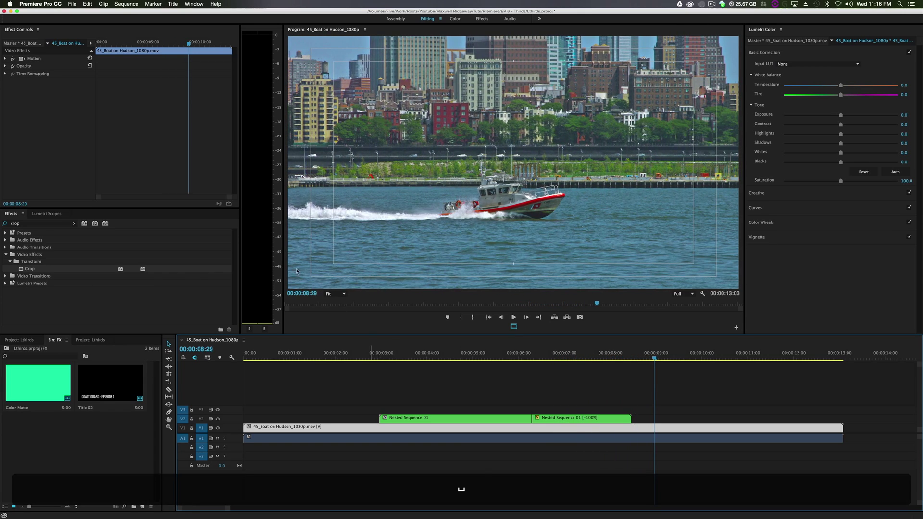
Move the reversed nested copy later on V2, extend the original nested clip to meet it at about 00:00:07:15, and play back the result.
{"action": "left_click_drag", "start_coordinate": [582, 418], "coordinate": [639, 418]}
{"action": "left_click_drag", "start_coordinate": [528, 419], "coordinate": [587, 419]}
{"action": "left_click", "coordinate": [359, 355]}
{"action": "key", "text": "space"}
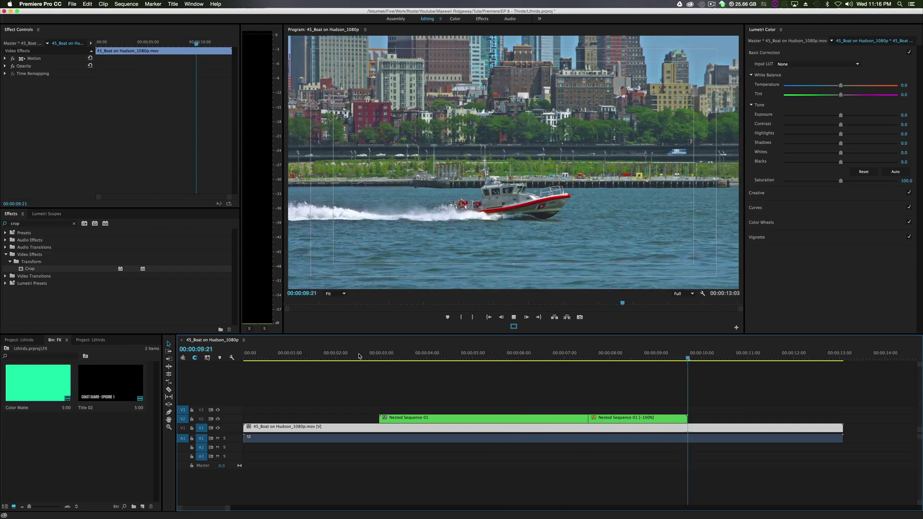
{"action": "key", "text": "space"}
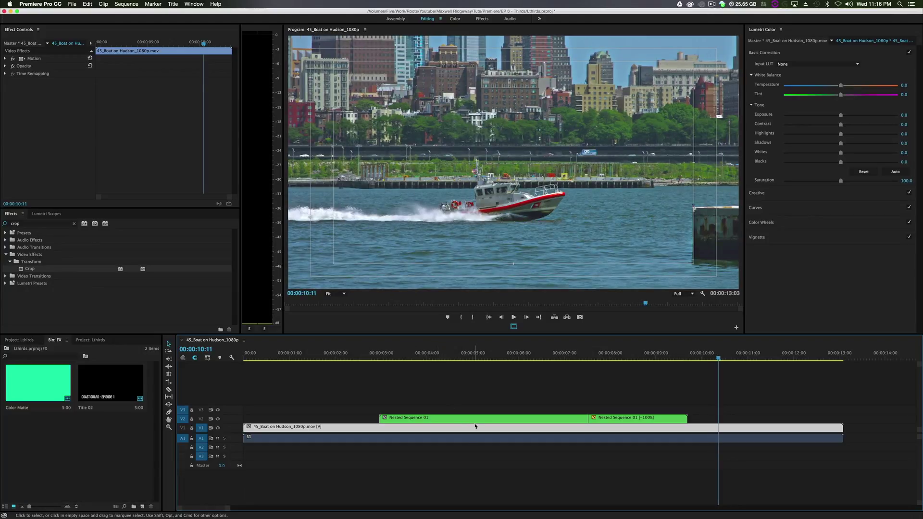
Open the original nested clip's sequence and play back its Title 02 and Color Matte animation.
{"action": "left_click_drag", "start_coordinate": [661, 391], "coordinate": [492, 418]}
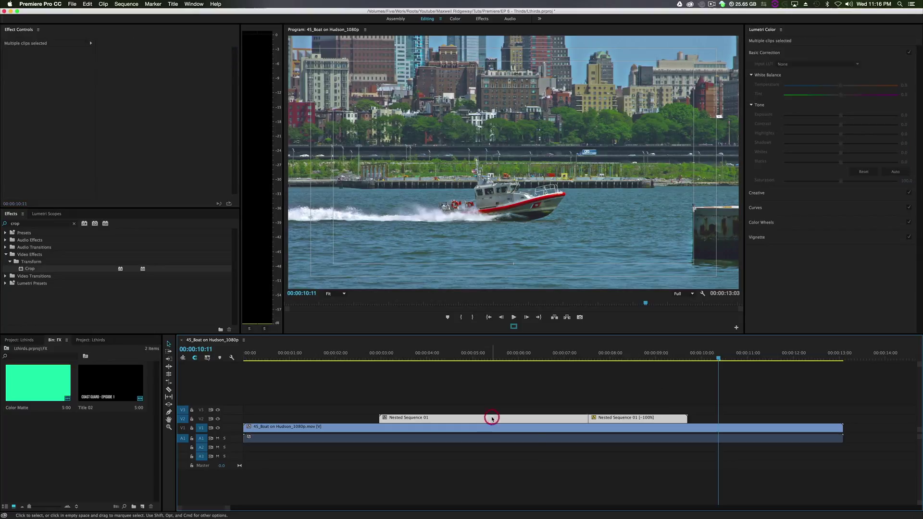
{"action": "left_click", "coordinate": [488, 401]}
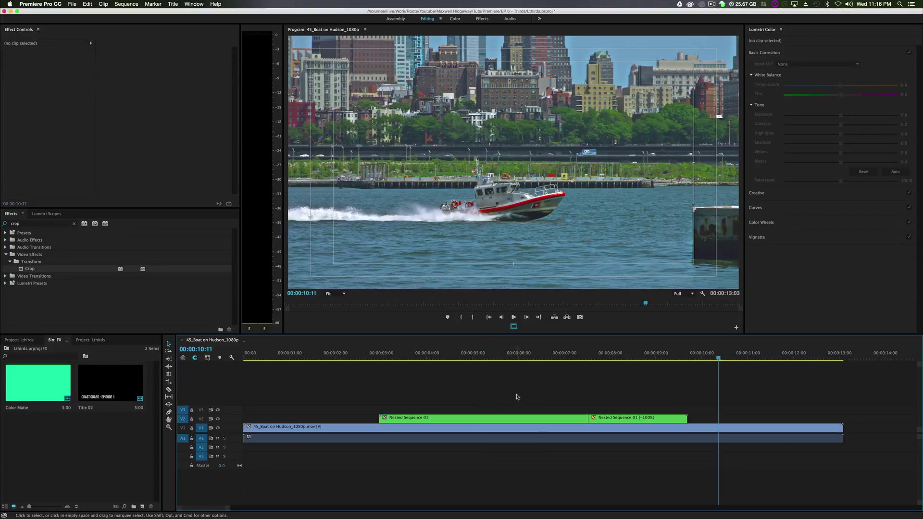
{"action": "double_click", "coordinate": [531, 419]}
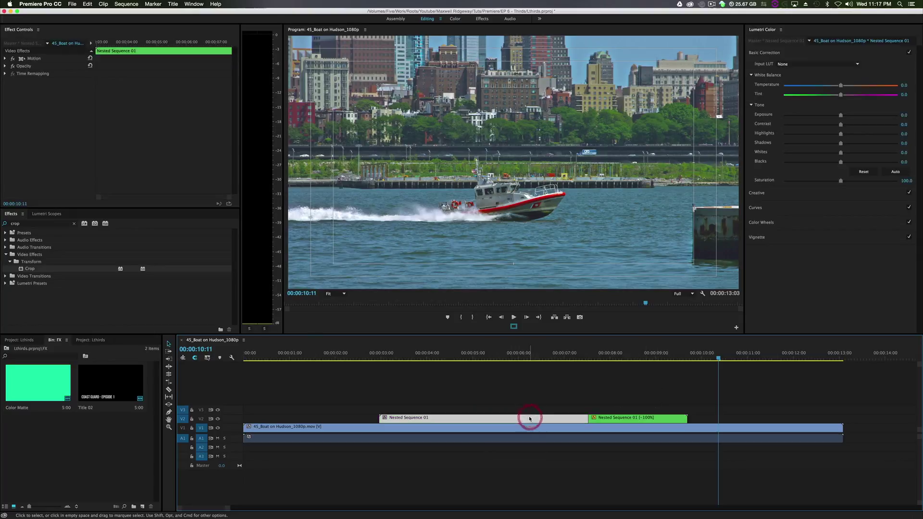
{"action": "left_click_drag", "start_coordinate": [323, 426], "coordinate": [320, 420]}
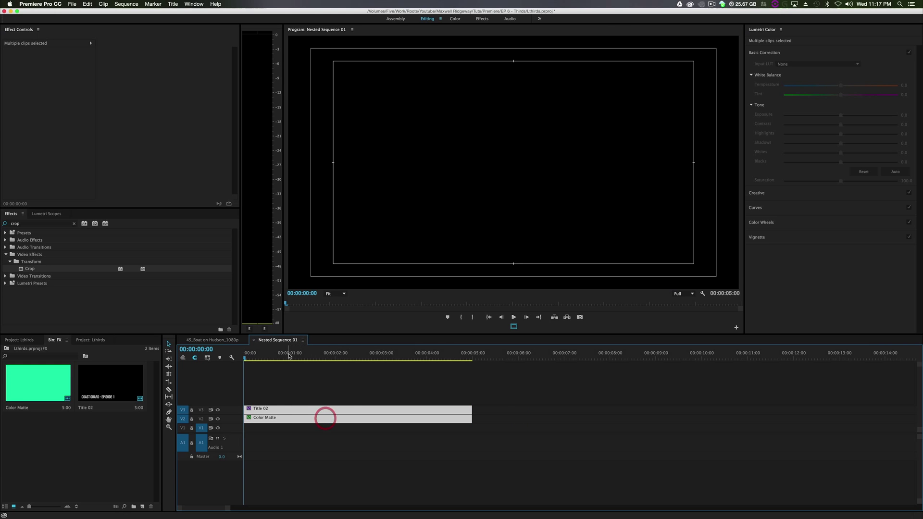
{"action": "key", "text": "space"}
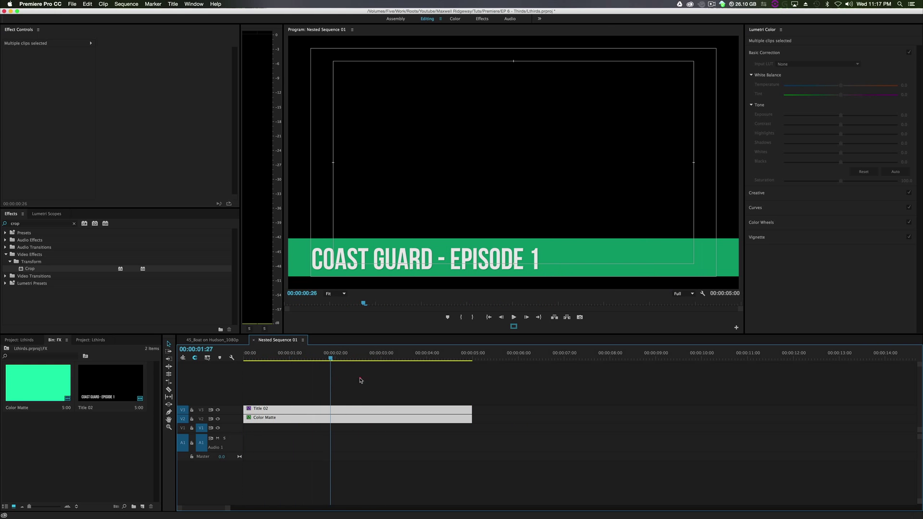
In the boat sequence, move both nested clips on V2 past the footage's end and place the playhead at 00:00:03:15.
{"action": "left_click", "coordinate": [212, 340]}
{"action": "left_click_drag", "start_coordinate": [615, 391], "coordinate": [886, 419]}
{"action": "left_click", "coordinate": [376, 356]}
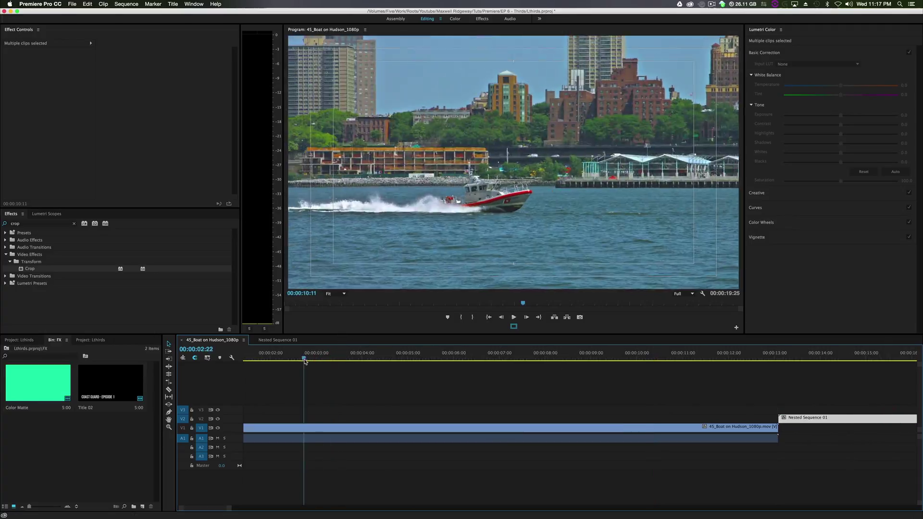
{"action": "left_click_drag", "start_coordinate": [391, 373], "coordinate": [340, 381]}
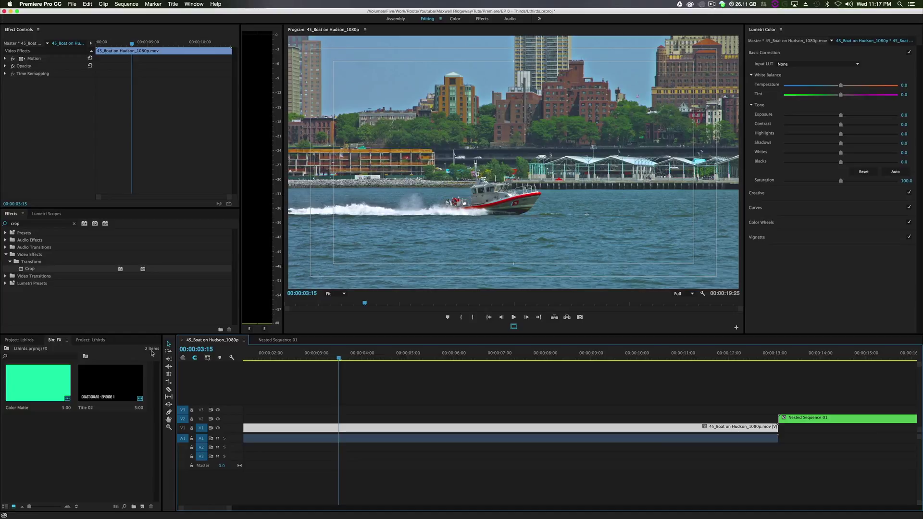
Create a new title with the default settings and draw a white rectangle about 860 by 110 over the water beside the boat.
{"action": "left_click", "coordinate": [116, 455]}
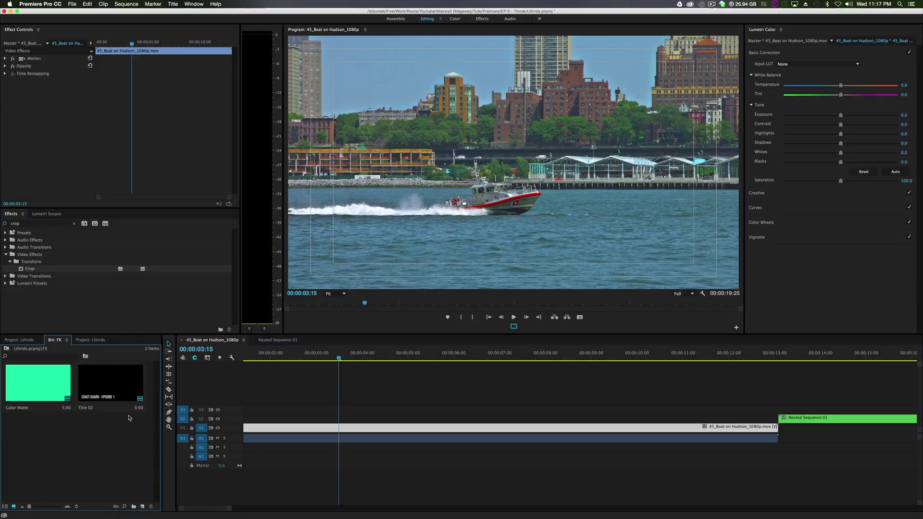
{"action": "left_click", "coordinate": [143, 506]}
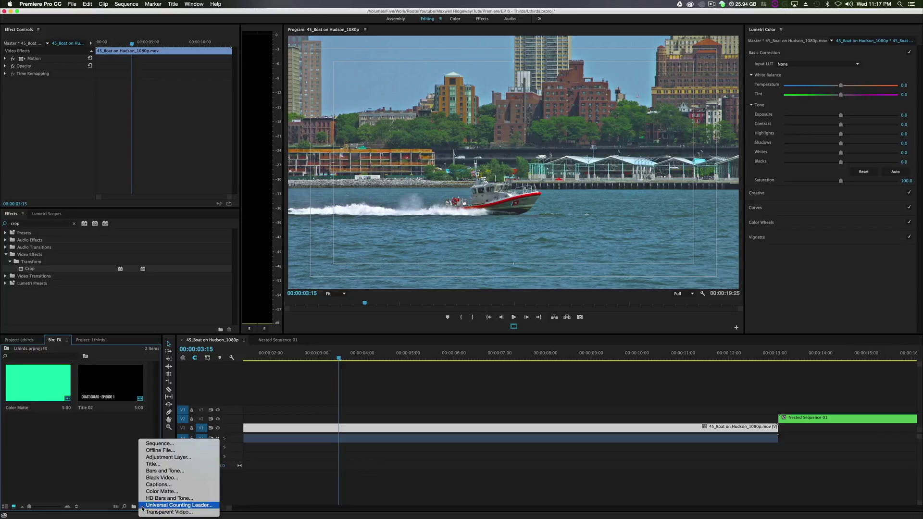
{"action": "left_click", "coordinate": [162, 464]}
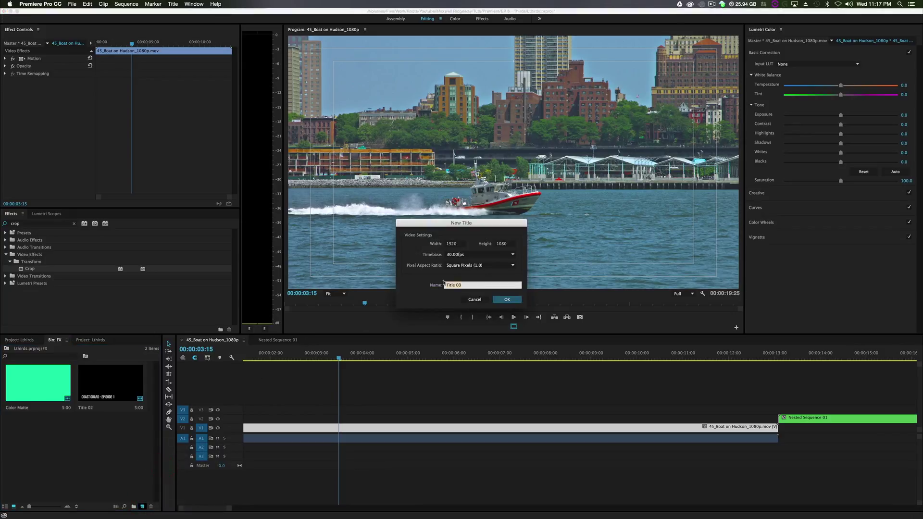
{"action": "left_click", "coordinate": [507, 298]}
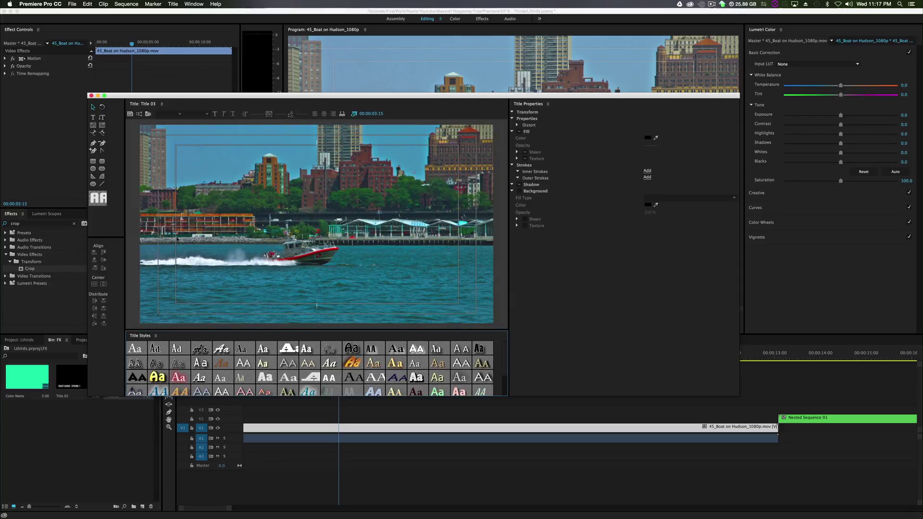
{"action": "left_click", "coordinate": [93, 162]}
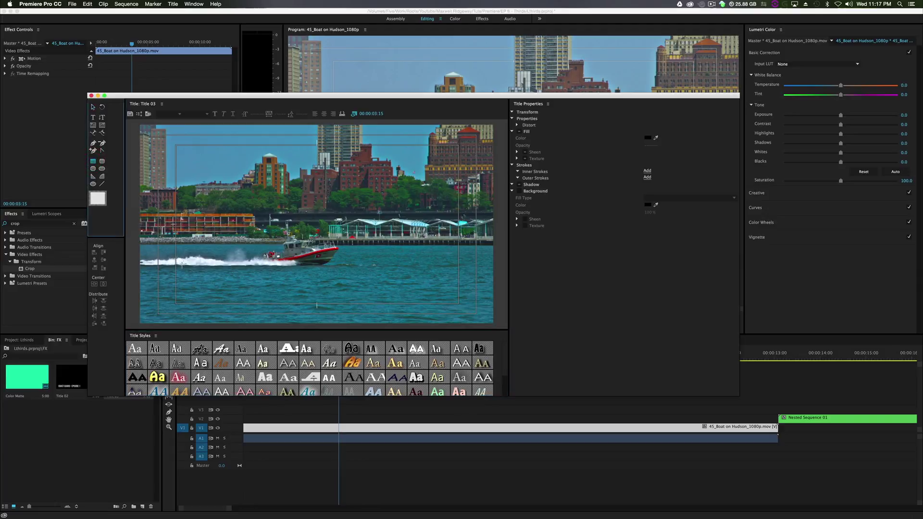
{"action": "left_click_drag", "start_coordinate": [150, 254], "coordinate": [309, 273]}
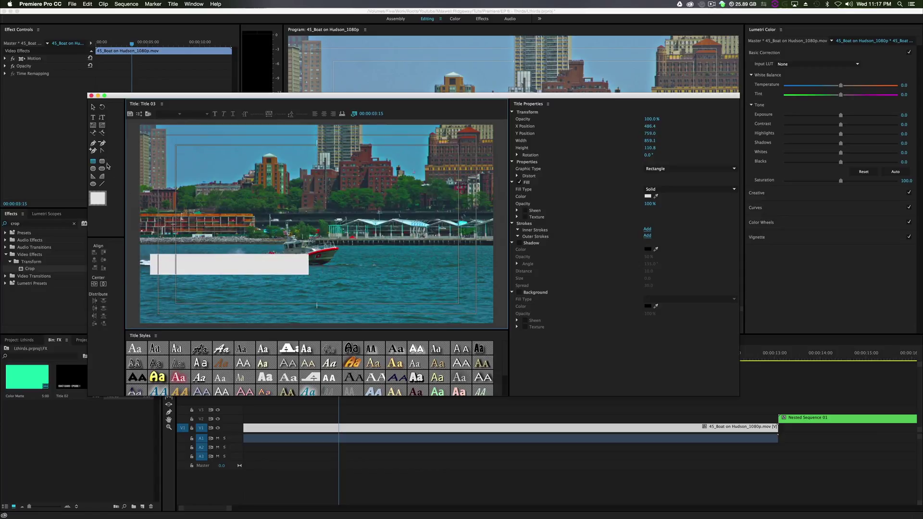
Start a text object on the white rectangle and set its fill color to turquoise green 1AC9AB.
{"action": "left_click", "coordinate": [93, 118]}
{"action": "left_click", "coordinate": [160, 267]}
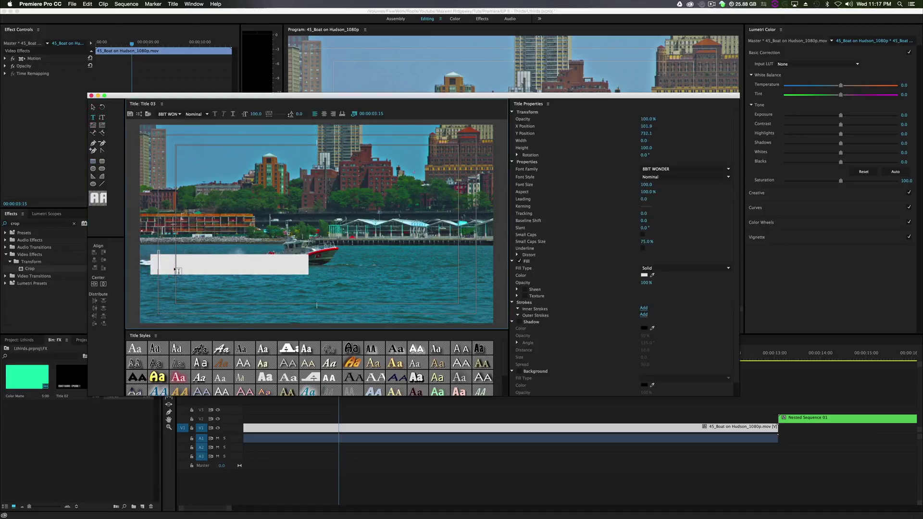
{"action": "left_click", "coordinate": [644, 276]}
{"action": "left_click_drag", "start_coordinate": [480, 191], "coordinate": [480, 173]}
{"action": "left_click", "coordinate": [463, 202]}
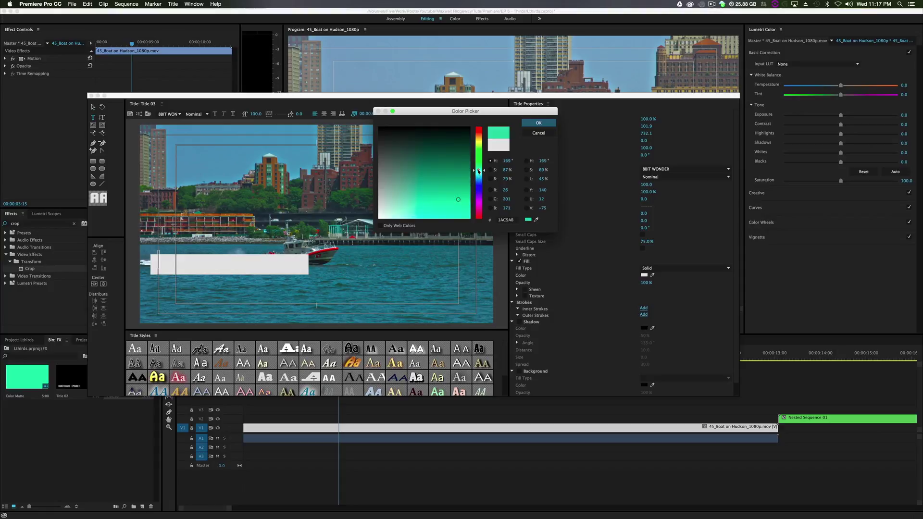
{"action": "left_click", "coordinate": [530, 123]}
Enter placeholder text on the rectangle and set its font to Bebas Neue Bold.
{"action": "key", "text": "shift+a"}
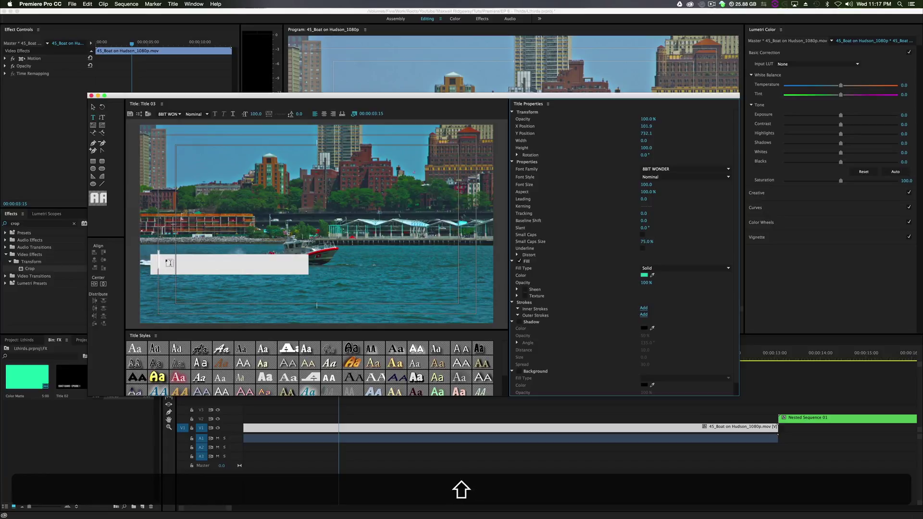
{"action": "type", "text": "df"}
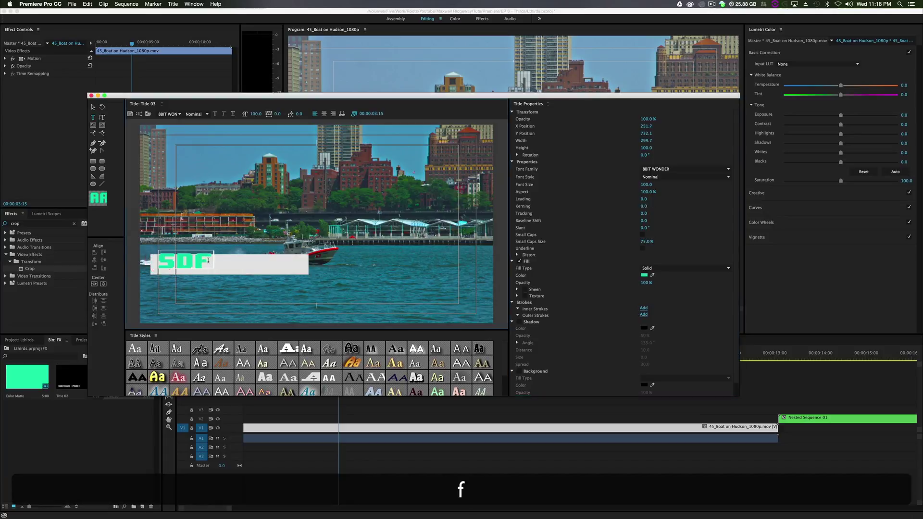
{"action": "left_click", "coordinate": [643, 169]}
{"action": "type", "text": "bas Neue"}
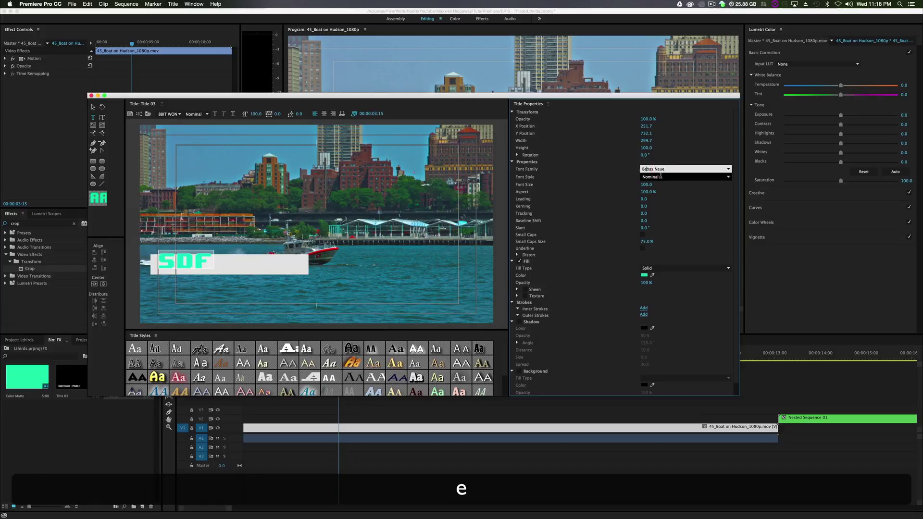
{"action": "left_click", "coordinate": [728, 177]}
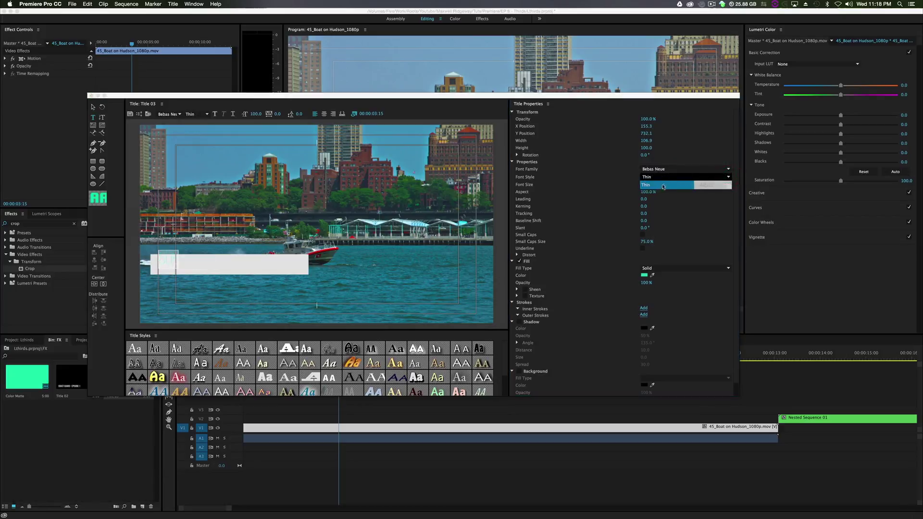
{"action": "left_click", "coordinate": [650, 187]}
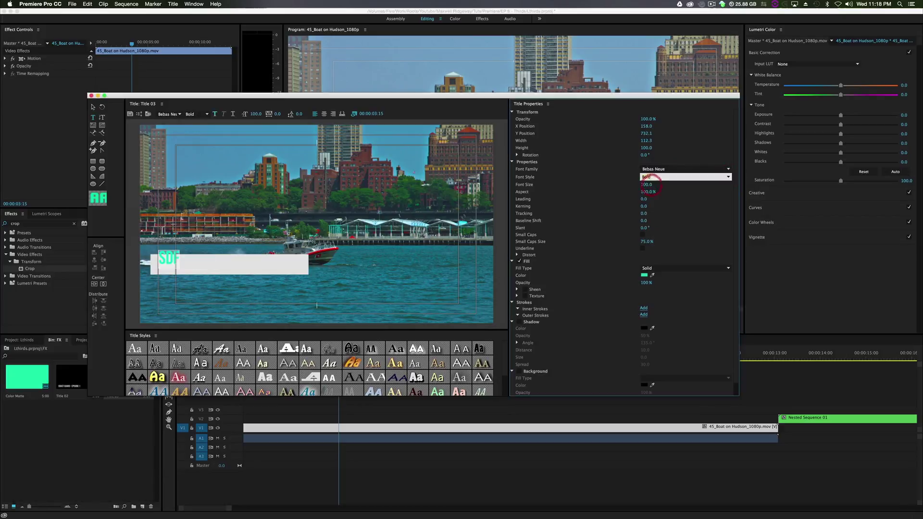
Replace the placeholder with COAST GUARD, shift the white strip down to the frame's left edge, and align the text to the strip's right end.
{"action": "left_click_drag", "start_coordinate": [175, 258], "coordinate": [151, 257]}
{"action": "type", "text": "COAST GUAR"}
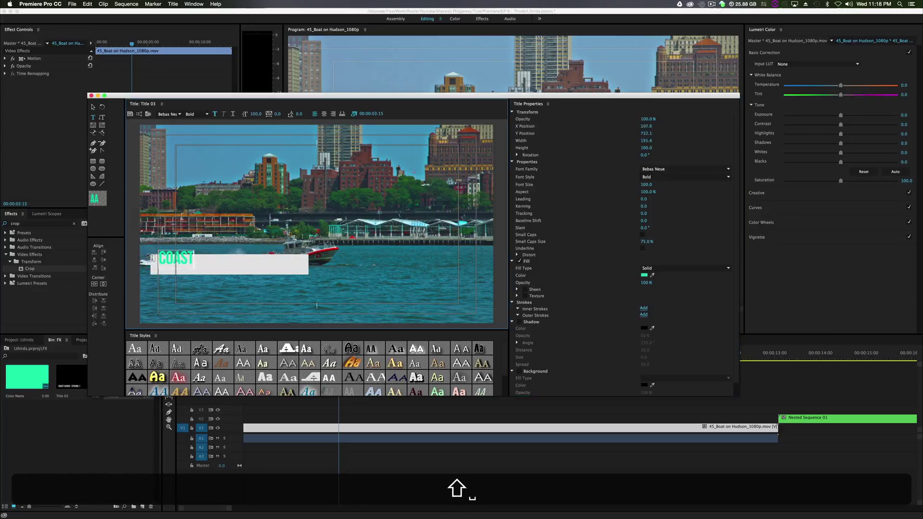
{"action": "left_click", "coordinate": [92, 106]}
{"action": "left_click_drag", "start_coordinate": [200, 257], "coordinate": [274, 276]}
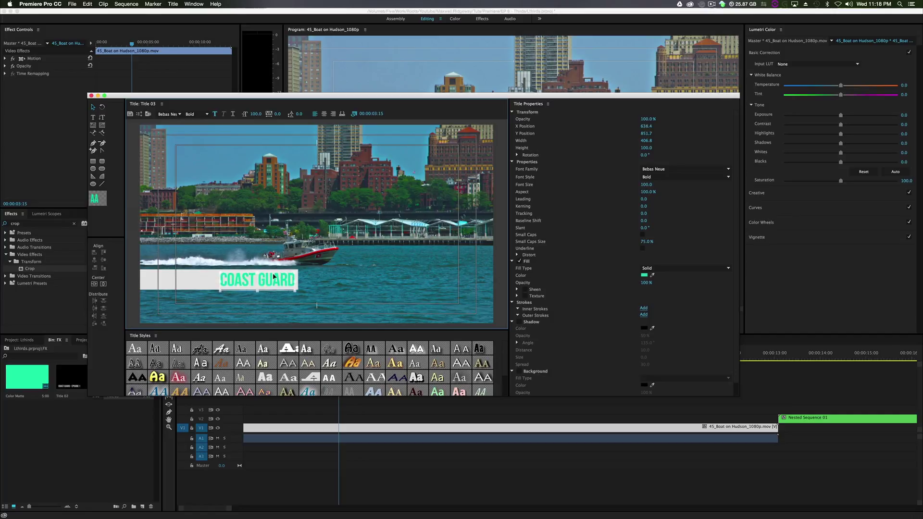
Close the title editor, place Title 03 on V2 at 00:00:03:15, and play back the static strip over the footage.
{"action": "left_click", "coordinate": [92, 96]}
{"action": "left_click_drag", "start_coordinate": [126, 378], "coordinate": [345, 418]}
{"action": "key", "text": "space"}
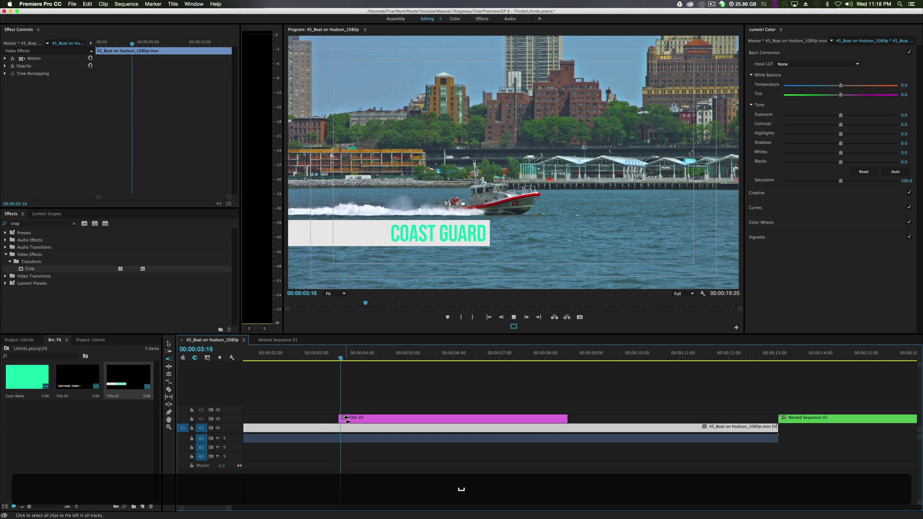
{"action": "key", "text": "space"}
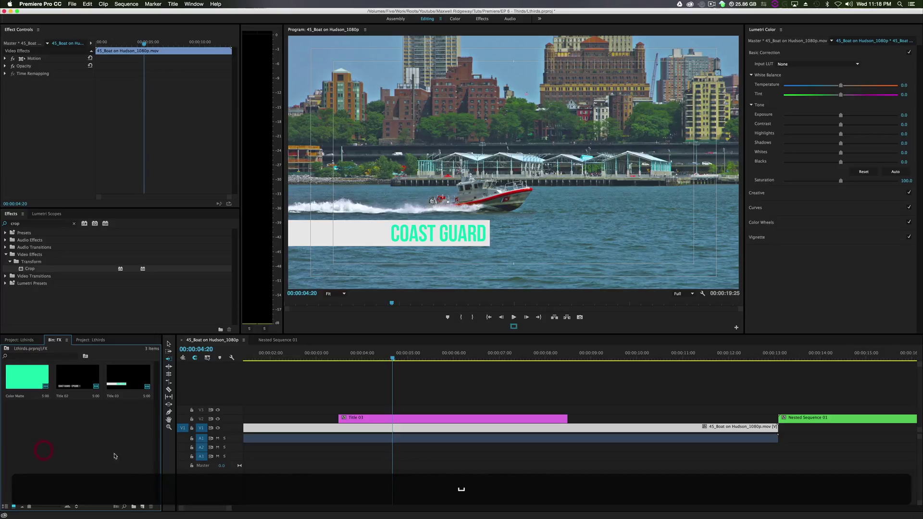
Create another title with default settings and draw a rectangle about 521 by 144 overlapping the COAST GUARD strip's lower edge.
{"action": "left_click", "coordinate": [143, 507]}
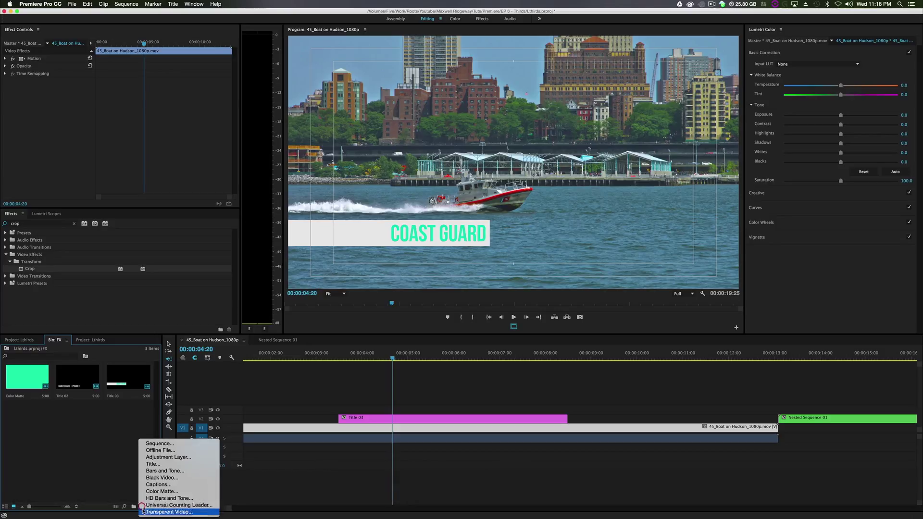
{"action": "left_click", "coordinate": [150, 465]}
{"action": "left_click", "coordinate": [511, 301]}
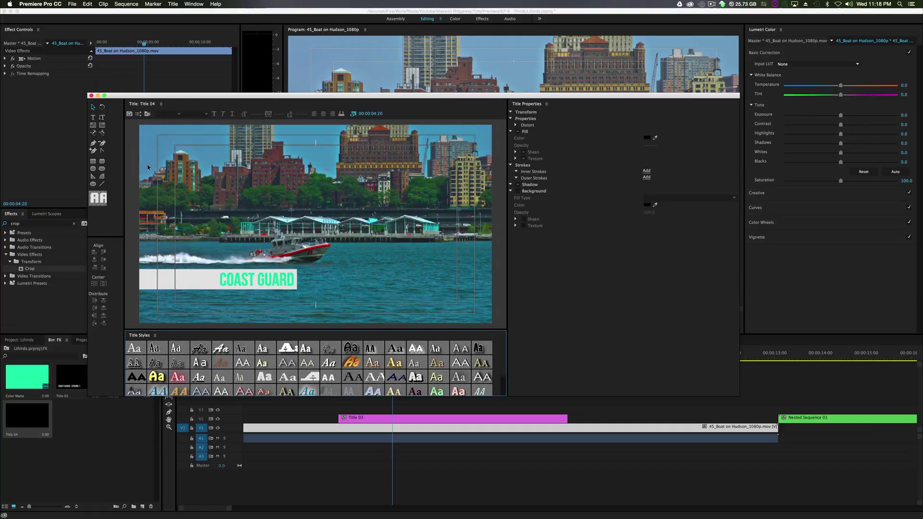
{"action": "left_click", "coordinate": [93, 162]}
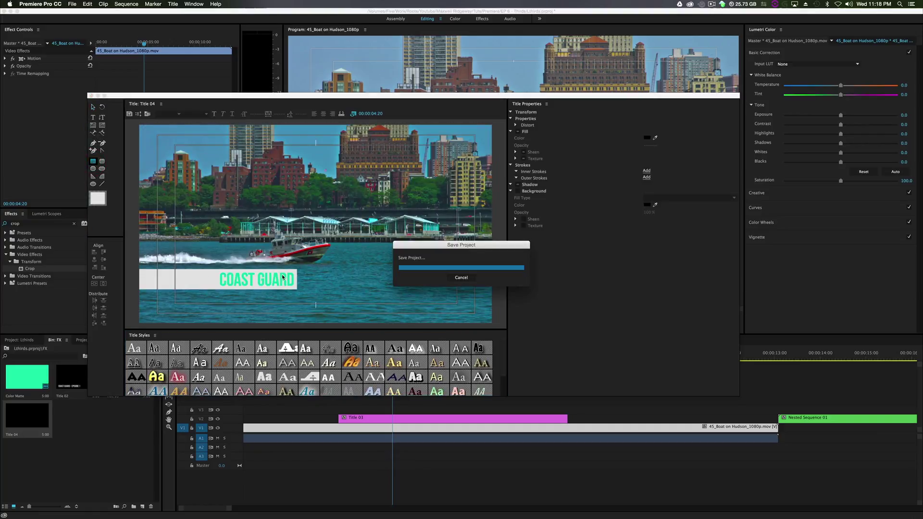
{"action": "left_click_drag", "start_coordinate": [182, 282], "coordinate": [274, 307]}
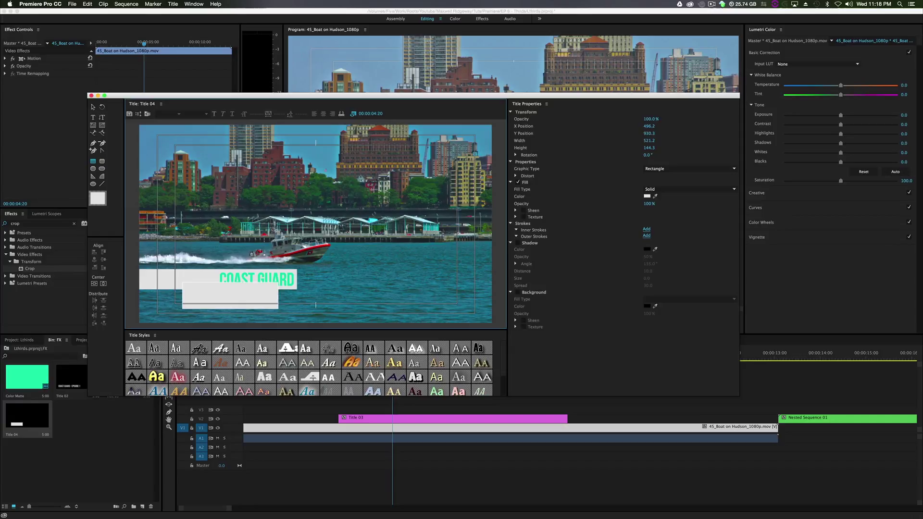
Set the new rectangle's fill color to orange.
{"action": "left_click", "coordinate": [648, 198]}
{"action": "left_click_drag", "start_coordinate": [480, 165], "coordinate": [480, 137]}
{"action": "left_click", "coordinate": [460, 209]}
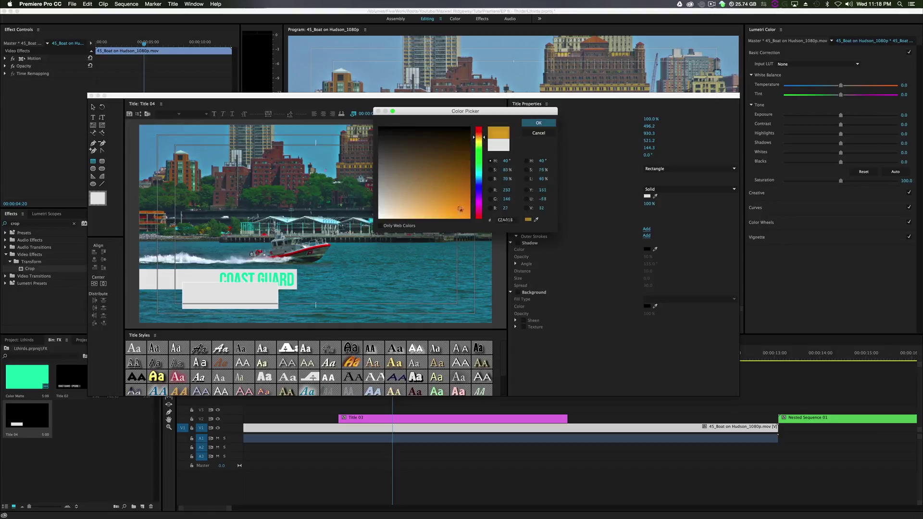
{"action": "left_click", "coordinate": [535, 123]}
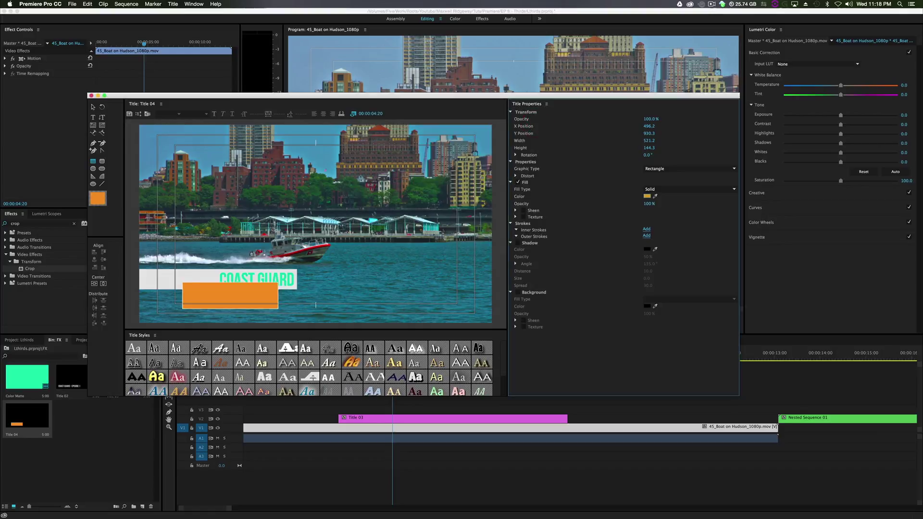
Start a text object on the orange box using Bebas Neue, Regular style, and set its fill color to white.
{"action": "left_click", "coordinate": [93, 117]}
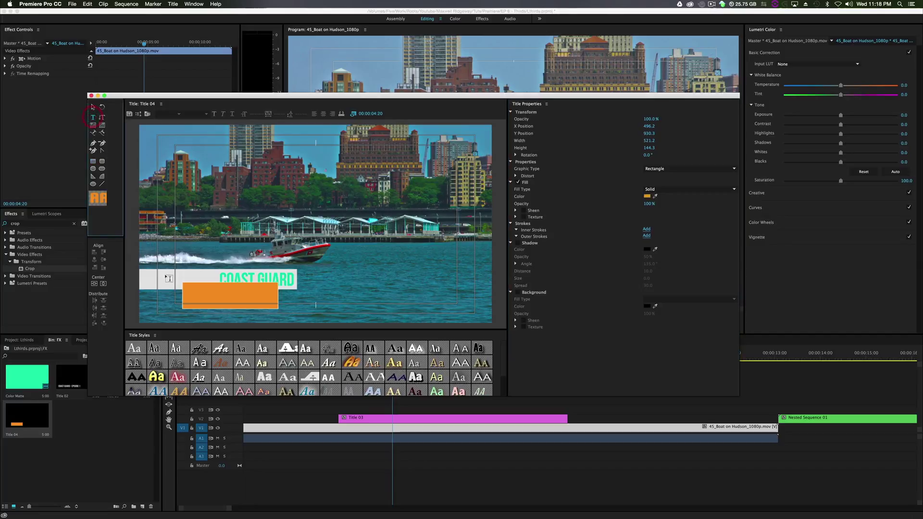
{"action": "left_click", "coordinate": [190, 300]}
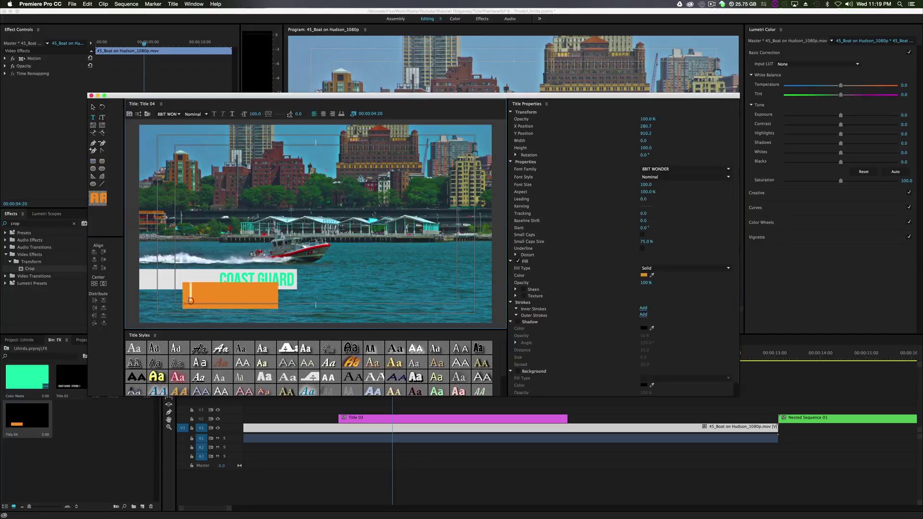
{"action": "left_click", "coordinate": [663, 172]}
{"action": "type", "text": "b"}
{"action": "left_click", "coordinate": [728, 177]}
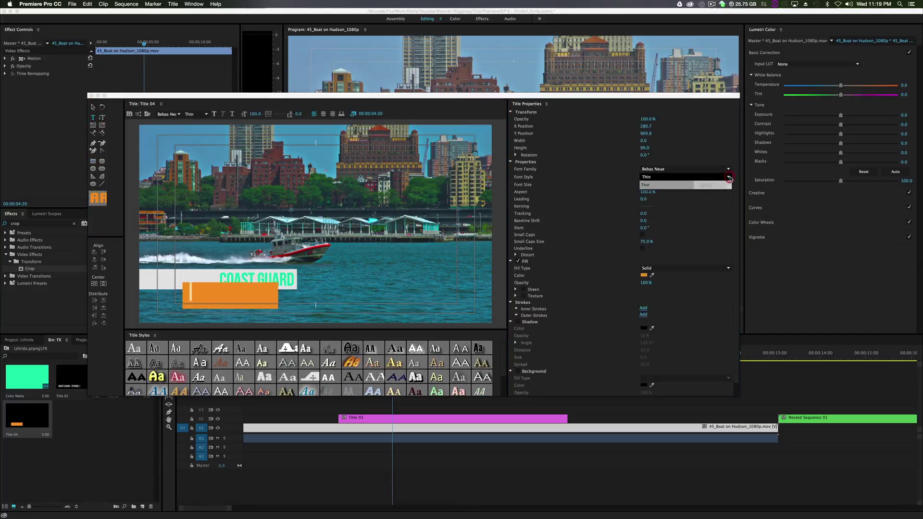
{"action": "left_click", "coordinate": [665, 211]}
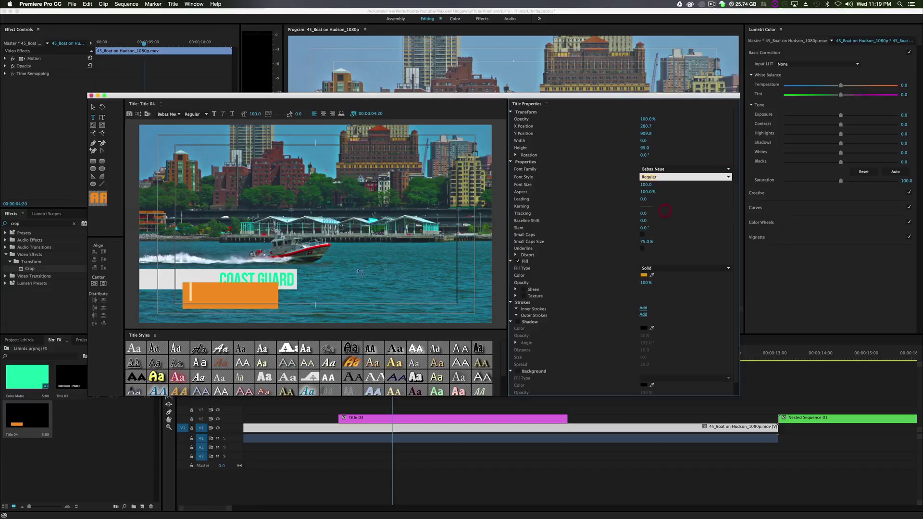
{"action": "left_click", "coordinate": [644, 277]}
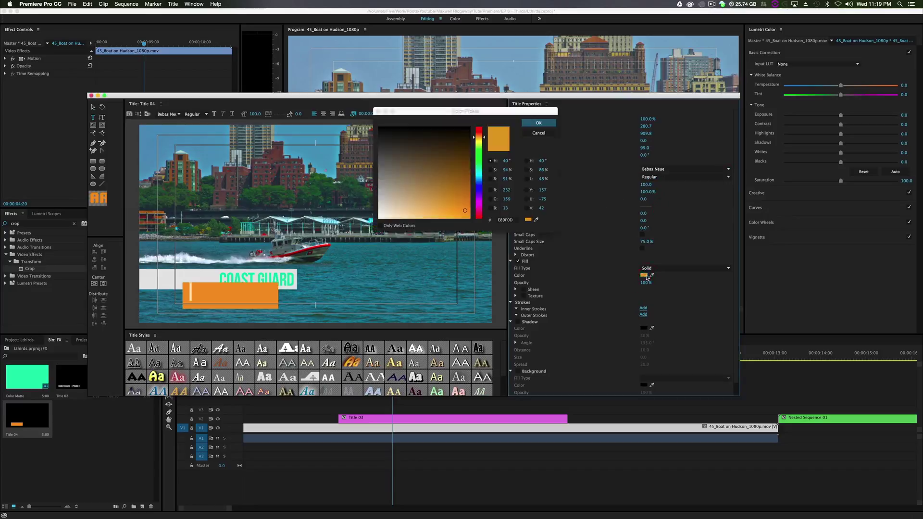
{"action": "left_click", "coordinate": [535, 126]}
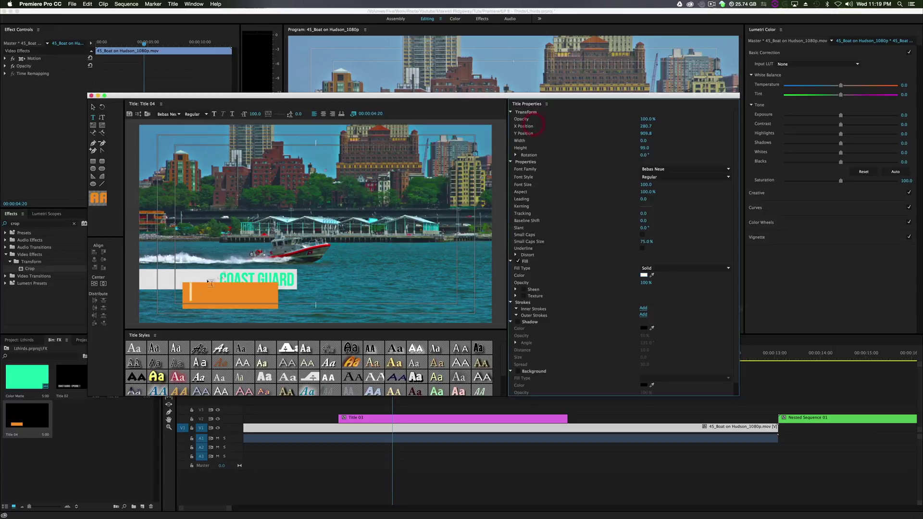
Enter EPISODE 1 as the text on the orange box.
{"action": "key", "text": "e"}
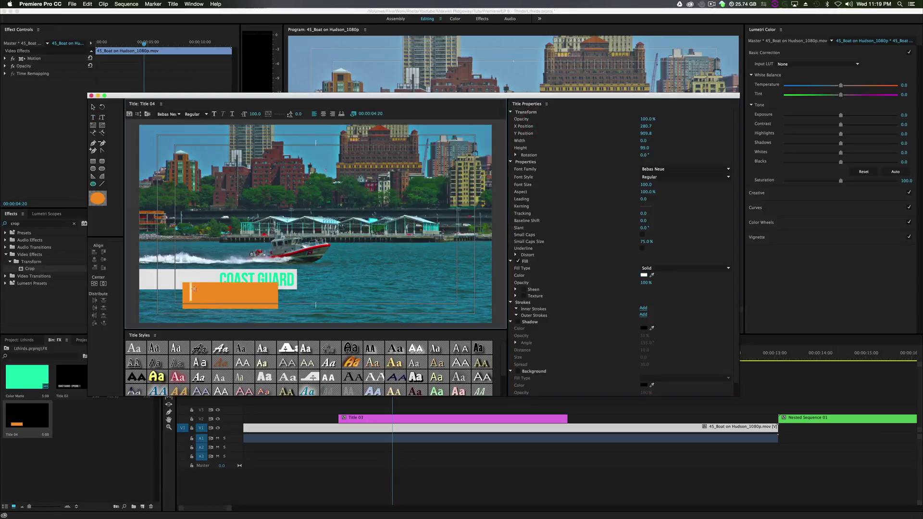
{"action": "type", "text": "e"}
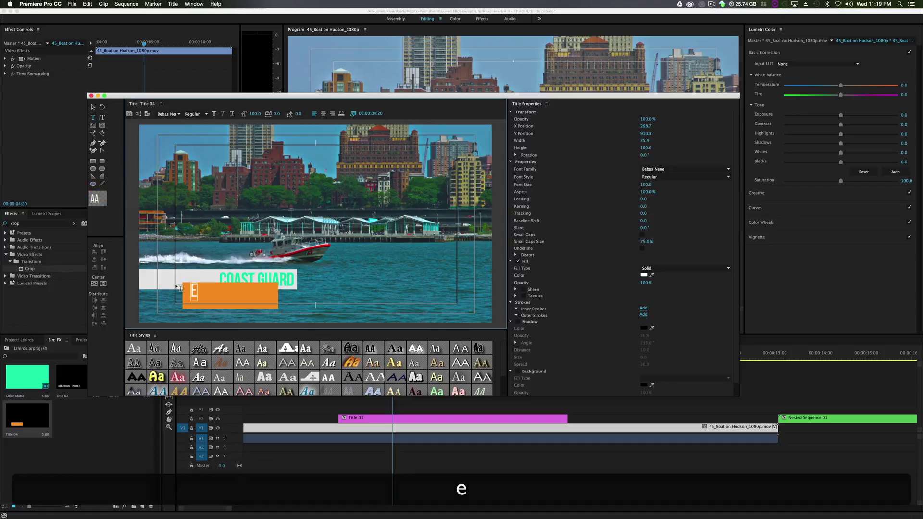
{"action": "type", "text": "pisode "}
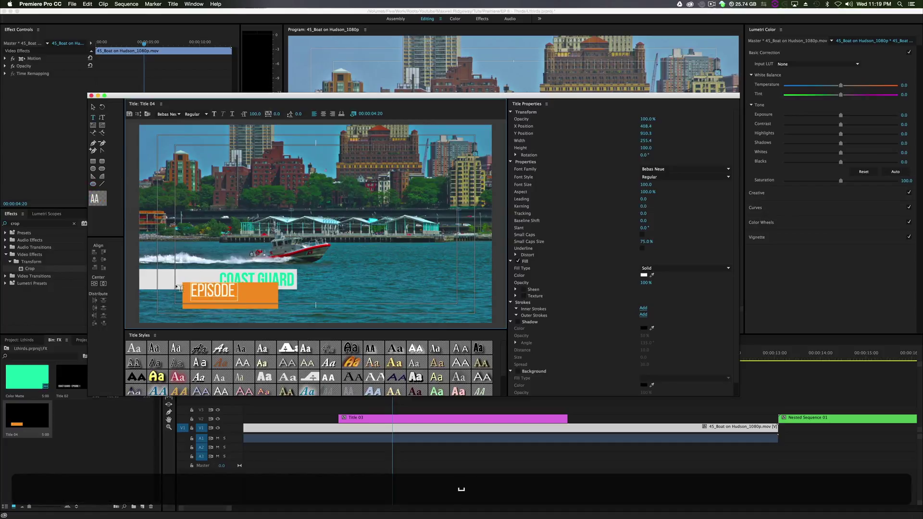
{"action": "type", "text": "1"}
{"action": "key", "text": "BackSpace"}
{"action": "type", "text": "one"}
{"action": "key", "text": "BackSpace"}
{"action": "key", "text": "BackSpace"}
{"action": "key", "text": "BackSpace"}
{"action": "key", "text": "BackSpace"}
{"action": "type", "text": "1"}
Move EPISODE 1 to the orange box's lower left, narrow the box to about 325 wide around it, and close the title editor.
{"action": "left_click", "coordinate": [94, 108]}
{"action": "mouse_move", "coordinate": [226, 293]}
{"action": "left_mouse_down"}
{"action": "mouse_move", "coordinate": [239, 300]}
{"action": "mouse_move", "coordinate": [222, 301]}
{"action": "left_mouse_up"}
{"action": "left_click", "coordinate": [255, 300]}
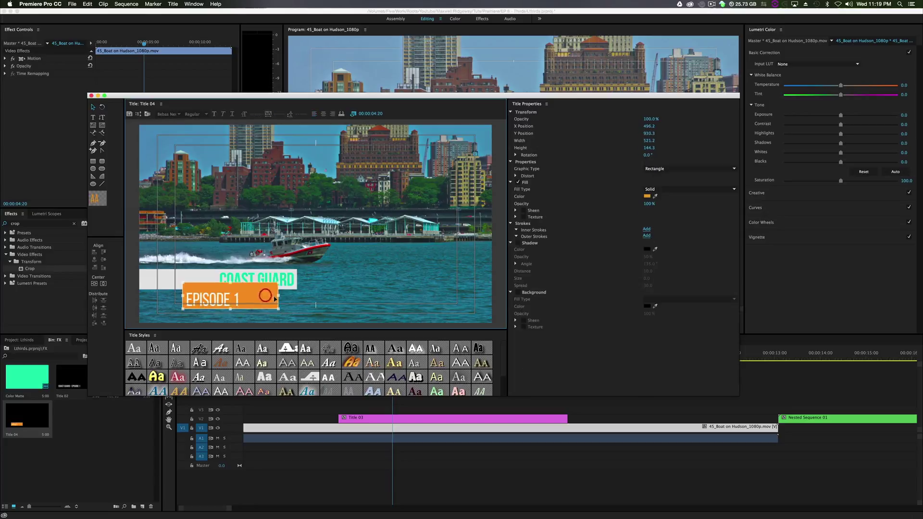
{"action": "left_click_drag", "start_coordinate": [279, 299], "coordinate": [242, 299]}
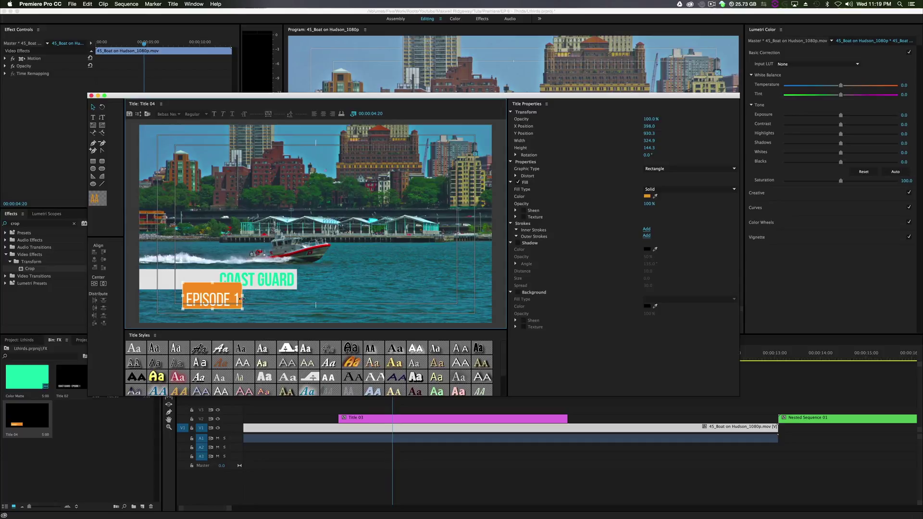
{"action": "left_click", "coordinate": [91, 96]}
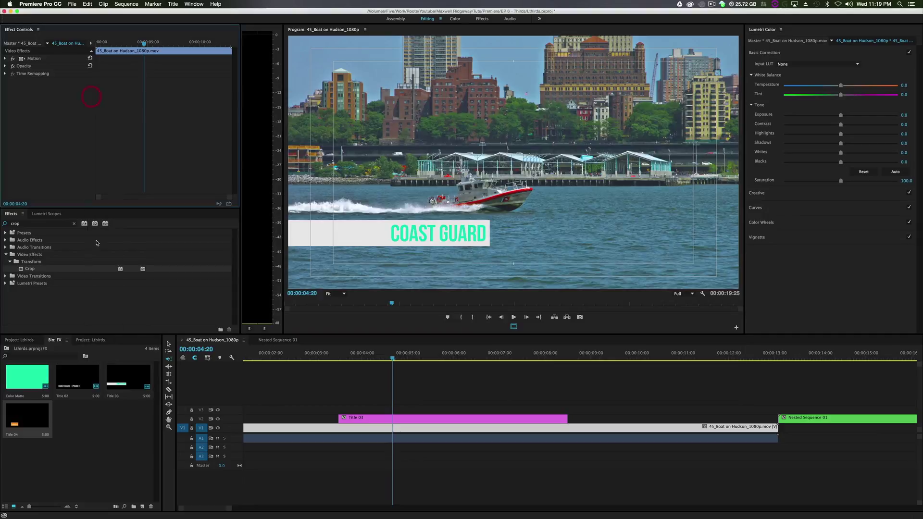
Move Title 03 up to V3 and place Title 04 beneath it on V2, starting at the same point.
{"action": "left_click", "coordinate": [89, 420]}
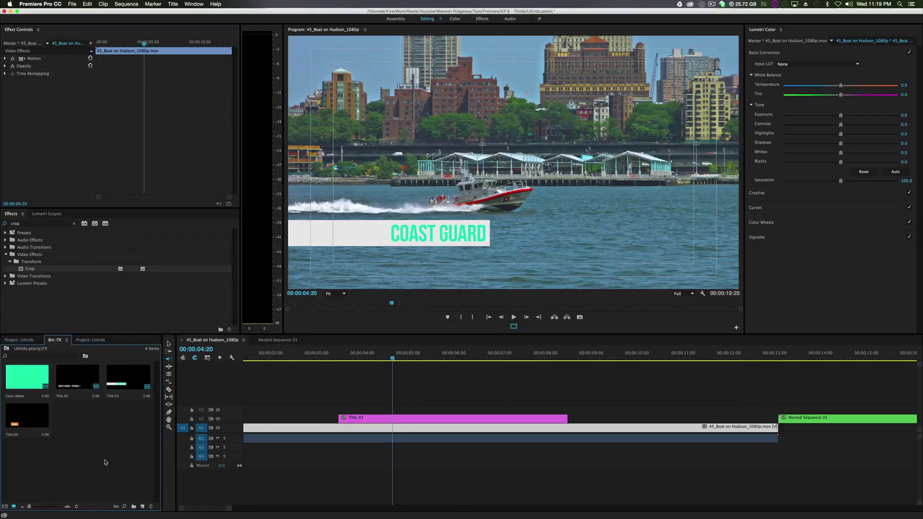
{"action": "key", "text": "v"}
{"action": "left_click", "coordinate": [376, 418]}
{"action": "left_click_drag", "start_coordinate": [376, 418], "coordinate": [378, 412]}
{"action": "left_click_drag", "start_coordinate": [27, 416], "coordinate": [344, 417]}
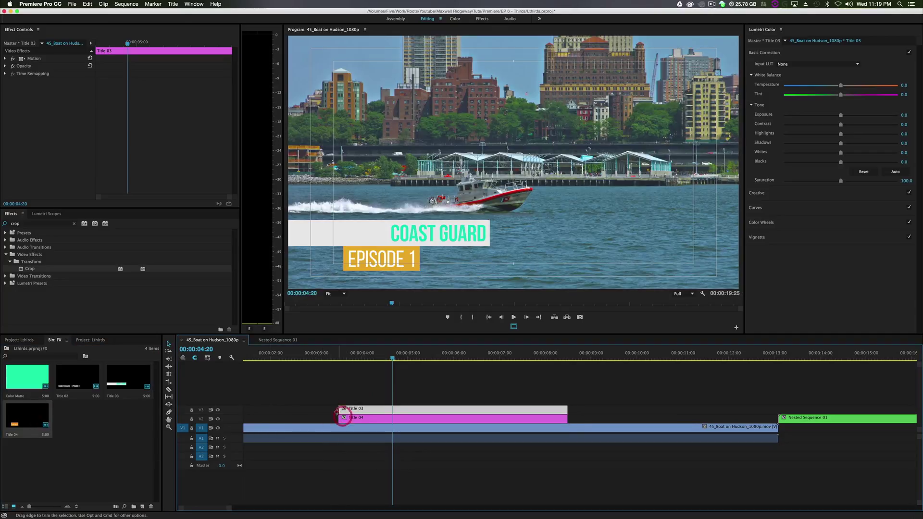
Set Title 04's Position to 755, 533 so the EPISODE 1 box sits just below the strip near the left frame edge.
{"action": "left_click", "coordinate": [423, 418]}
{"action": "left_click", "coordinate": [5, 59]}
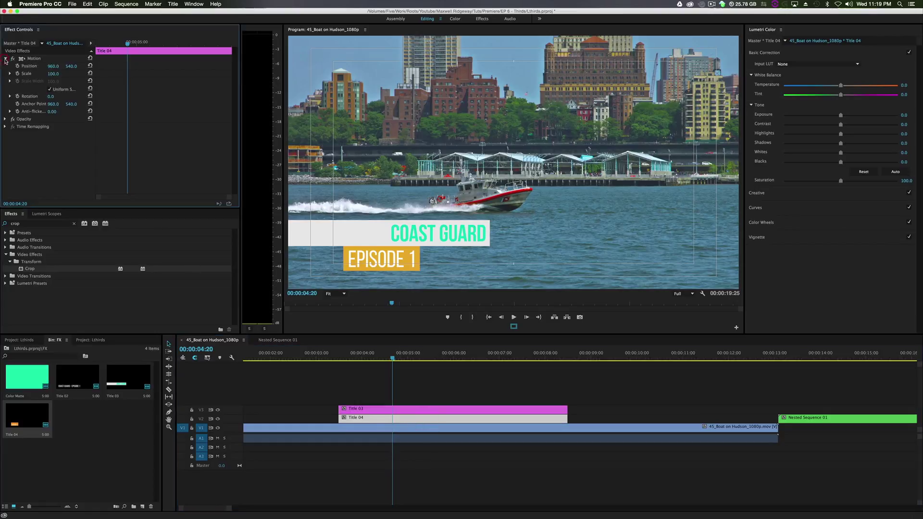
{"action": "left_click_drag", "start_coordinate": [55, 66], "coordinate": [6, 66]}
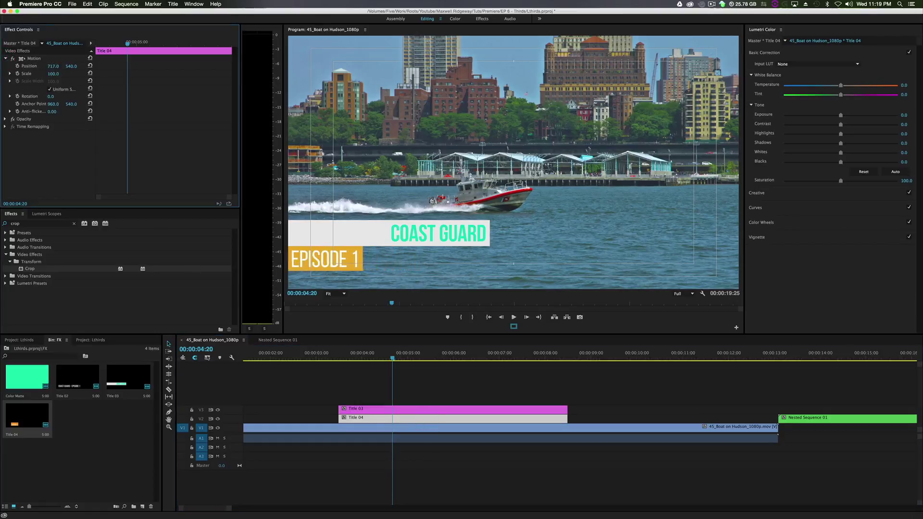
{"action": "mouse_move", "coordinate": [71, 65]}
{"action": "left_mouse_down"}
{"action": "mouse_move", "coordinate": [57, 65]}
{"action": "mouse_move", "coordinate": [72, 66]}
{"action": "left_mouse_up"}
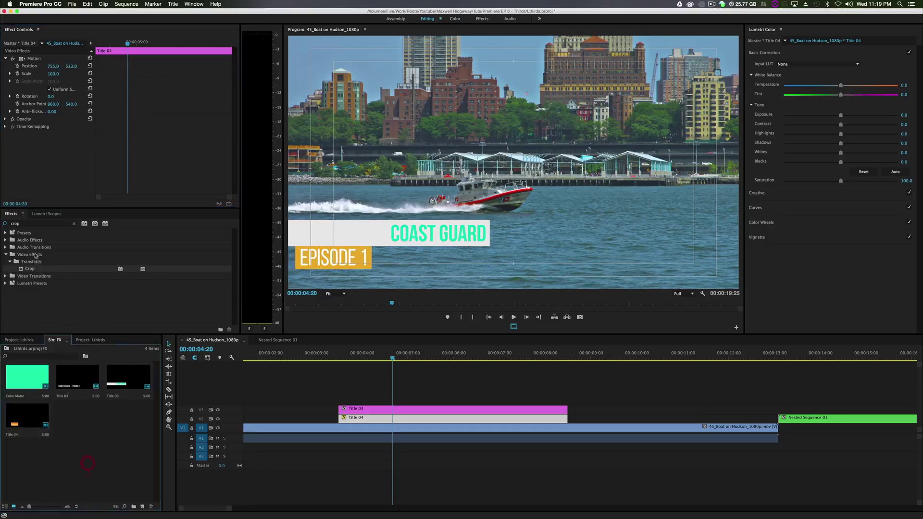
Apply the Drop Shadow effect to Title 03 with Distance 11 and Softness 11.
{"action": "left_click", "coordinate": [39, 224]}
{"action": "type", "text": "drop"}
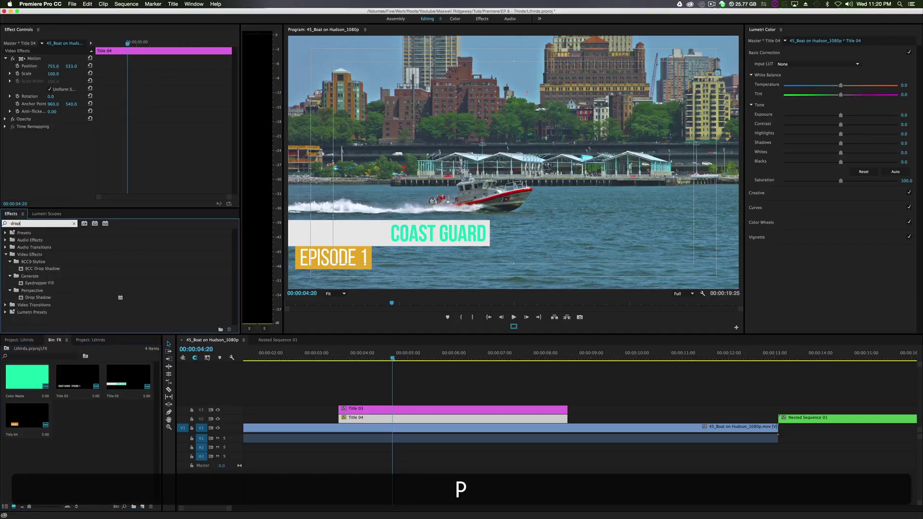
{"action": "left_click_drag", "start_coordinate": [37, 298], "coordinate": [380, 409]}
{"action": "left_click_drag", "start_coordinate": [51, 119], "coordinate": [54, 119]}
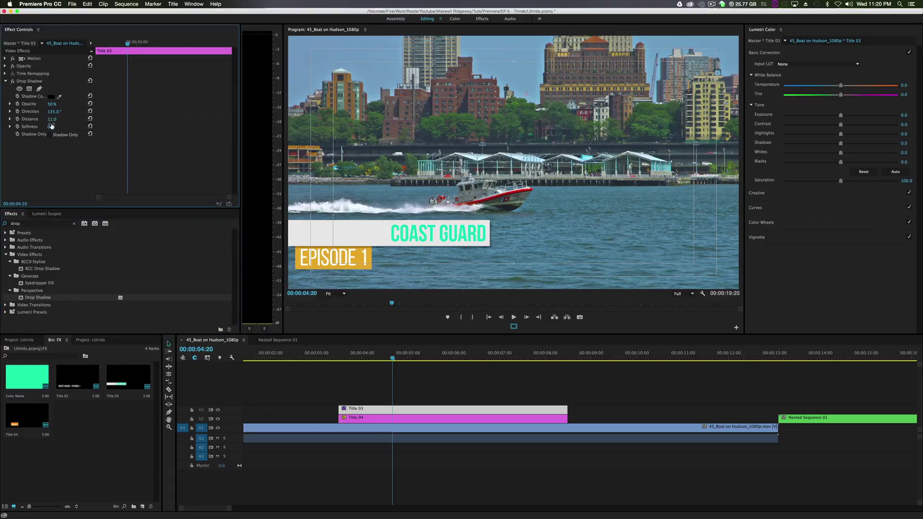
Lower Title 04 to a vertical position of 536 and move the playhead to 00:00:03:26.
{"action": "left_click", "coordinate": [369, 420]}
{"action": "left_click_drag", "start_coordinate": [67, 65], "coordinate": [70, 66]}
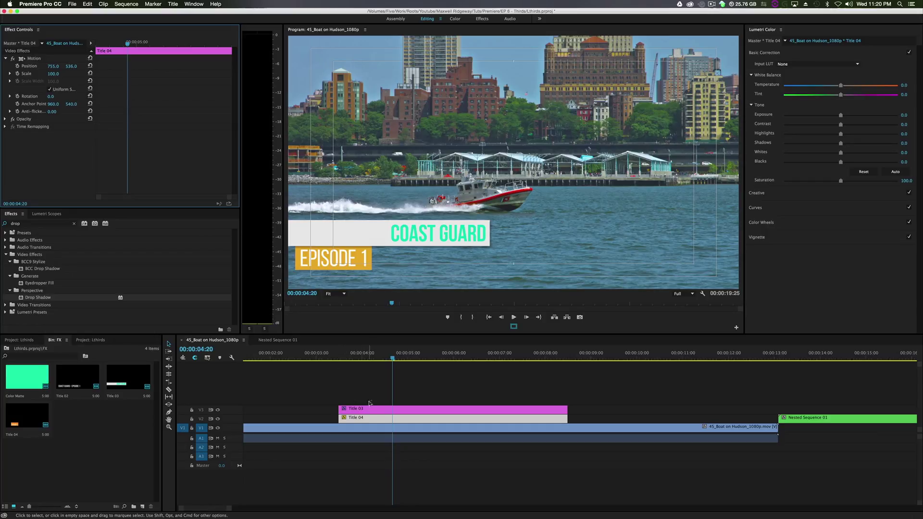
{"action": "left_click", "coordinate": [353, 385]}
{"action": "left_click", "coordinate": [357, 358]}
Reopen Title 04, trim the orange box from above to about 103 high, and set the clip's vertical position to 534.
{"action": "left_click", "coordinate": [369, 417]}
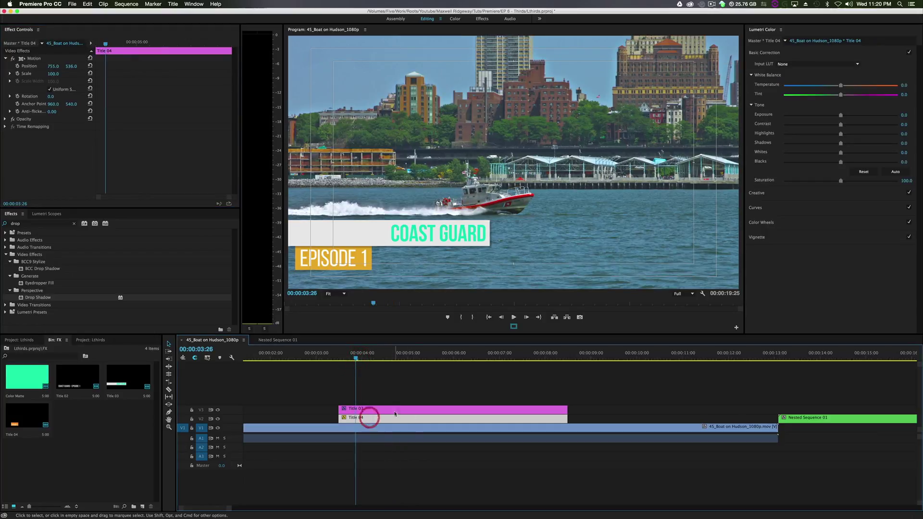
{"action": "double_click", "coordinate": [370, 421]}
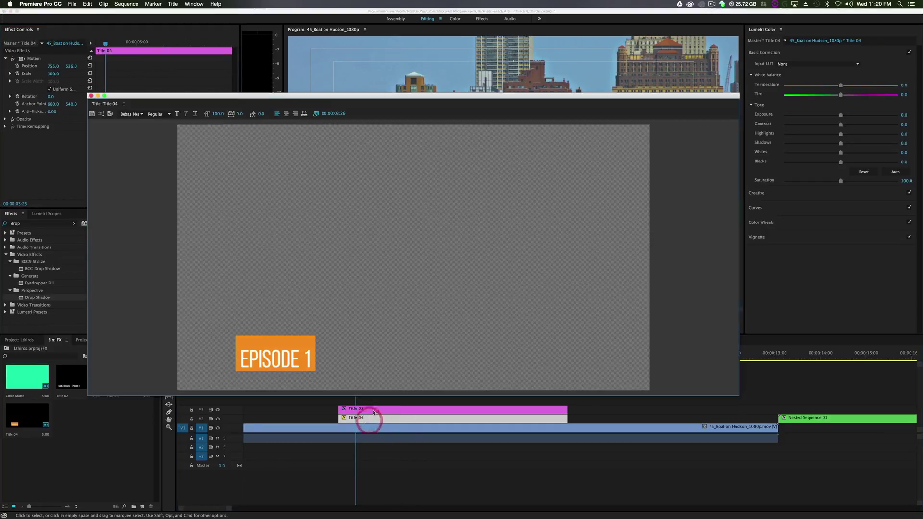
{"action": "left_click", "coordinate": [219, 286]}
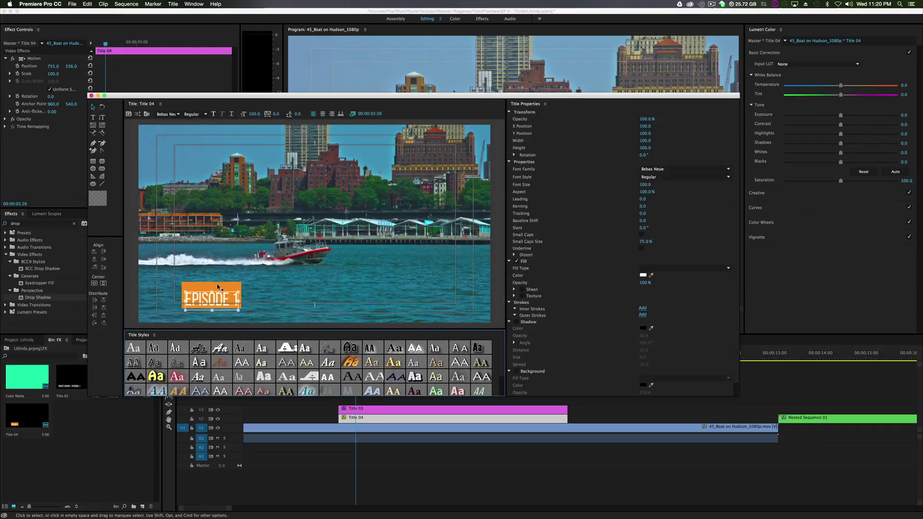
{"action": "left_click_drag", "start_coordinate": [211, 281], "coordinate": [212, 287]}
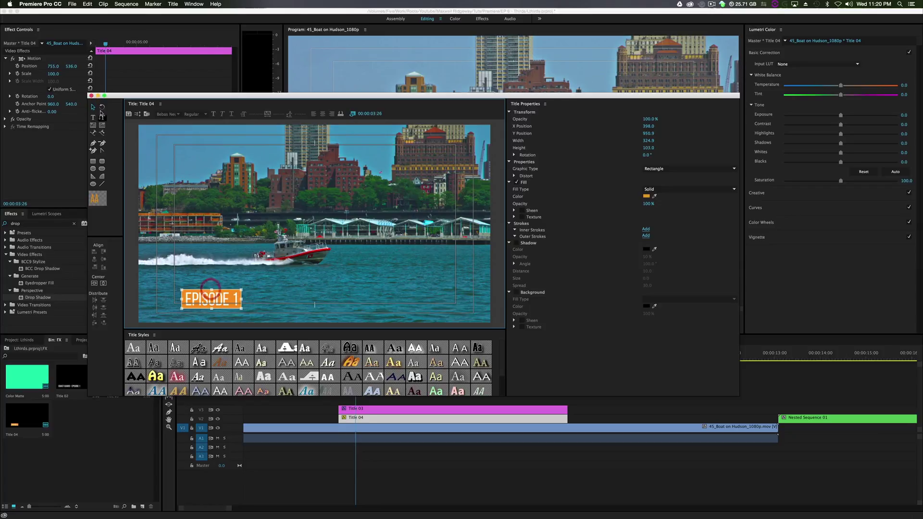
{"action": "left_click", "coordinate": [92, 96]}
{"action": "left_click", "coordinate": [362, 418]}
{"action": "mouse_move", "coordinate": [72, 65]}
{"action": "left_mouse_down"}
{"action": "mouse_move", "coordinate": [25, 66]}
{"action": "mouse_move", "coordinate": [84, 66]}
{"action": "mouse_move", "coordinate": [75, 66]}
{"action": "left_mouse_up"}
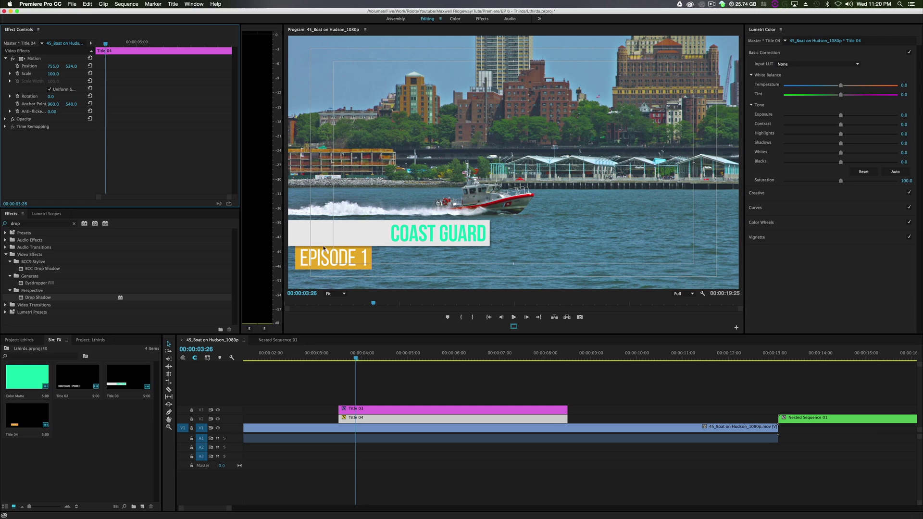
Set a Position keyframe on Title 03 at 00:00:05:10 with the strip at 960, 540.
{"action": "left_click_drag", "start_coordinate": [356, 357], "coordinate": [420, 387]}
{"action": "left_click", "coordinate": [423, 409]}
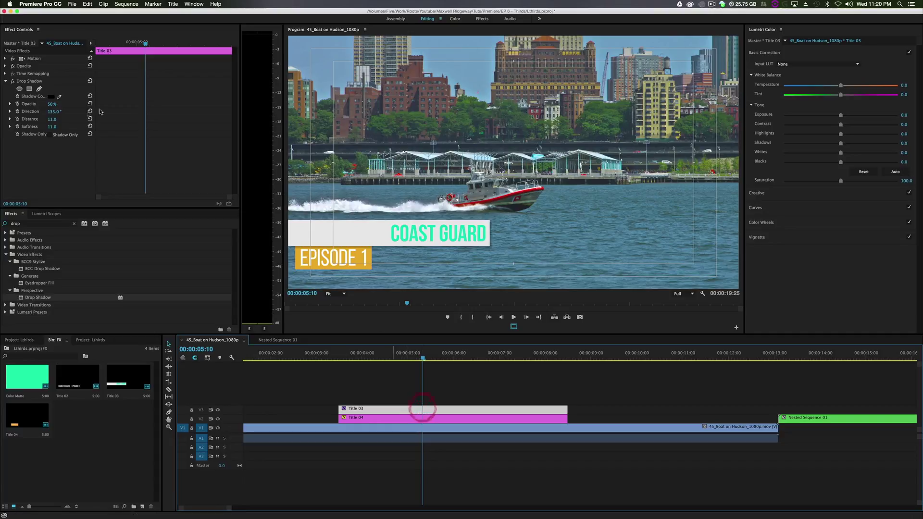
{"action": "left_click", "coordinate": [5, 58]}
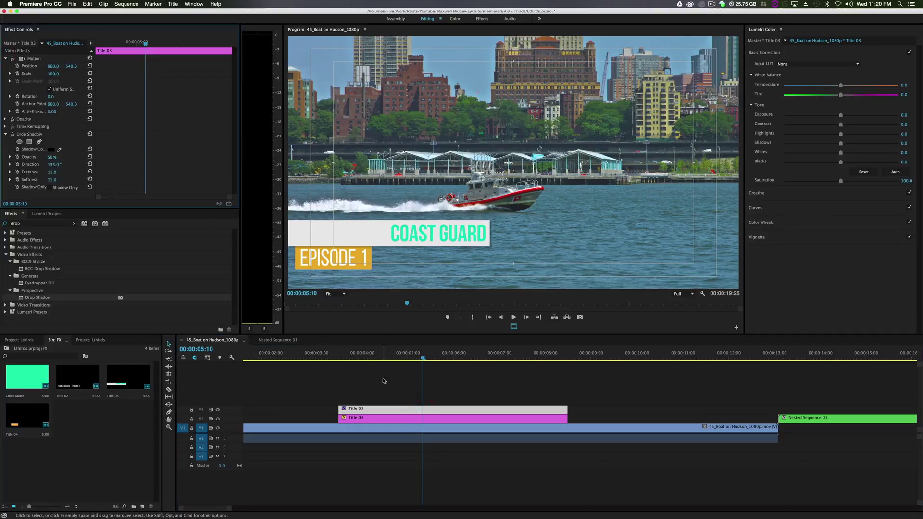
{"action": "left_click", "coordinate": [5, 58]}
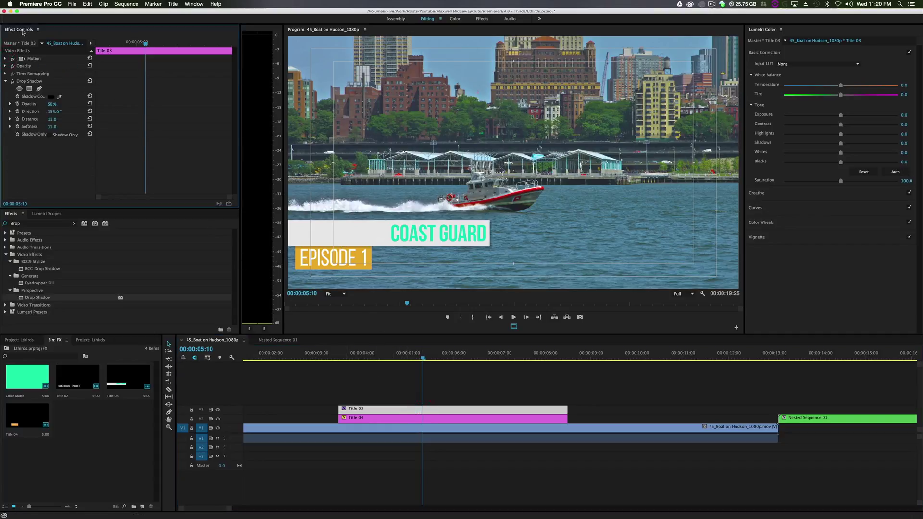
{"action": "left_click", "coordinate": [5, 58]}
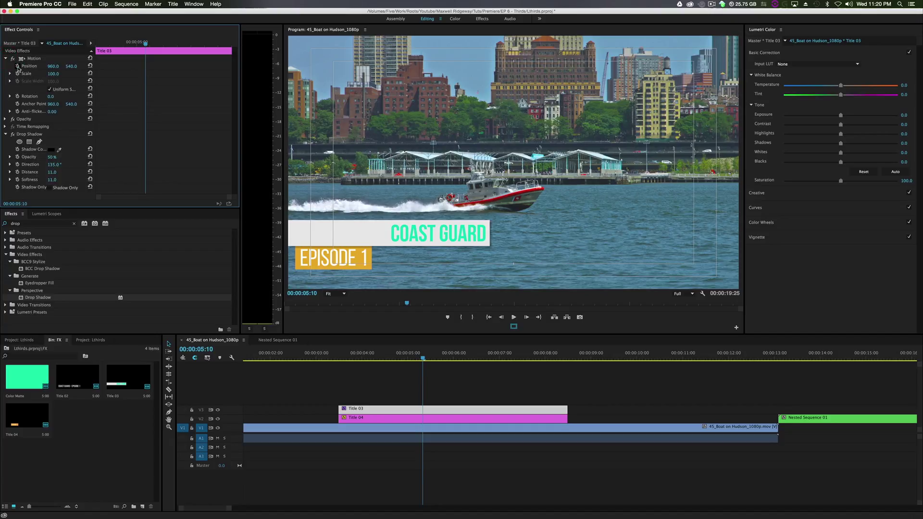
At 00:00:03:15, set Title 03's horizontal Position to 87 so the strip starts beyond the left frame edge.
{"action": "left_click_drag", "start_coordinate": [422, 360], "coordinate": [340, 385]}
{"action": "left_click", "coordinate": [340, 386]}
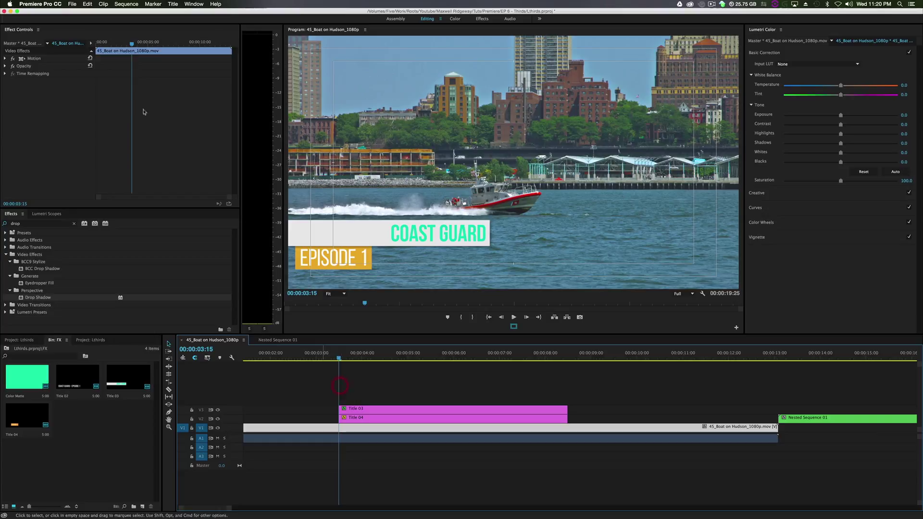
{"action": "key", "text": "super+z"}
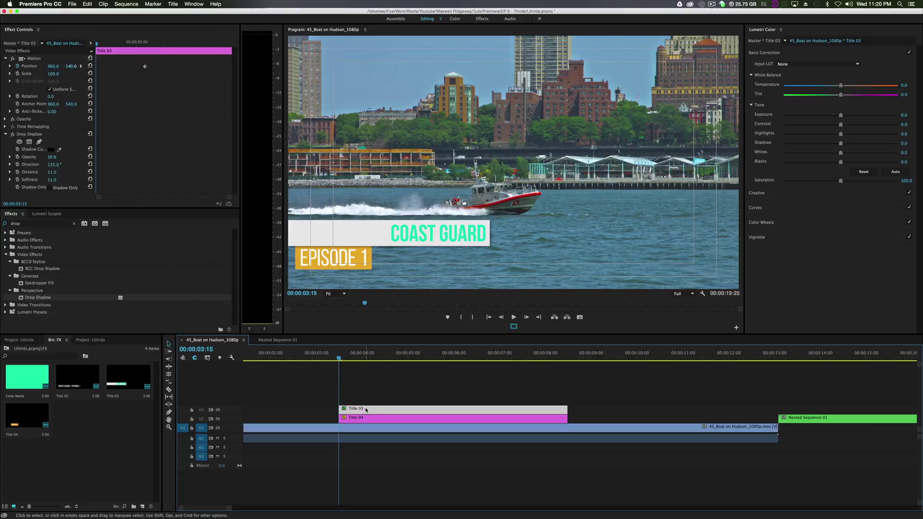
{"action": "left_click_drag", "start_coordinate": [53, 66], "coordinate": [18, 66]}
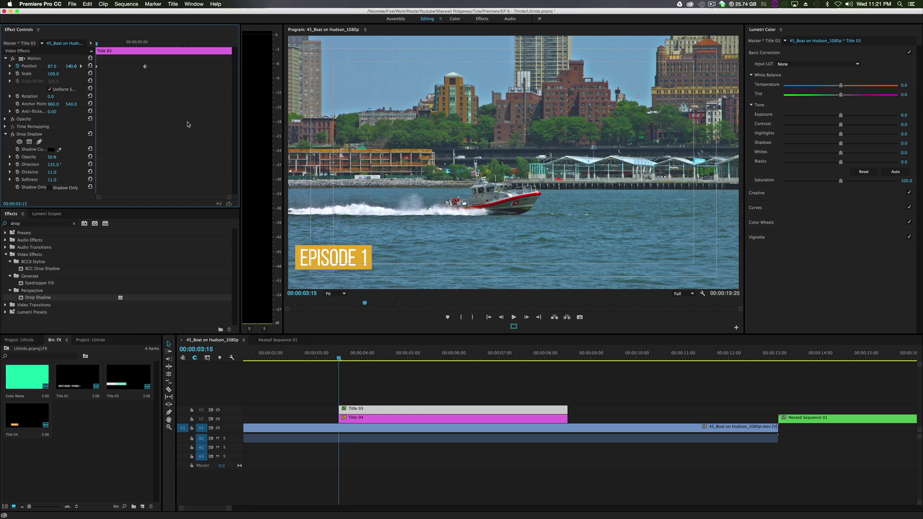
Play back the COAST GUARD strip's slide-in and review an in-between frame at 00:00:04:03.
{"action": "key", "text": "space"}
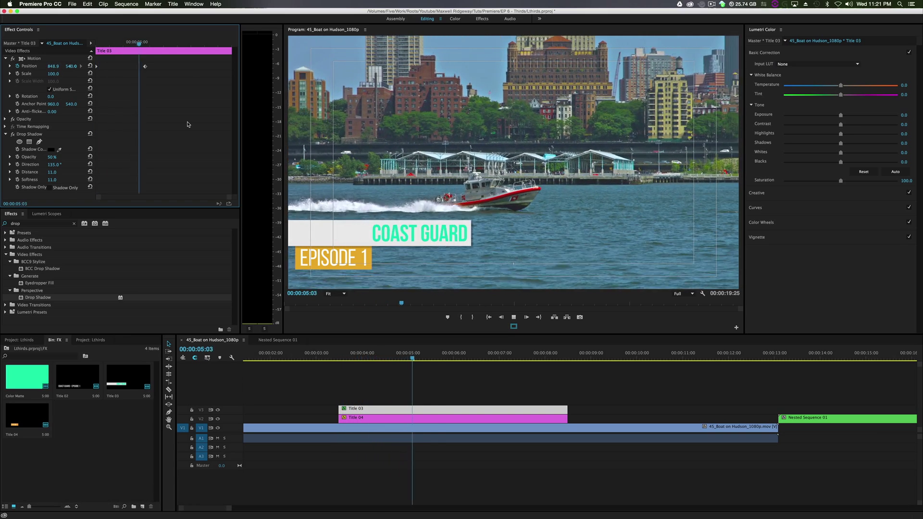
{"action": "key", "text": "space"}
{"action": "left_click", "coordinate": [380, 360]}
{"action": "left_click", "coordinate": [366, 361]}
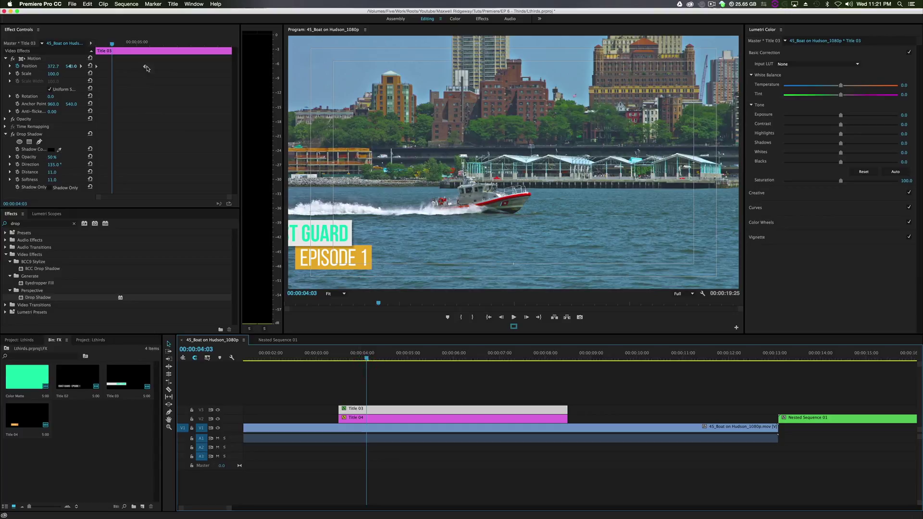
Apply Ease In to Title 03's end Position keyframe and Ease Out to its start keyframe, and play back the slide.
{"action": "right_click", "coordinate": [145, 67]}
{"action": "mouse_move", "coordinate": [178, 129]}
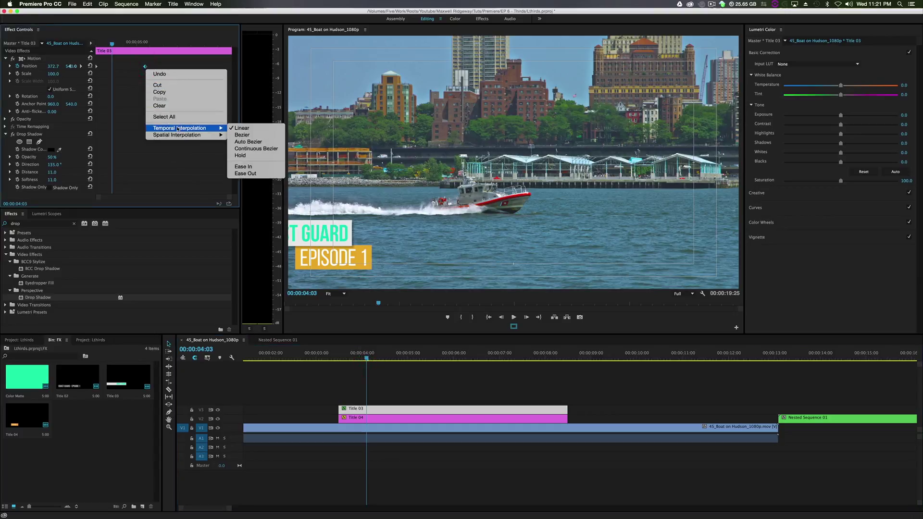
{"action": "left_click", "coordinate": [243, 166]}
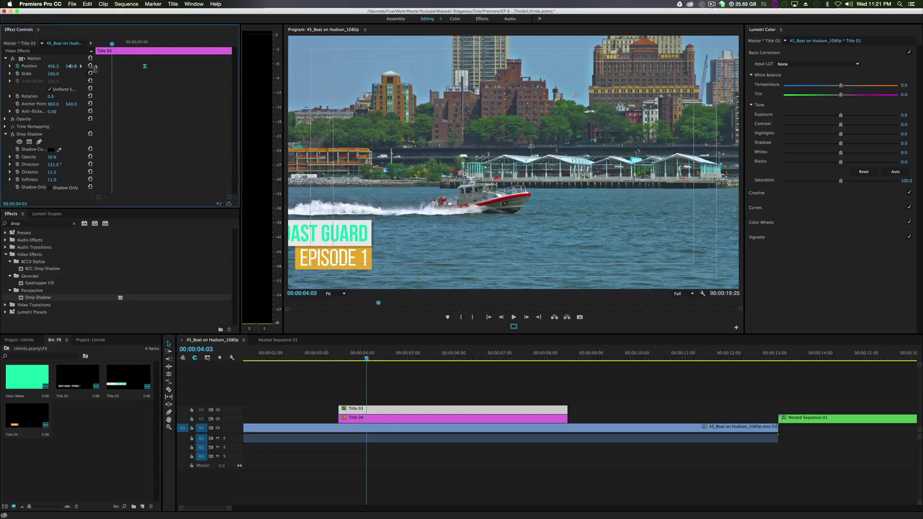
{"action": "right_click", "coordinate": [96, 70]}
{"action": "mouse_move", "coordinate": [144, 128]}
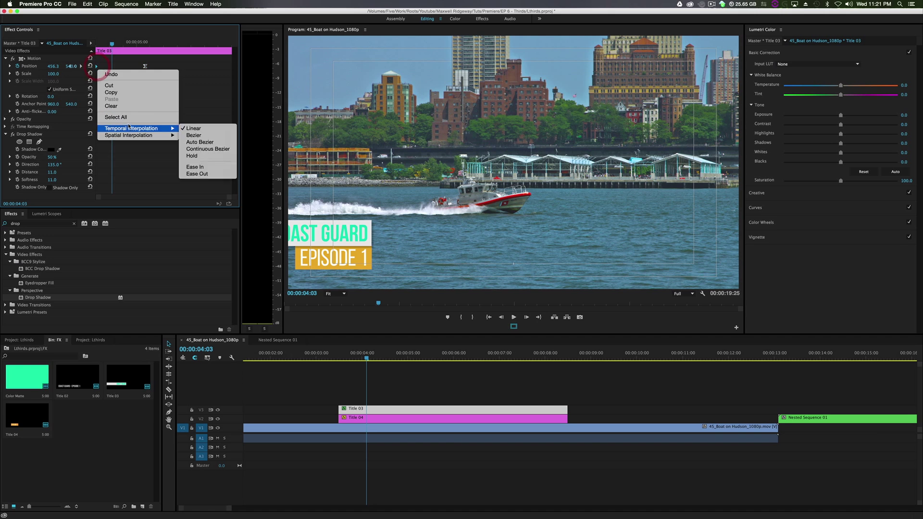
{"action": "left_click", "coordinate": [206, 174]}
{"action": "left_click", "coordinate": [332, 356]}
{"action": "key", "text": "space"}
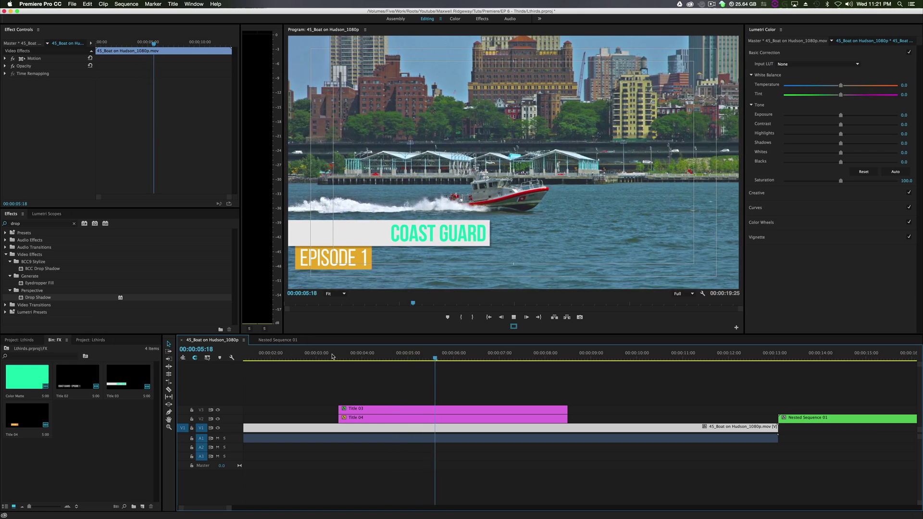
{"action": "key", "text": "space"}
Keyframe Title 04's Position at 00:00:06:04, and at 00:00:05:11 raise its vertical position to about 430, behind the white strip.
{"action": "left_click", "coordinate": [379, 418]}
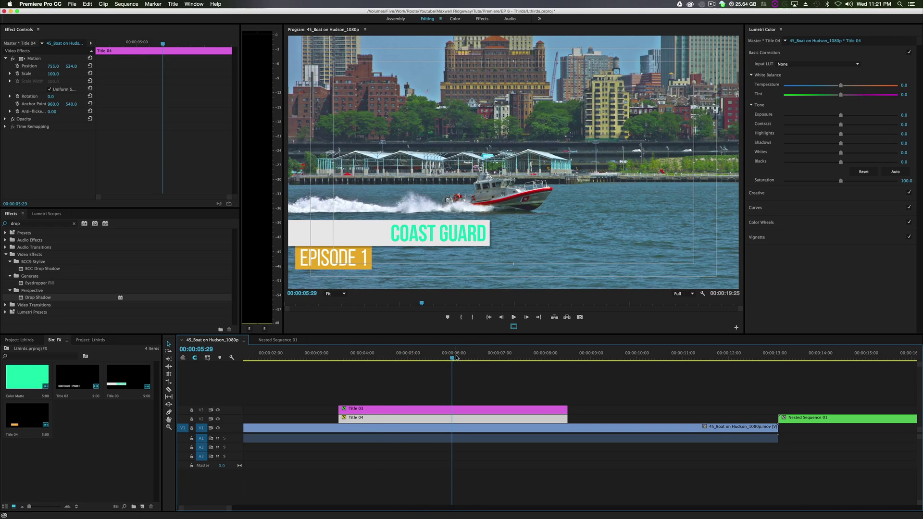
{"action": "left_click_drag", "start_coordinate": [446, 360], "coordinate": [460, 375]}
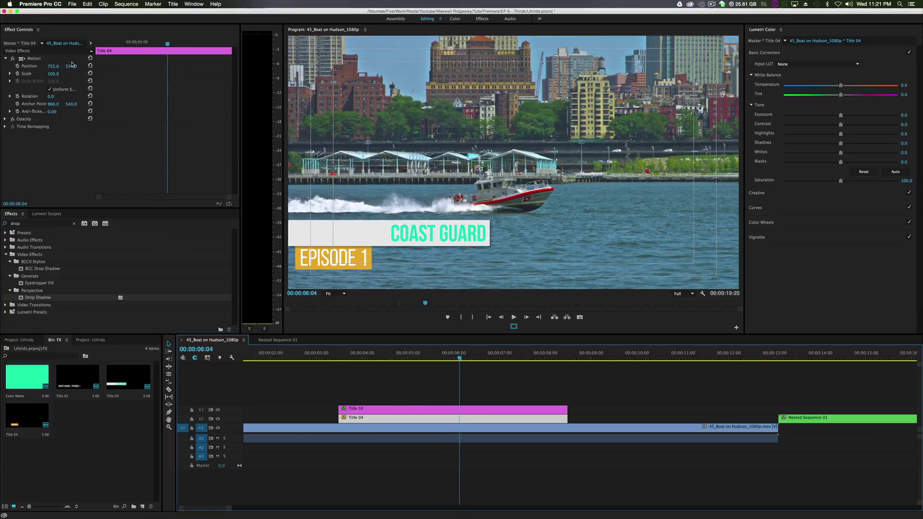
{"action": "left_click", "coordinate": [18, 66]}
{"action": "left_click_drag", "start_coordinate": [169, 44], "coordinate": [147, 54]}
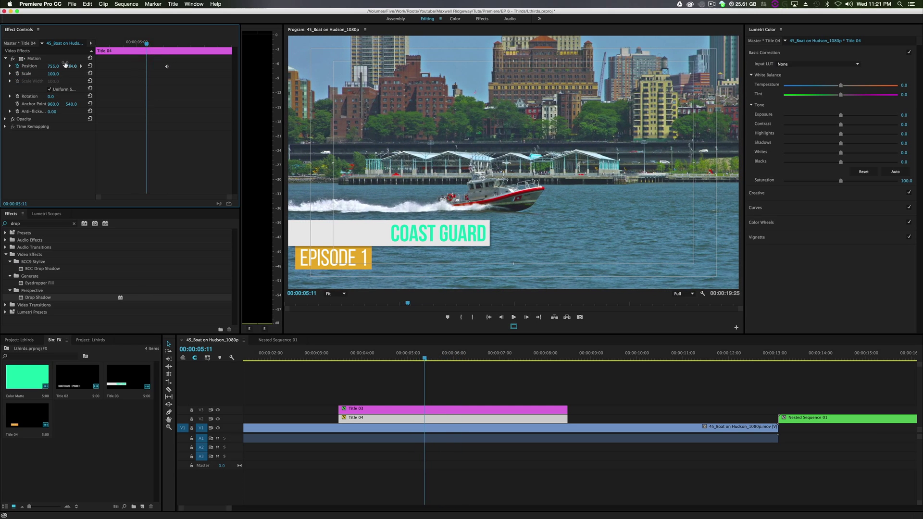
{"action": "left_click_drag", "start_coordinate": [65, 63], "coordinate": [36, 63]}
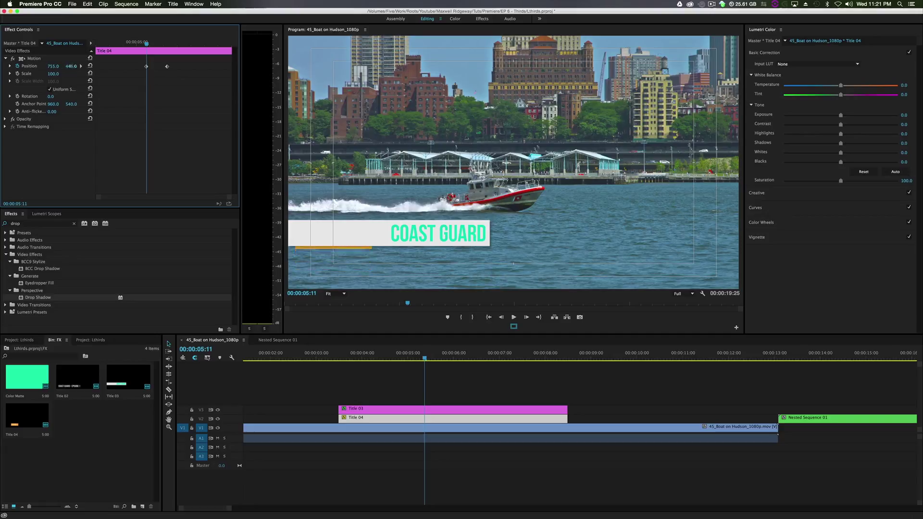
Apply Ease Out to Title 04's first Position keyframe and Ease In to its second one.
{"action": "right_click", "coordinate": [146, 68]}
{"action": "mouse_move", "coordinate": [202, 129]}
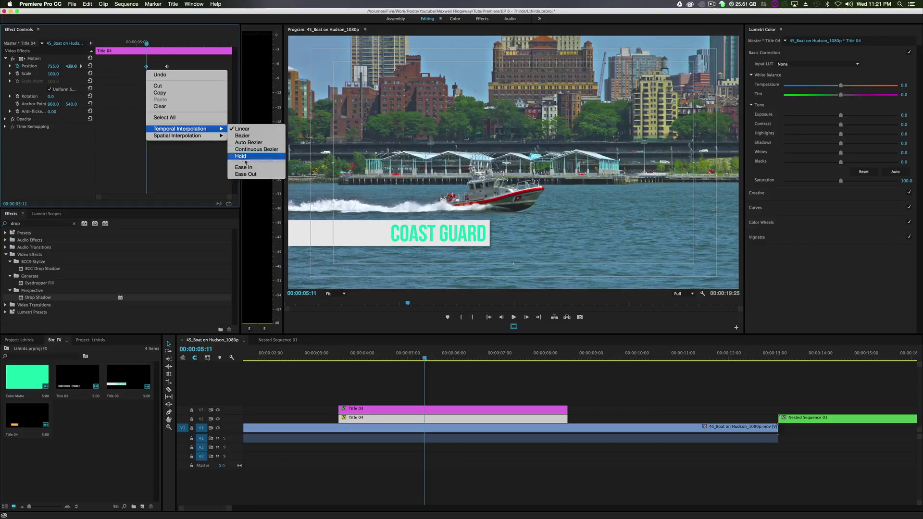
{"action": "left_click", "coordinate": [254, 174]}
{"action": "right_click", "coordinate": [167, 66]}
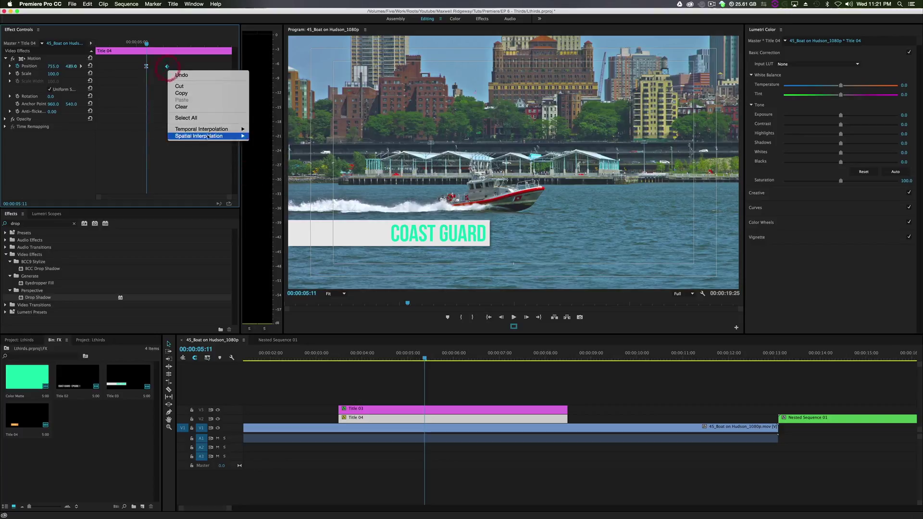
{"action": "left_click", "coordinate": [264, 167]}
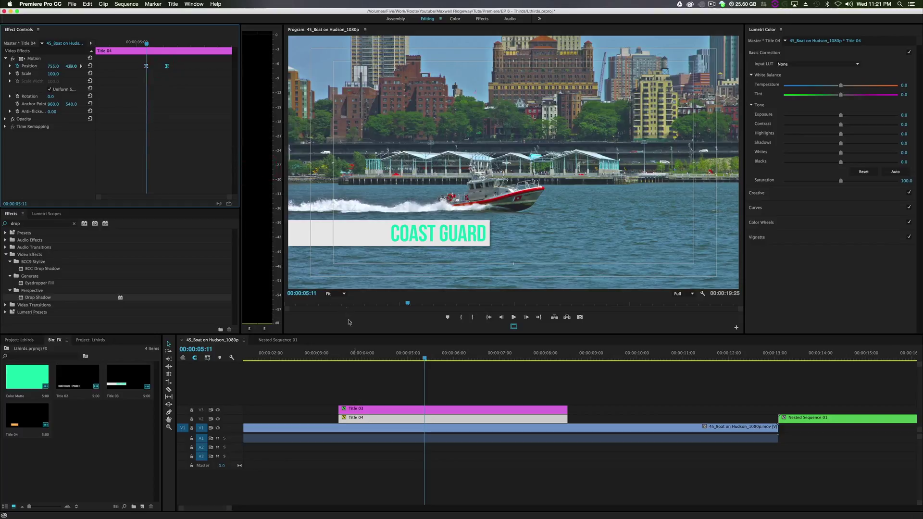
Play back both titles and examine how the EPISODE 1 box shows while the strip slides in, around 00:00:04:04.
{"action": "left_click", "coordinate": [325, 356]}
{"action": "key", "text": "space"}
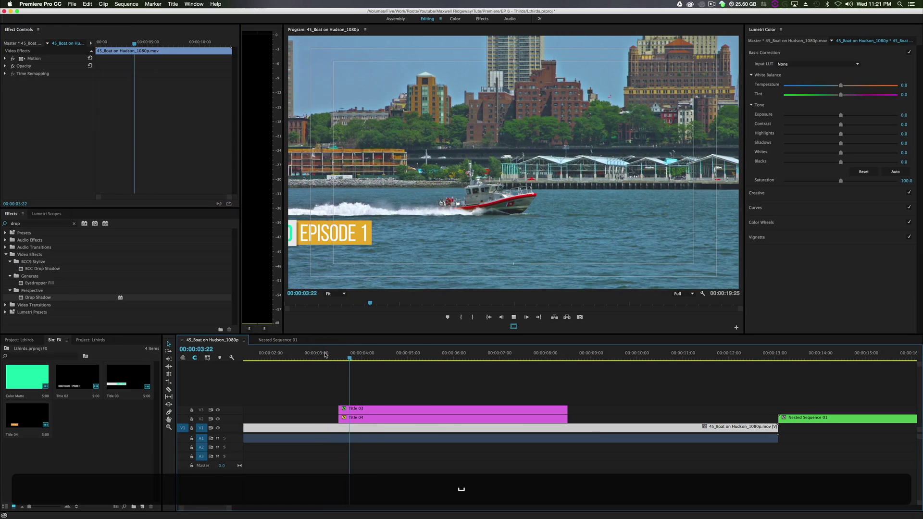
{"action": "key", "text": "space"}
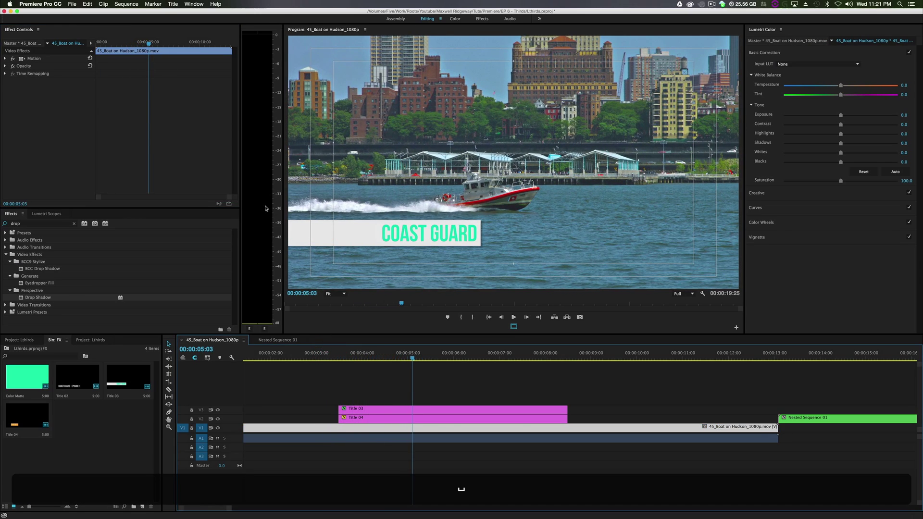
{"action": "left_click", "coordinate": [347, 359]}
{"action": "key", "text": "space"}
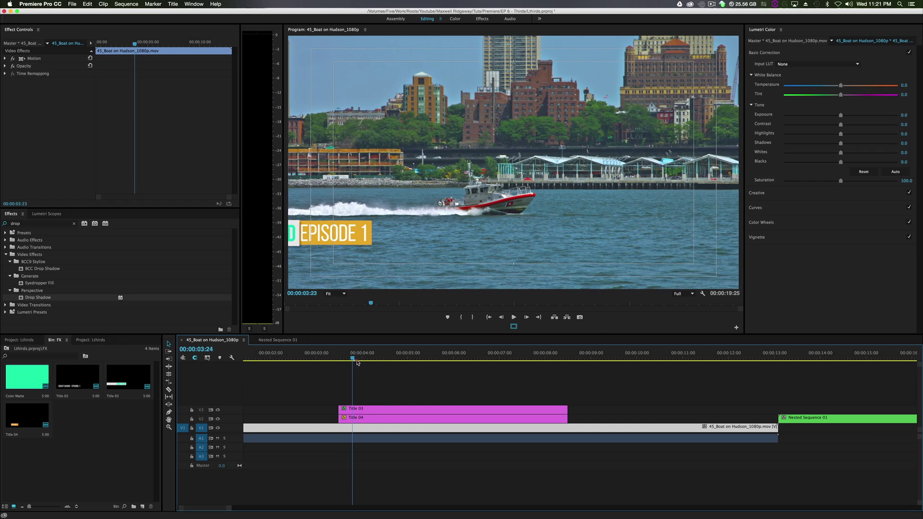
{"action": "key", "text": "space"}
{"action": "key", "text": "Left"}
{"action": "key", "text": "Left"}
{"action": "key", "text": "Left"}
{"action": "key", "text": "Left"}
{"action": "key", "text": "Left"}
{"action": "key", "text": "Left"}
{"action": "key", "text": "Left"}
{"action": "key", "text": "Left"}
{"action": "key", "text": "Left"}
{"action": "key", "text": "Left"}
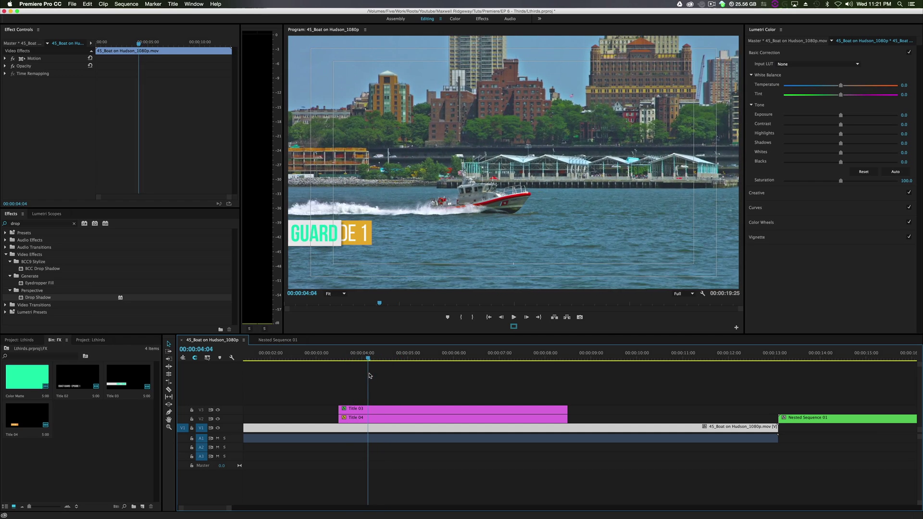
Trim the start of Title 04 to 00:00:04:18, where the strip covers the box, and play back the animation.
{"action": "left_click", "coordinate": [374, 420]}
{"action": "left_click_drag", "start_coordinate": [377, 358], "coordinate": [389, 358]}
{"action": "left_click_drag", "start_coordinate": [339, 418], "coordinate": [392, 419]}
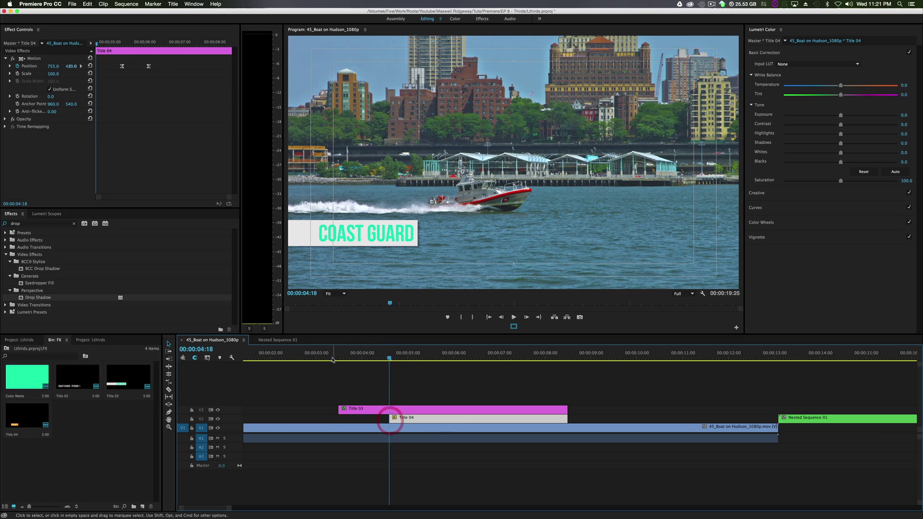
{"action": "left_click", "coordinate": [396, 428]}
{"action": "key", "text": "space"}
{"action": "left_click", "coordinate": [316, 373]}
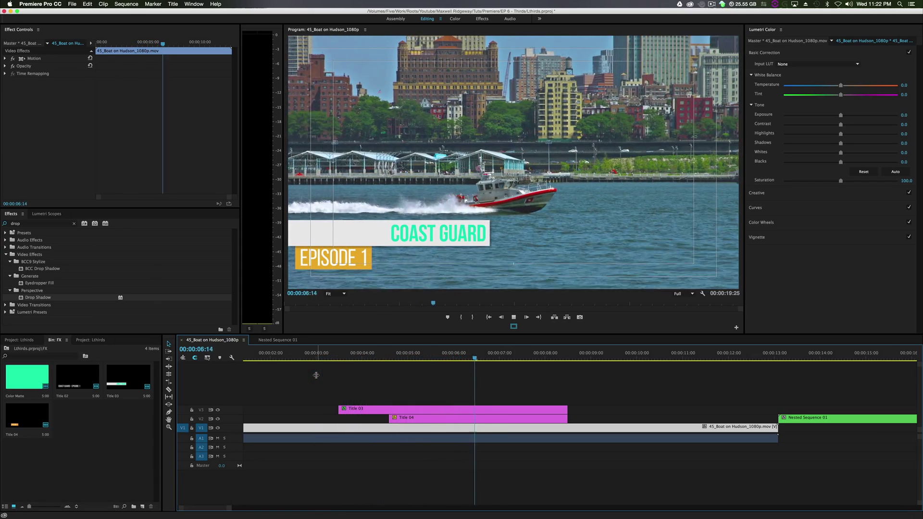
{"action": "key", "text": "space"}
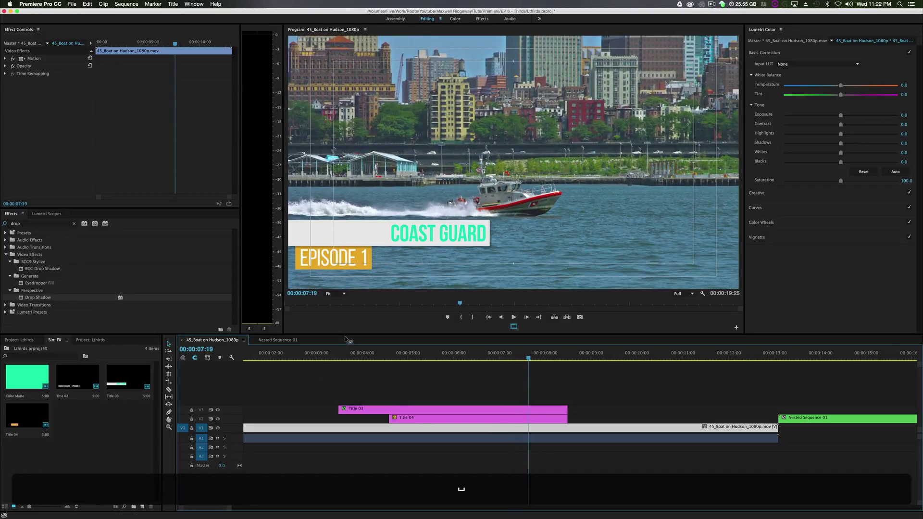
Shift Title 04 later by about 18 frames, extend Title 03 to the same end point, and play back the result.
{"action": "left_click_drag", "start_coordinate": [431, 419], "coordinate": [457, 418]}
{"action": "left_click_drag", "start_coordinate": [568, 409], "coordinate": [595, 409]}
{"action": "left_click", "coordinate": [327, 354]}
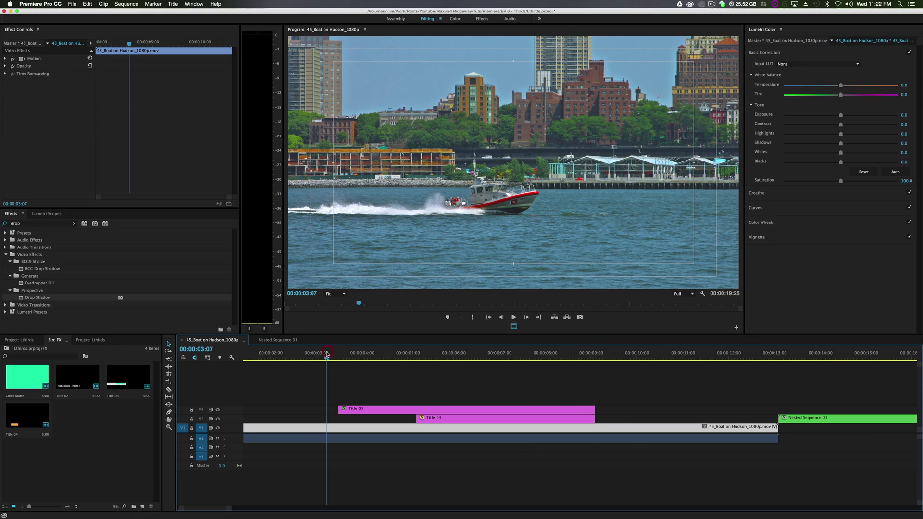
{"action": "key", "text": "space"}
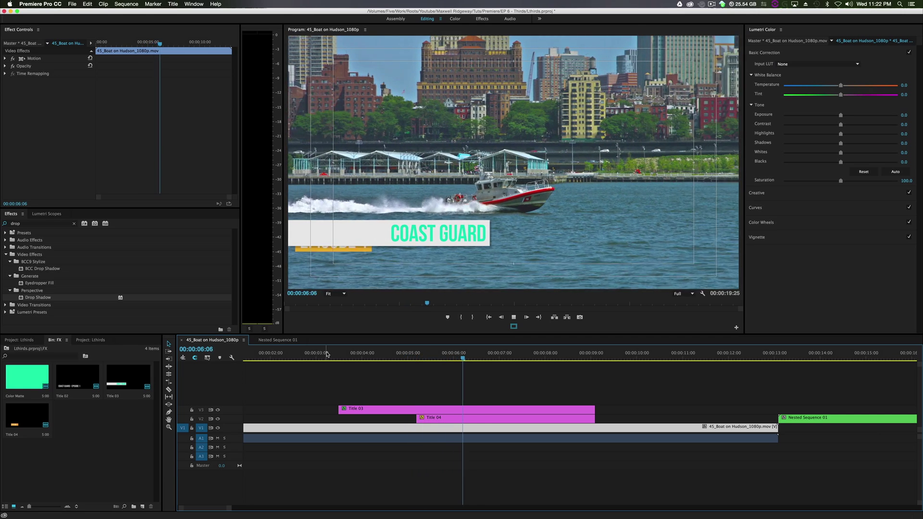
{"action": "key", "text": "space"}
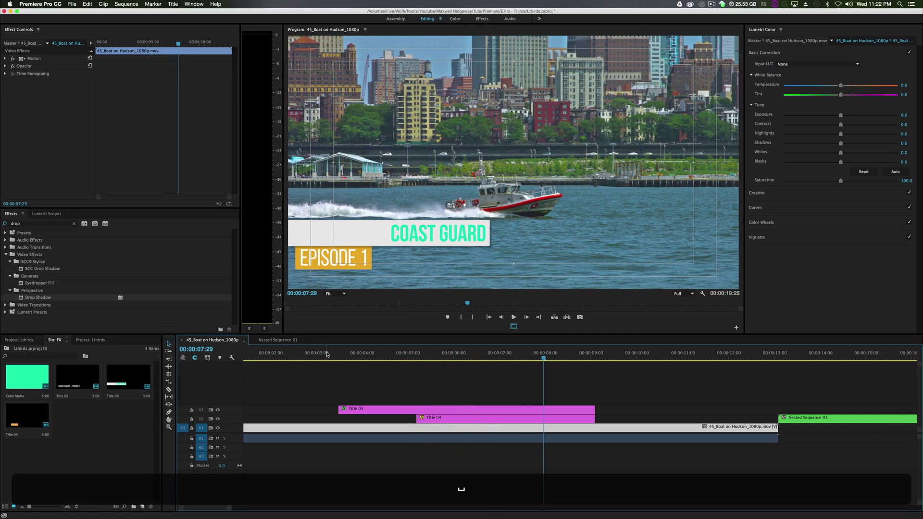
Apply the Drop Shadow effect to Title 04 with distance 5 and softness 0, and play back the lower third.
{"action": "left_click", "coordinate": [490, 419]}
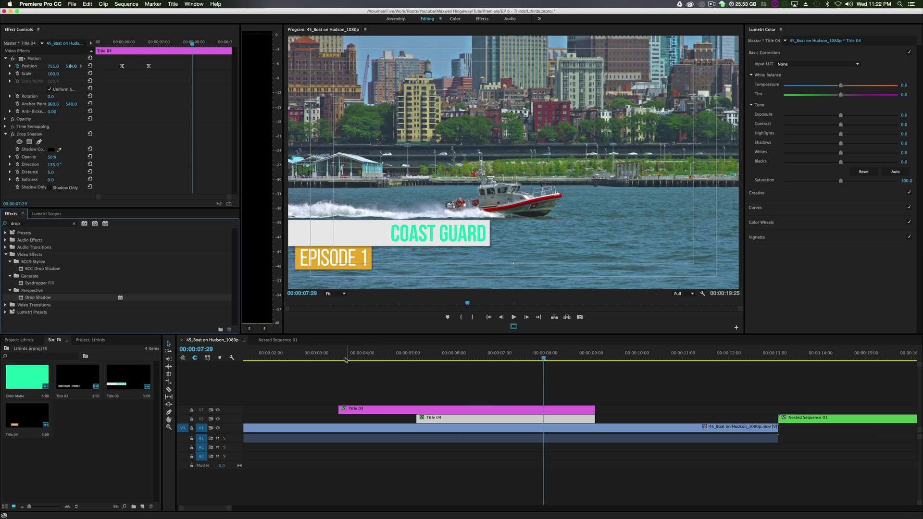
{"action": "left_click", "coordinate": [329, 355]}
{"action": "key", "text": "space"}
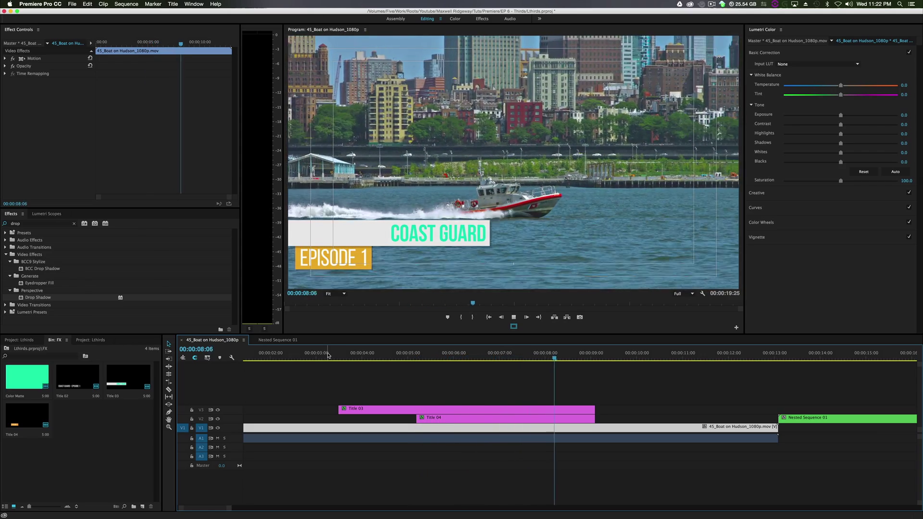
{"action": "key", "text": "space"}
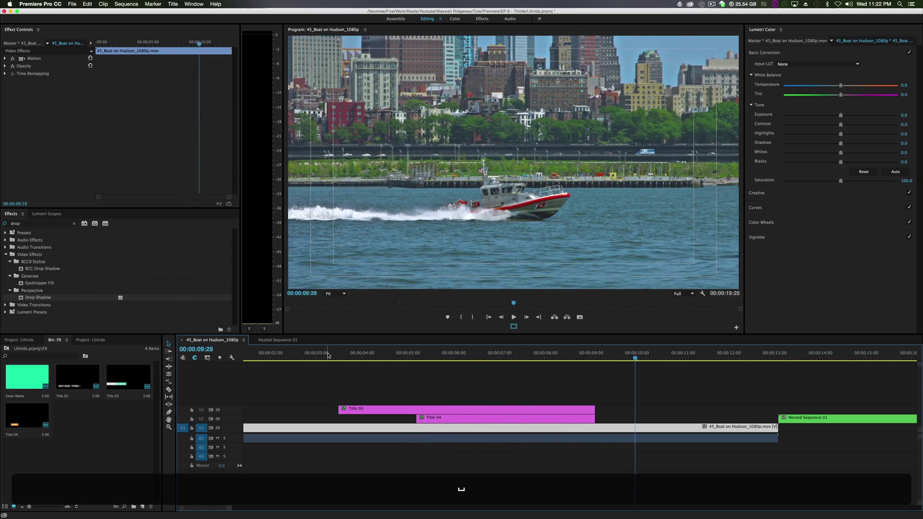
Nest Title 03 and Title 04 together into a sequence named L3 - 1.
{"action": "left_click_drag", "start_coordinate": [443, 385], "coordinate": [457, 414]}
{"action": "right_click", "coordinate": [457, 415]}
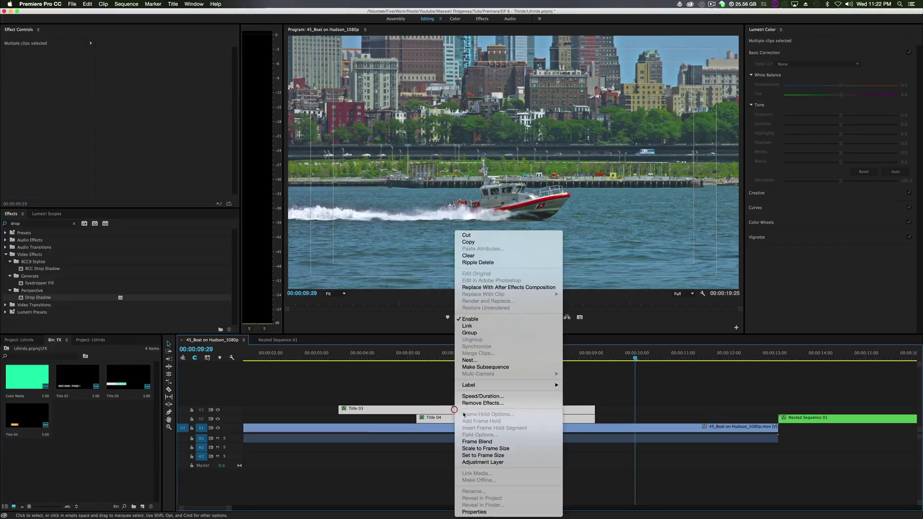
{"action": "left_click", "coordinate": [490, 361]}
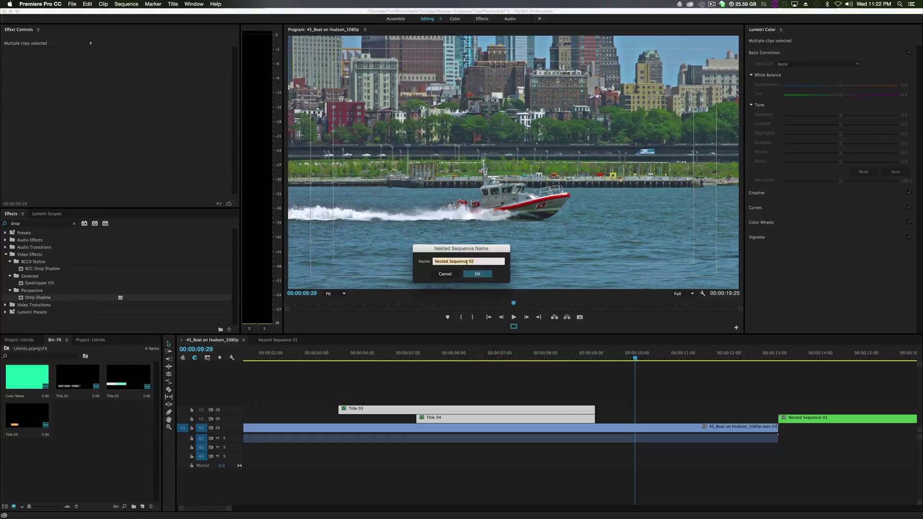
{"action": "type", "text": "L3 - 1"}
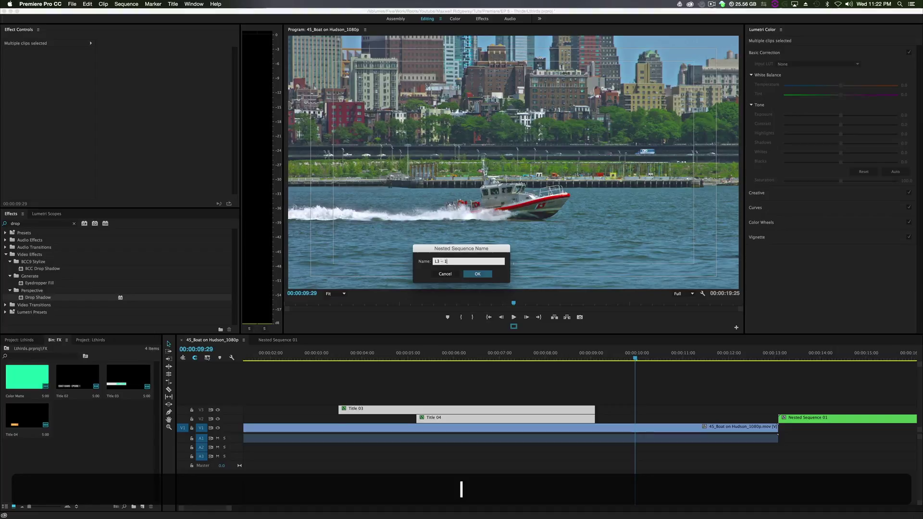
{"action": "key", "text": "Return"}
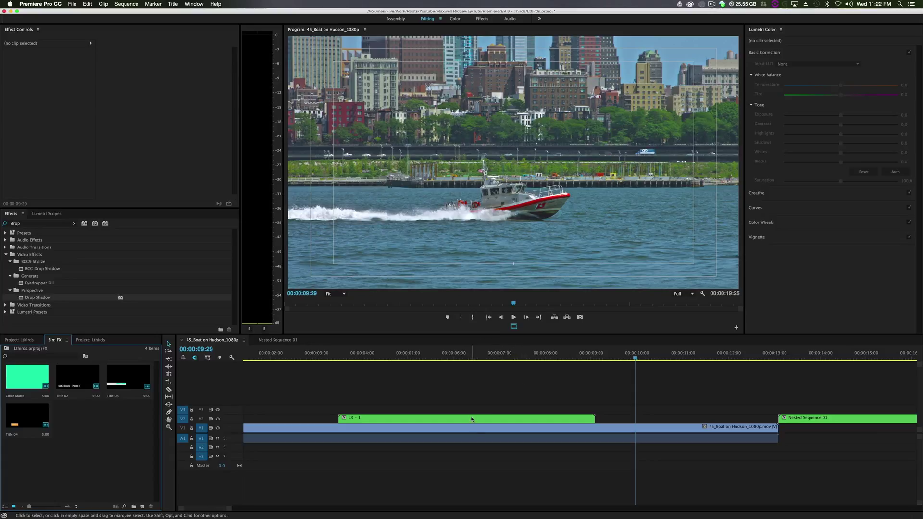
Duplicate the L3 - 1 clip onto track V3 after the original and reverse the copy's speed.
{"action": "left_click", "coordinate": [454, 420]}
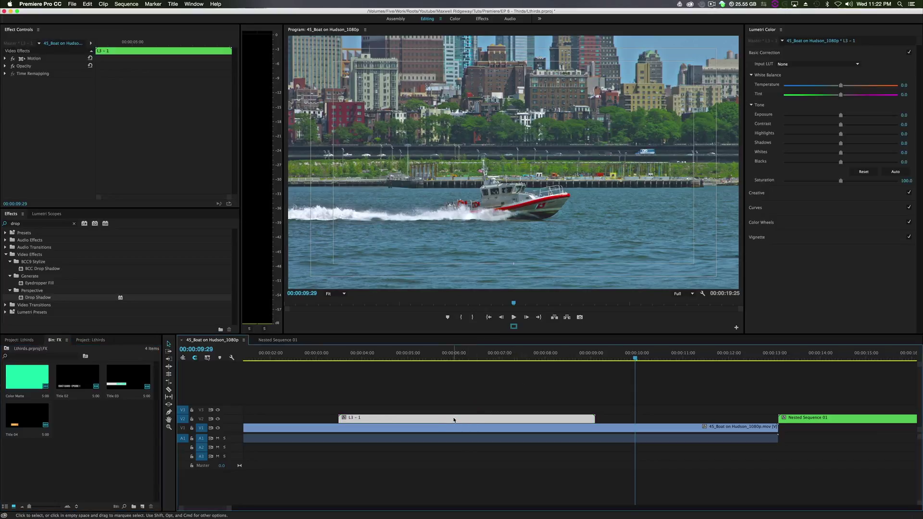
{"action": "left_click_drag", "start_coordinate": [454, 419], "coordinate": [712, 407]}
{"action": "right_click", "coordinate": [679, 410]}
{"action": "left_click", "coordinate": [695, 385]}
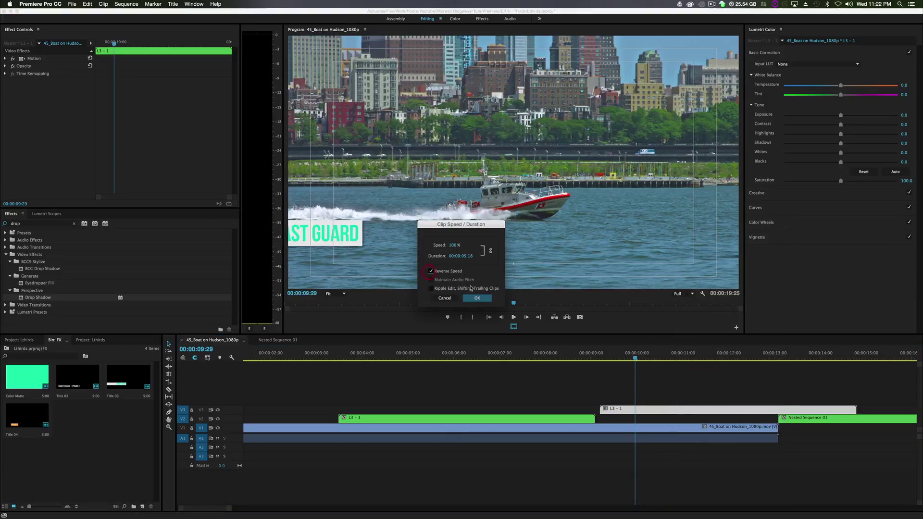
{"action": "left_click", "coordinate": [477, 298]}
Move the reversed copy onto V2 over the original's tail so it ends with the boat footage, and play it back.
{"action": "left_click_drag", "start_coordinate": [706, 413], "coordinate": [630, 418]}
{"action": "left_click", "coordinate": [334, 360]}
{"action": "key", "text": "space"}
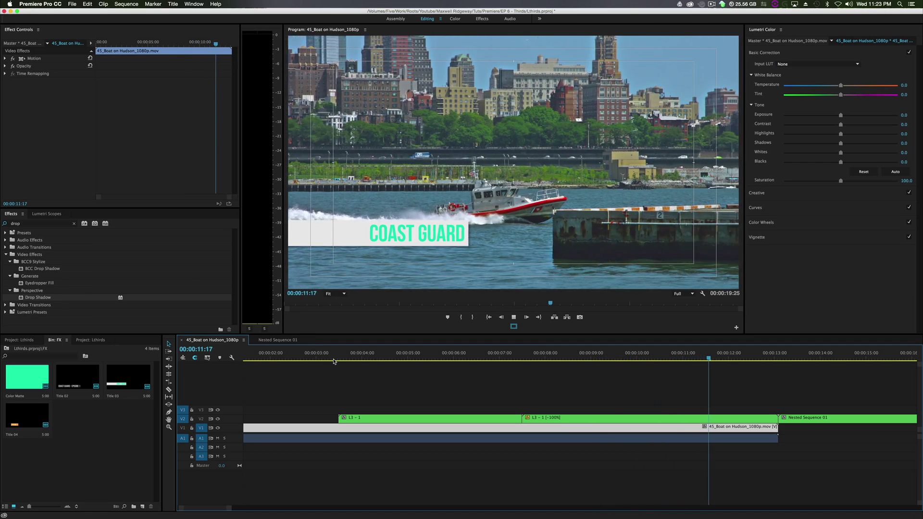
{"action": "key", "text": "space"}
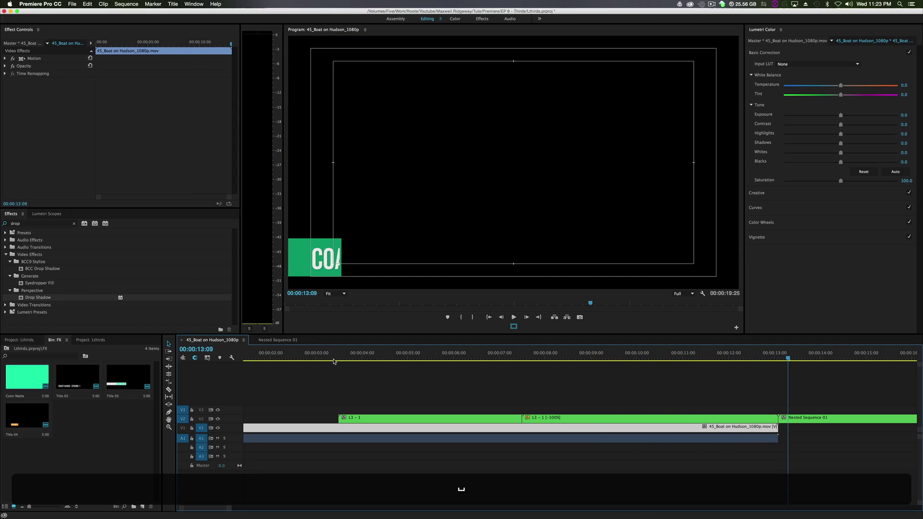
Replay the joined lower third from 00:00:03:12 to review the transition into the reversed copy.
{"action": "left_click_drag", "start_coordinate": [777, 359], "coordinate": [489, 385]}
{"action": "left_click_drag", "start_coordinate": [409, 404], "coordinate": [331, 409]}
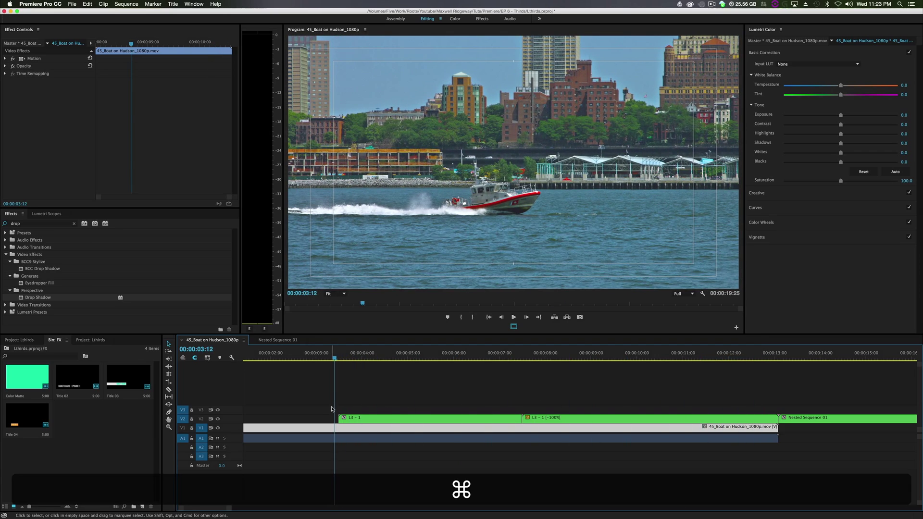
{"action": "key", "text": "space"}
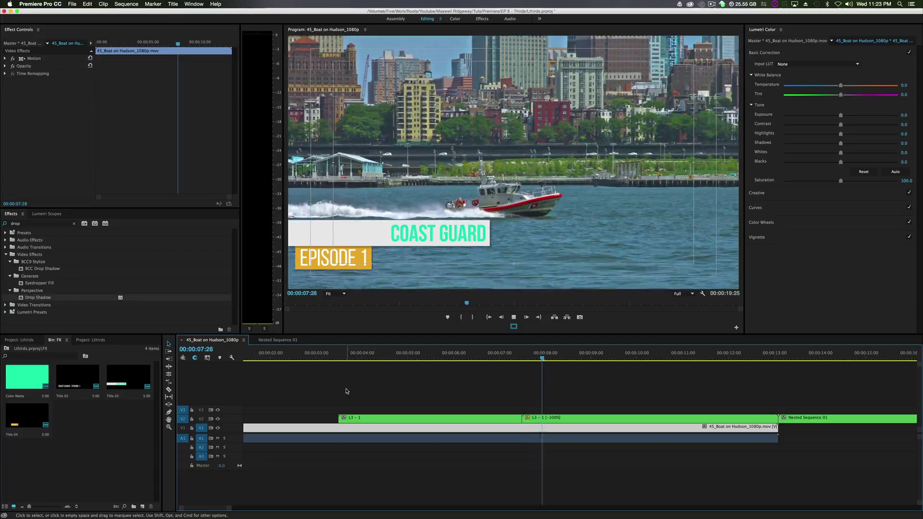
{"action": "key", "text": "space"}
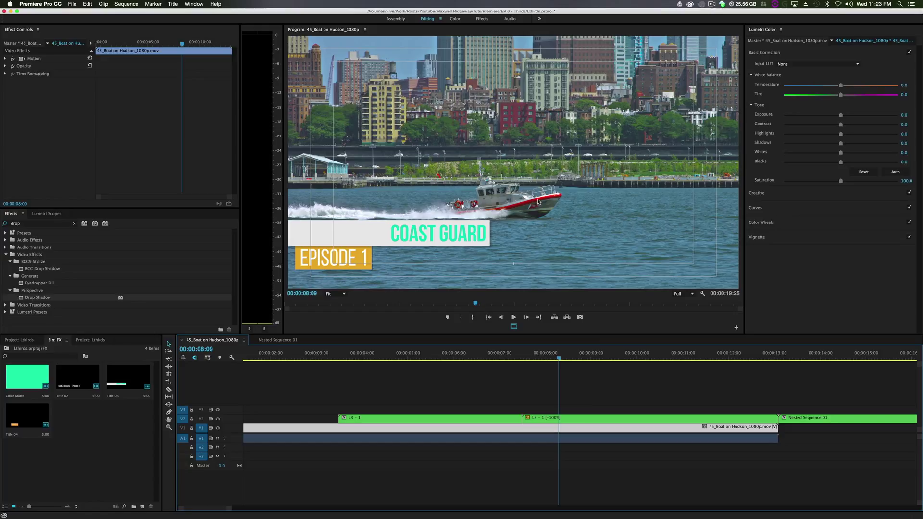
Open the nested L3 - 1 sequence and change the EPISODE 1 box's fill in Title 04 from orange to red.
{"action": "double_click", "coordinate": [567, 419]}
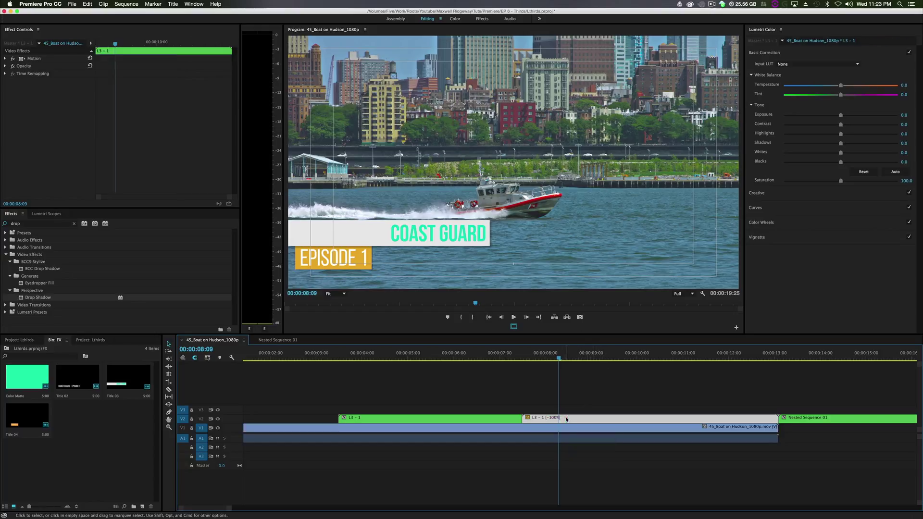
{"action": "double_click", "coordinate": [407, 420]}
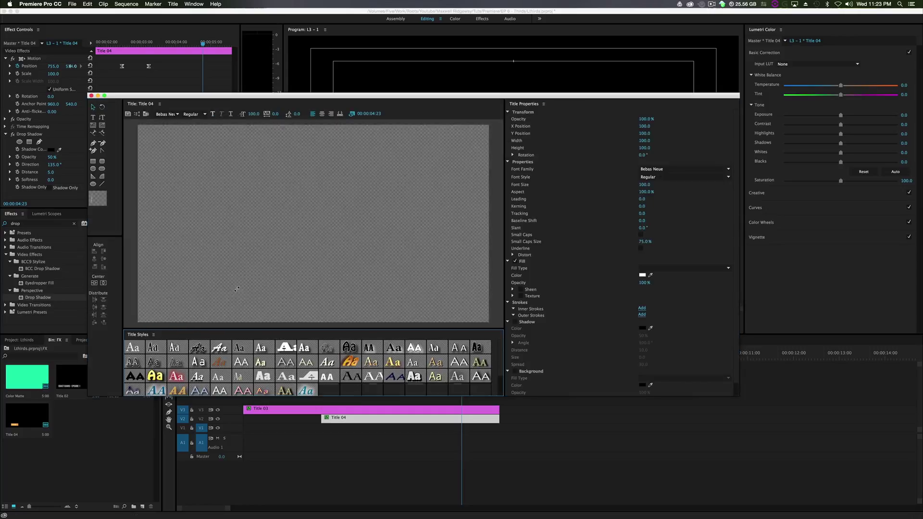
{"action": "left_click", "coordinate": [239, 295]}
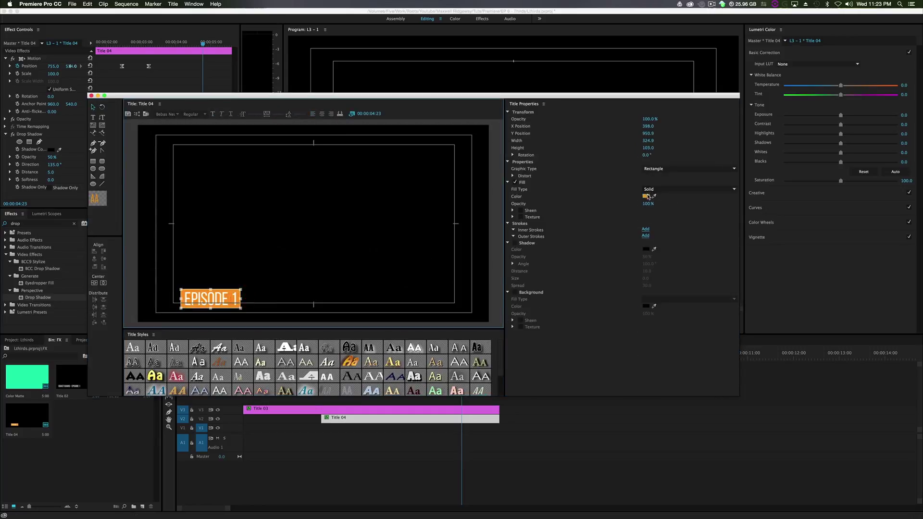
{"action": "left_click", "coordinate": [646, 196]}
{"action": "left_click_drag", "start_coordinate": [481, 138], "coordinate": [486, 126]}
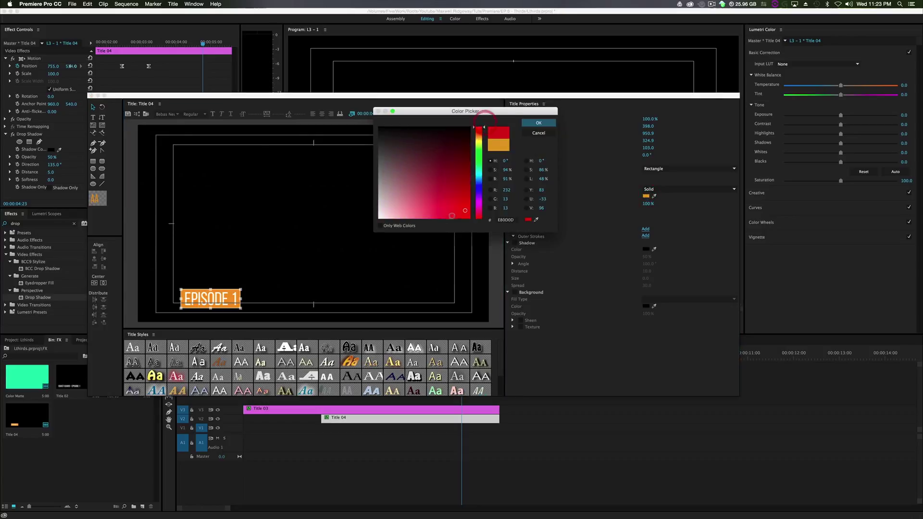
{"action": "left_click", "coordinate": [542, 123]}
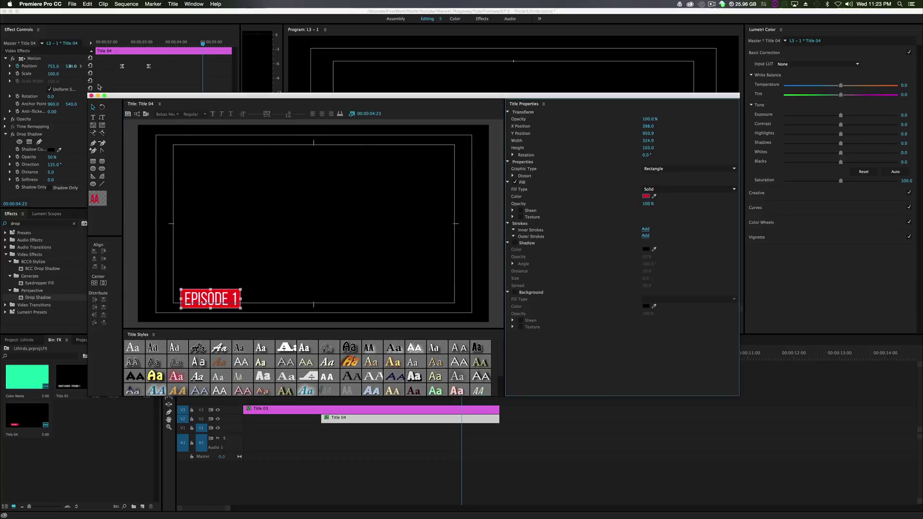
{"action": "left_click", "coordinate": [91, 96]}
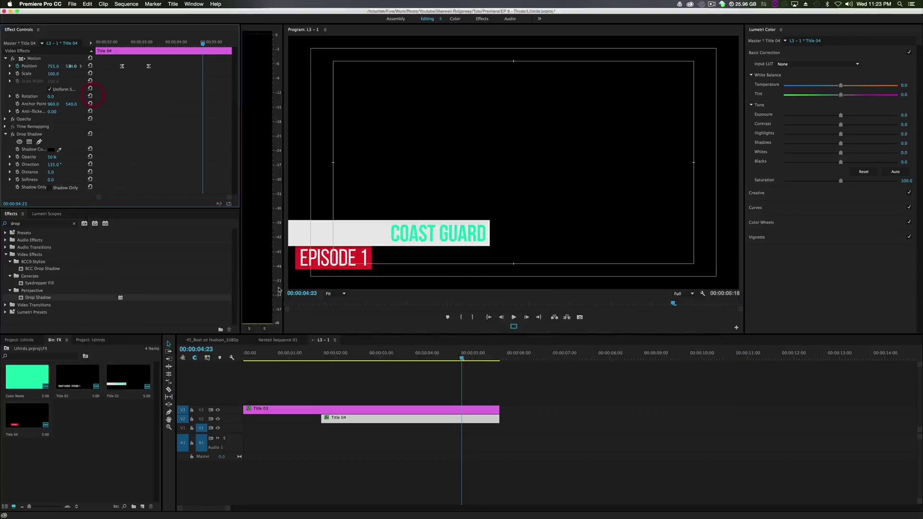
Return to the 45_Boat on Hudson_1080p sequence, play it from just before the first L3 - 1 clip and scrub through the lower third.
{"action": "left_click", "coordinate": [279, 340]}
{"action": "left_click", "coordinate": [228, 341]}
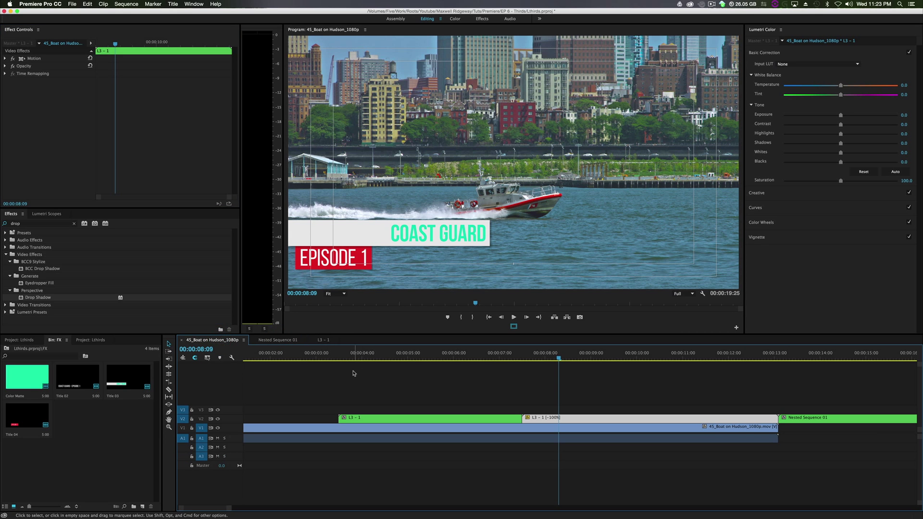
{"action": "left_click", "coordinate": [329, 358]}
{"action": "key", "text": "space"}
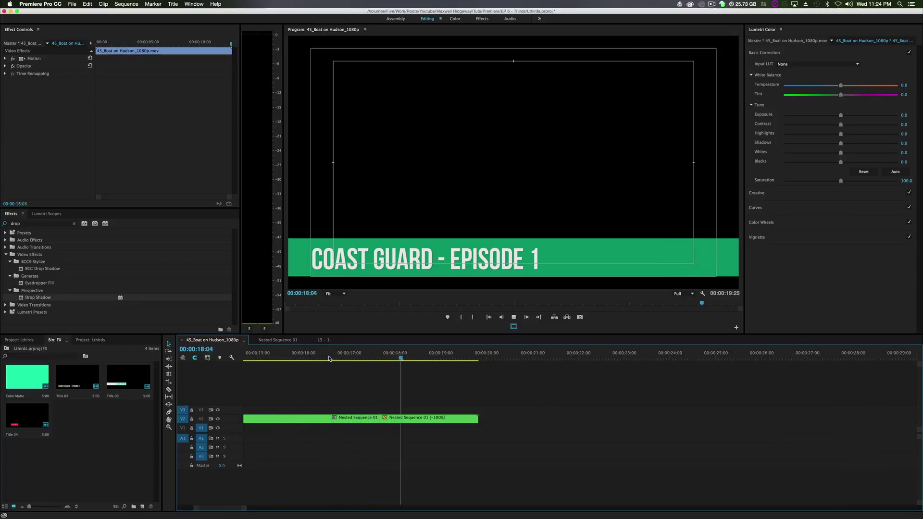
{"action": "key", "text": "space"}
{"action": "left_click_drag", "start_coordinate": [231, 509], "coordinate": [291, 509]}
{"action": "left_click_drag", "start_coordinate": [490, 358], "coordinate": [337, 380]}
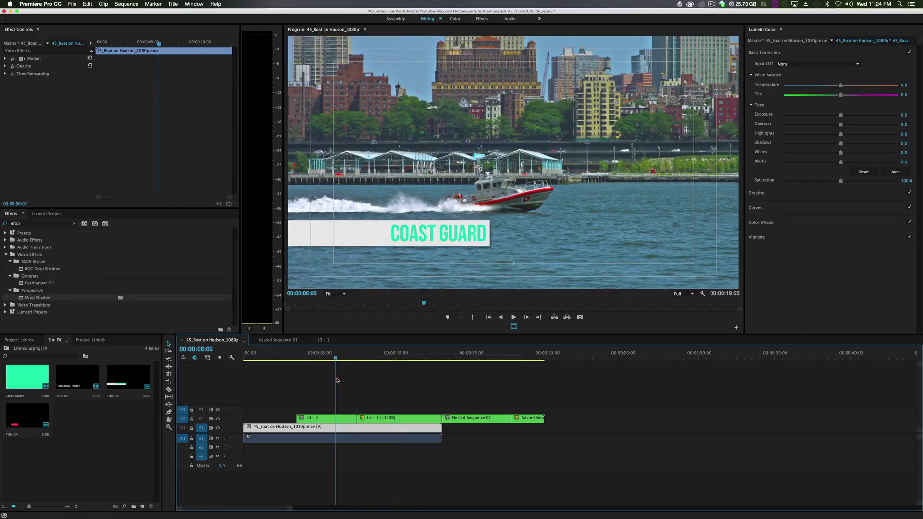
{"action": "mouse_move", "coordinate": [337, 381]}
{"action": "left_mouse_down"}
{"action": "mouse_move", "coordinate": [303, 381]}
{"action": "mouse_move", "coordinate": [354, 382]}
{"action": "left_mouse_up"}
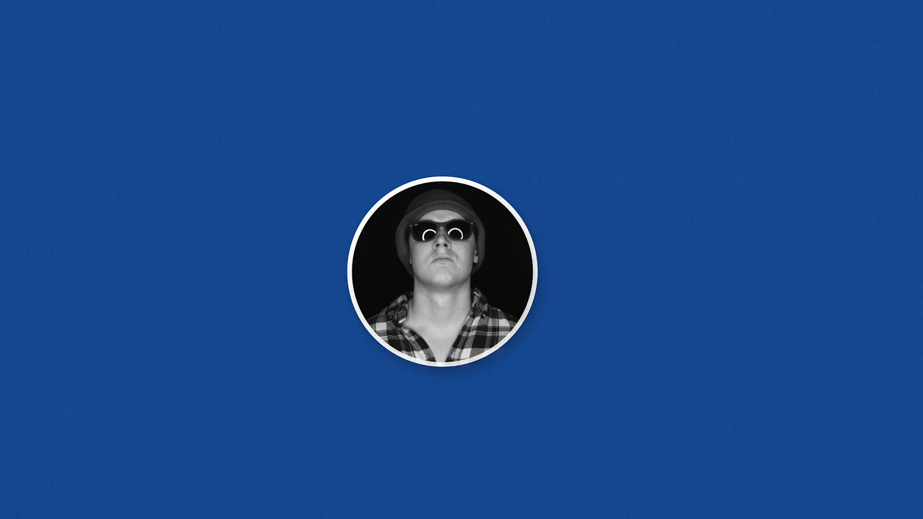